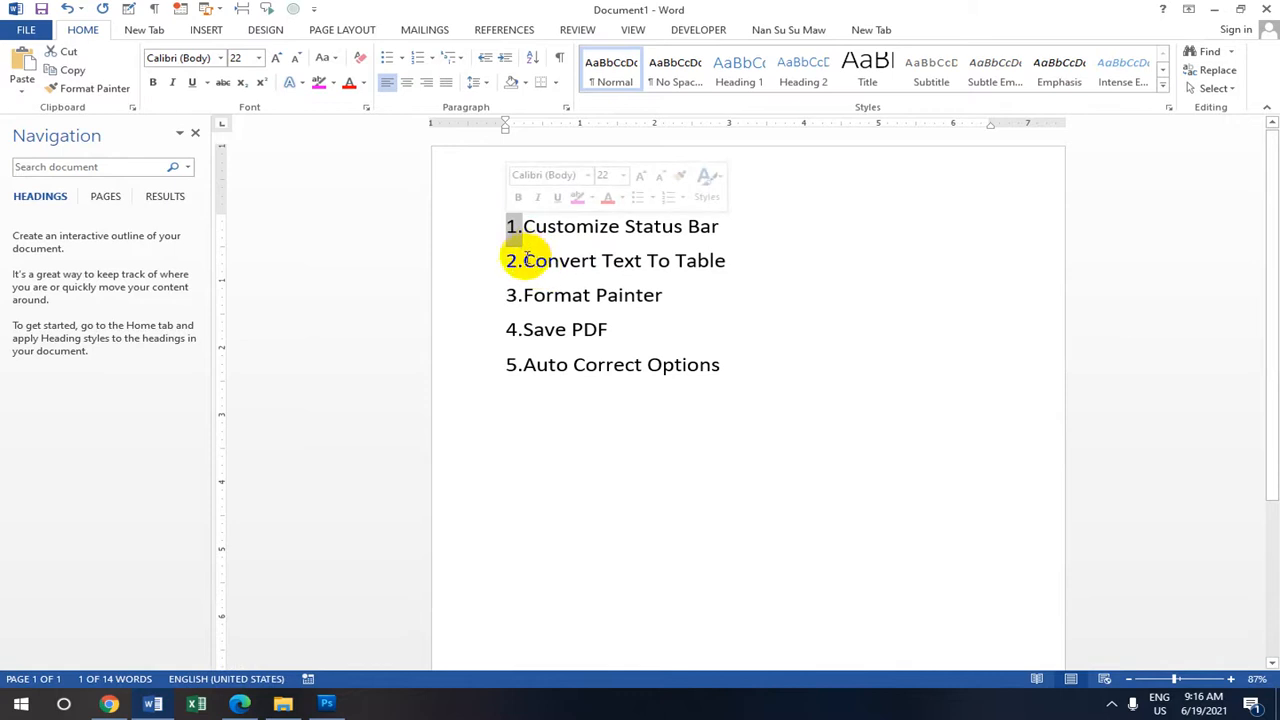
{"action": "left_click", "coordinate": [535, 294]}
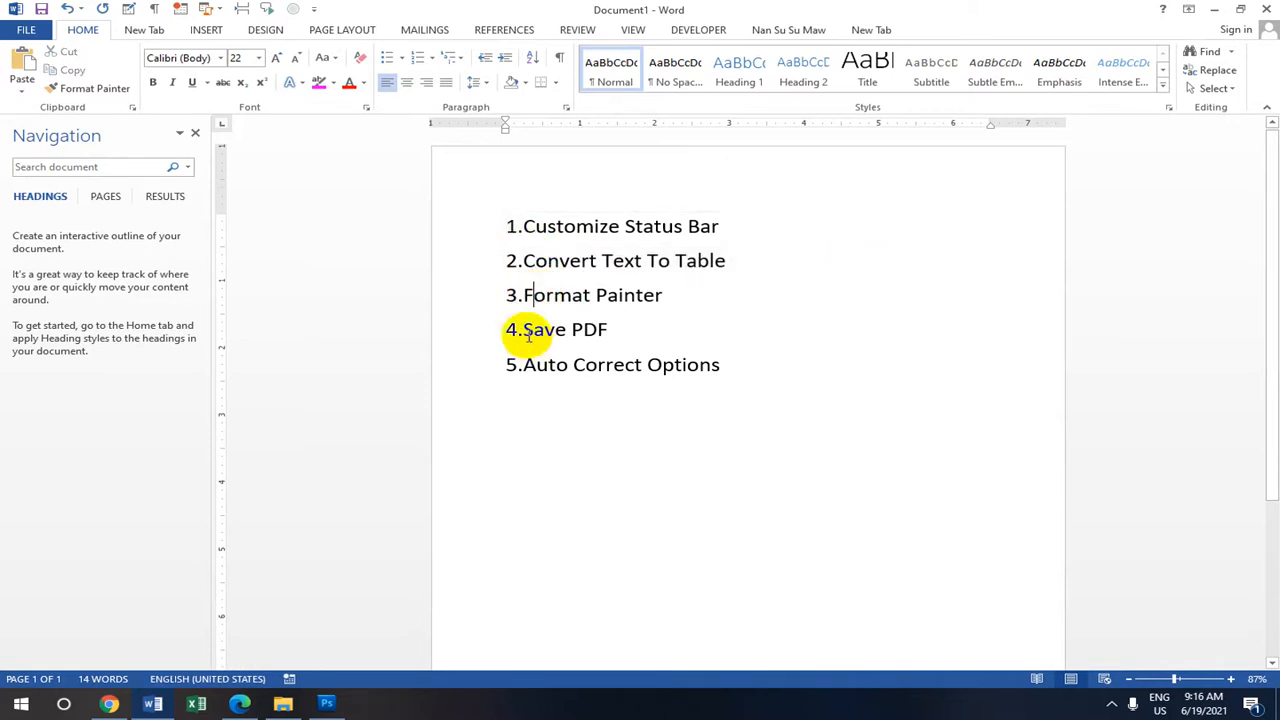
{"action": "left_click_drag", "start_coordinate": [523, 366], "coordinate": [761, 368]}
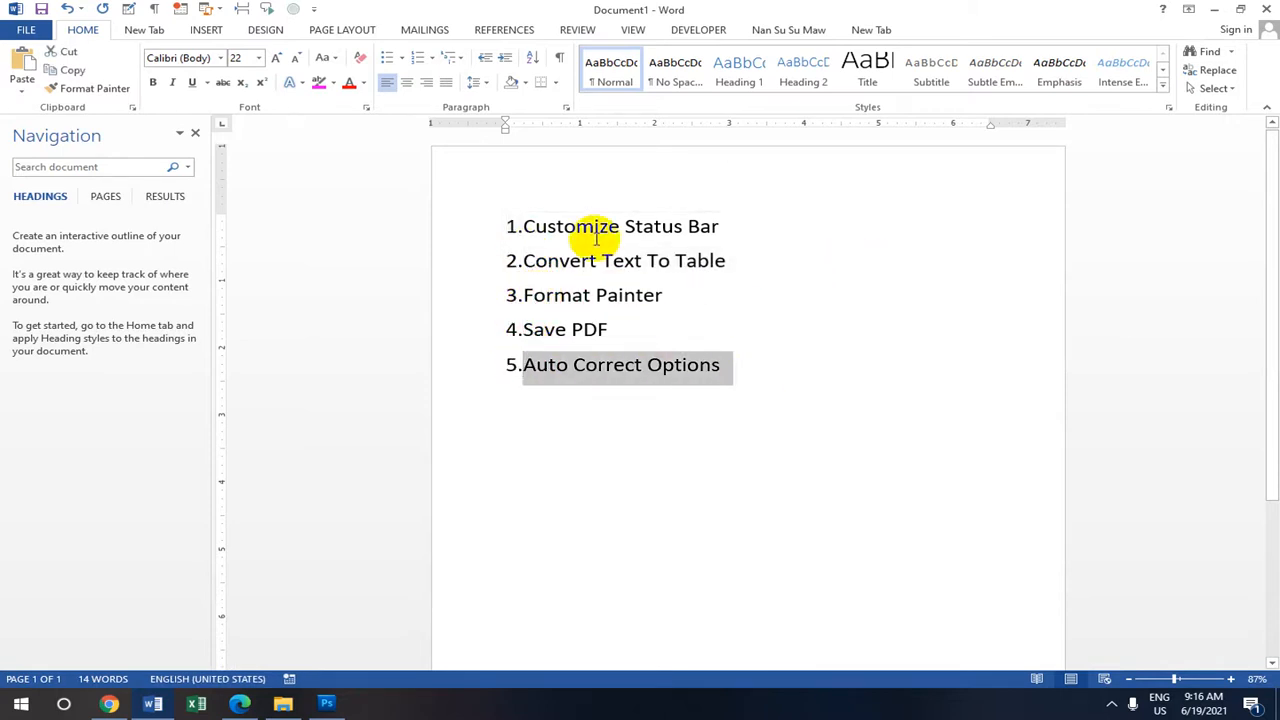
Color the text of the "1.Customize Status Bar" line red
{"action": "left_click", "coordinate": [508, 226]}
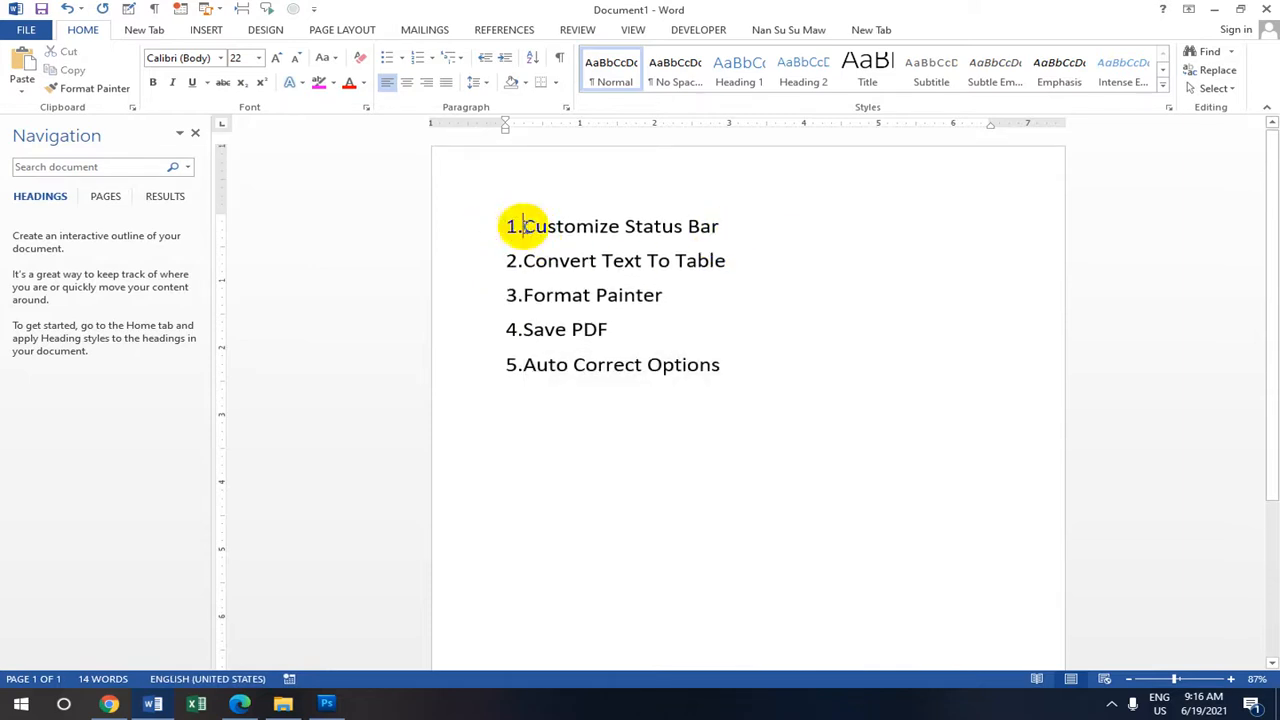
{"action": "left_click_drag", "start_coordinate": [520, 226], "coordinate": [809, 223]}
{"action": "left_click", "coordinate": [508, 225]}
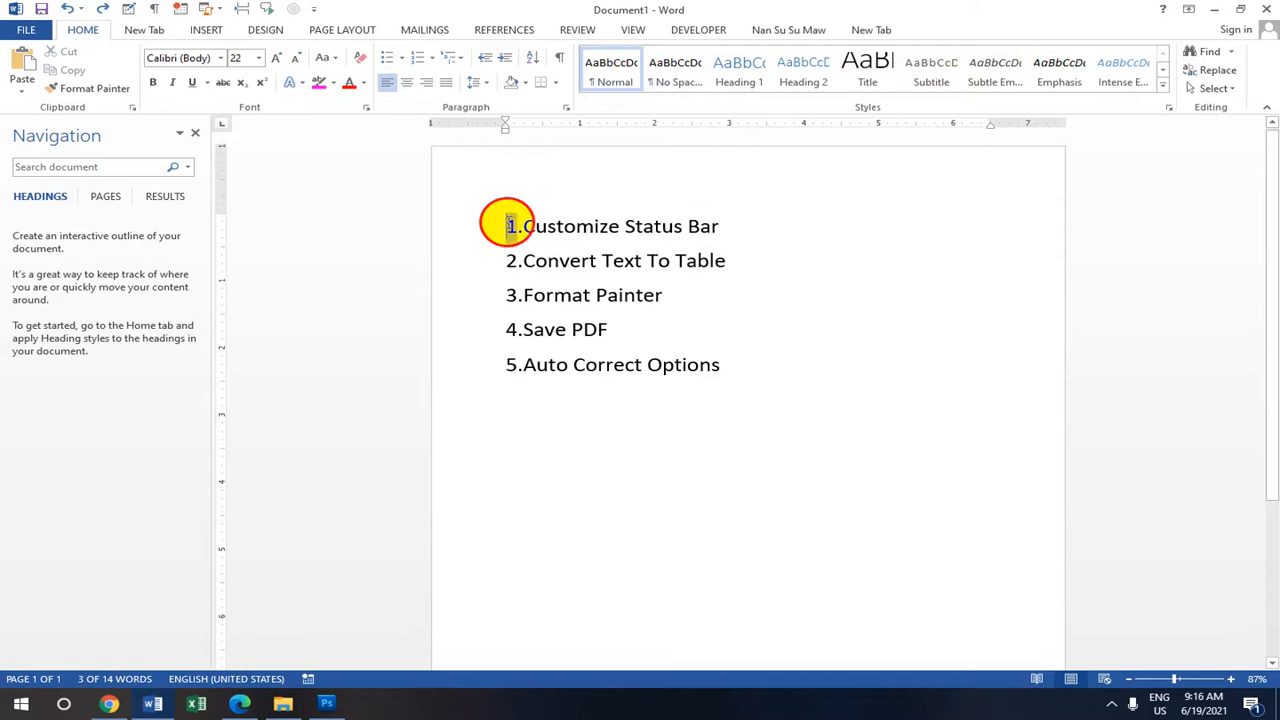
{"action": "left_click_drag", "start_coordinate": [507, 226], "coordinate": [714, 214]}
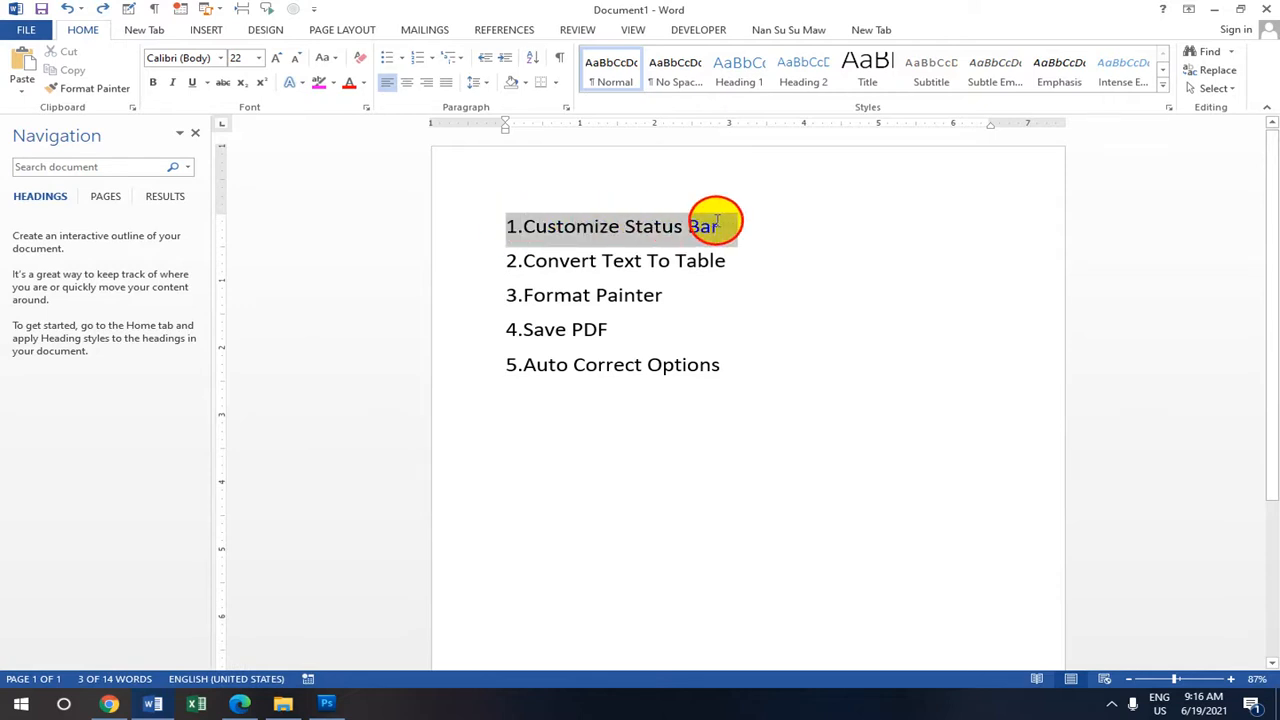
{"action": "left_click", "coordinate": [361, 82]}
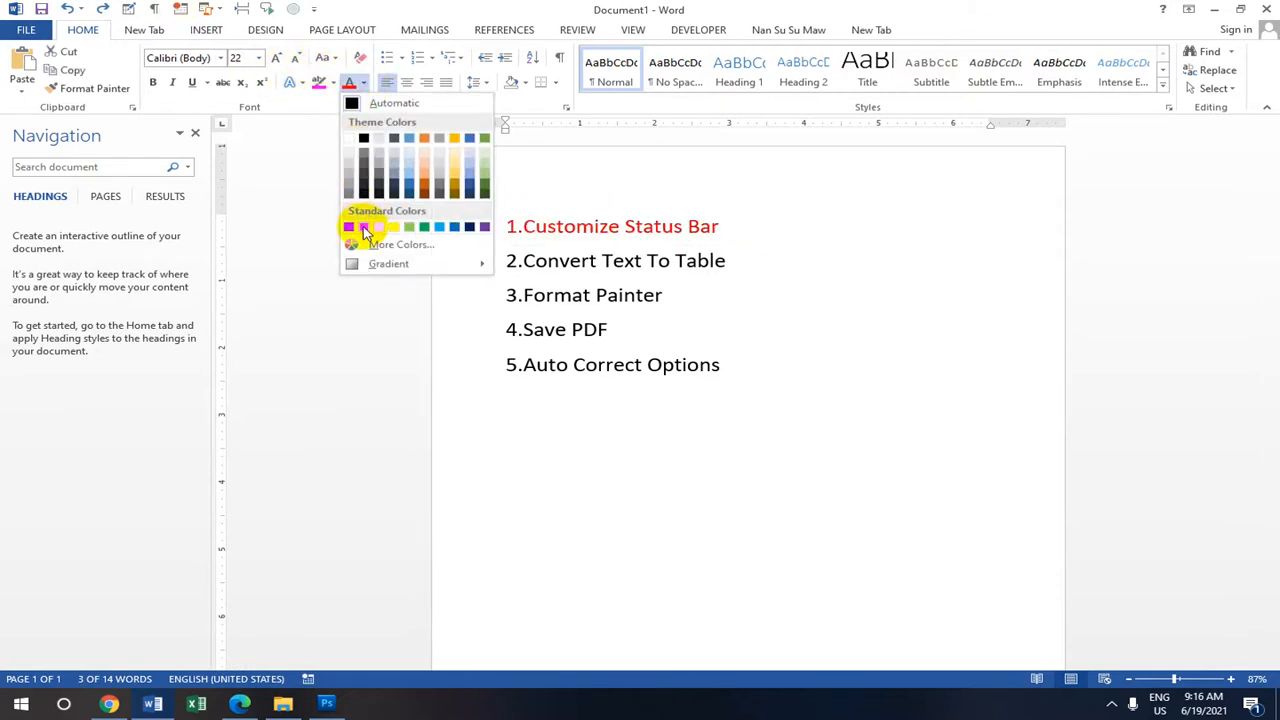
{"action": "left_click", "coordinate": [363, 228]}
Hide the Page Number and Word Count items from the status bar
{"action": "scroll", "coordinate": [660, 280], "scroll_direction": "down", "scroll_amount": 3}
{"action": "scroll", "coordinate": [660, 263], "scroll_direction": "up", "scroll_amount": 3}
{"action": "scroll", "coordinate": [660, 270], "scroll_direction": "down", "scroll_amount": 2}
{"action": "scroll", "coordinate": [658, 271], "scroll_direction": "up", "scroll_amount": 1}
{"action": "scroll", "coordinate": [630, 300], "scroll_direction": "down", "scroll_amount": 3}
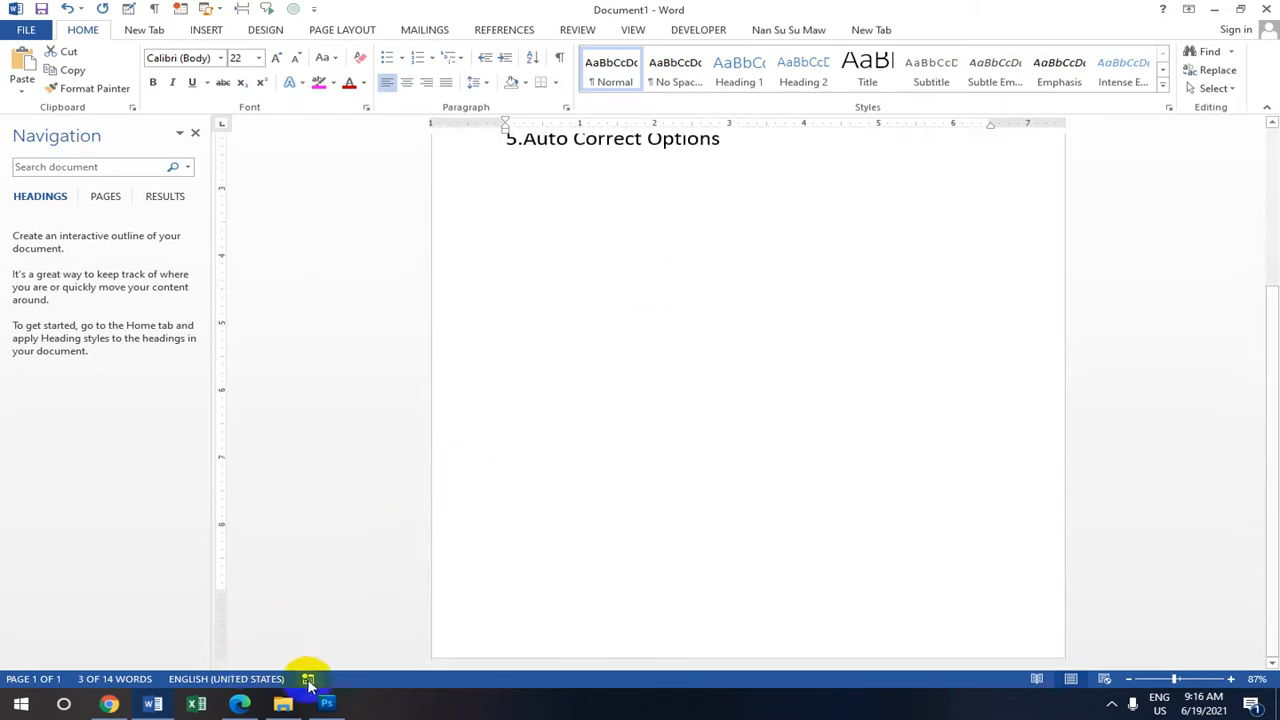
{"action": "right_click", "coordinate": [232, 679]}
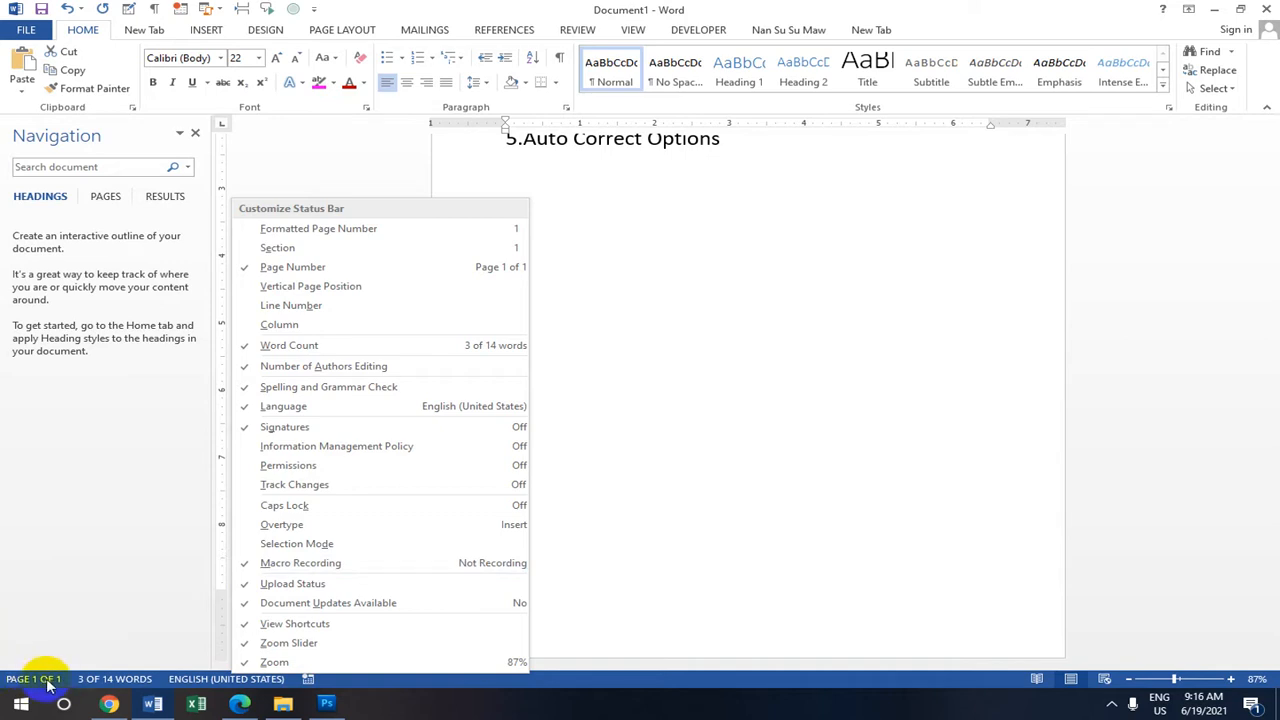
{"action": "left_click", "coordinate": [247, 275]}
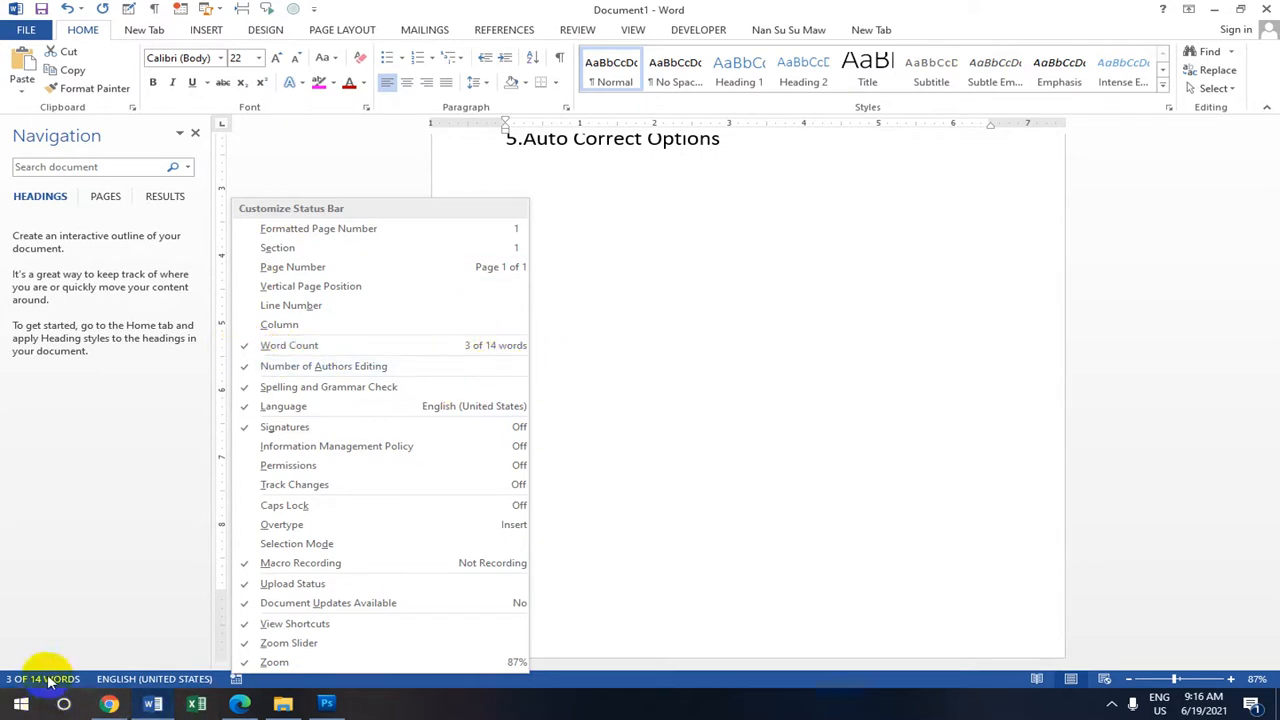
{"action": "left_click", "coordinate": [252, 347]}
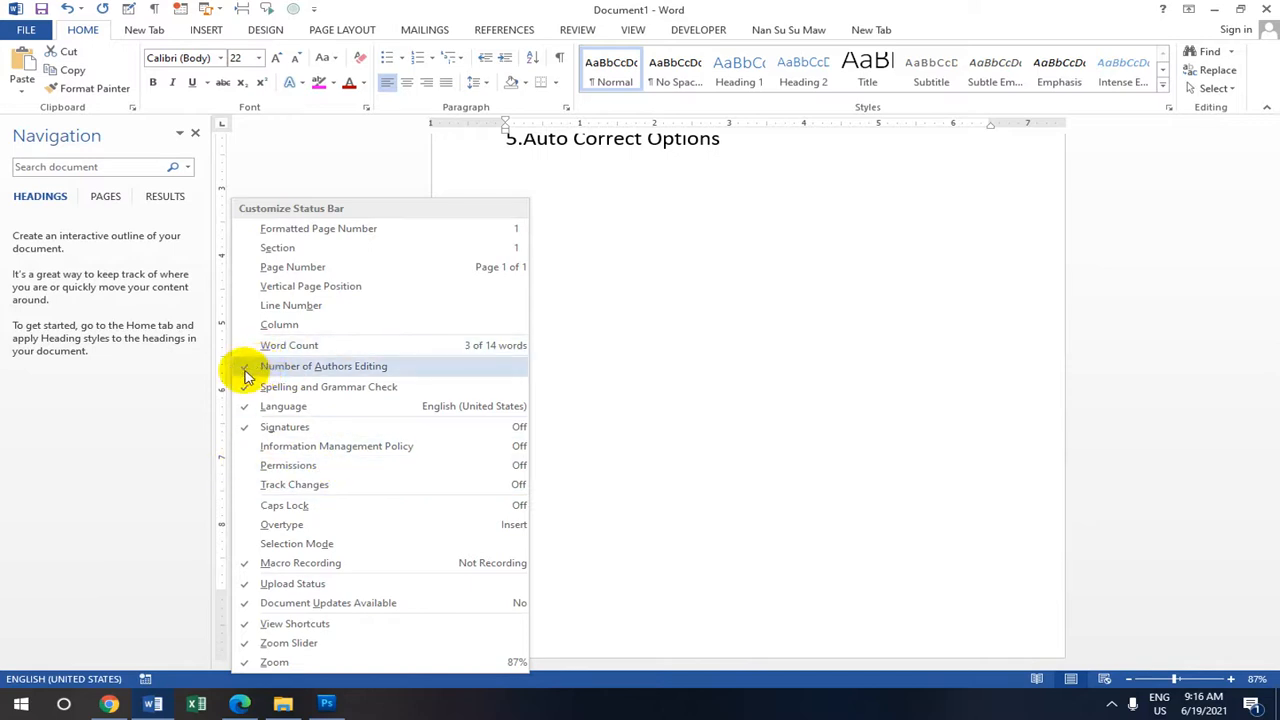
{"action": "left_click", "coordinate": [642, 269]}
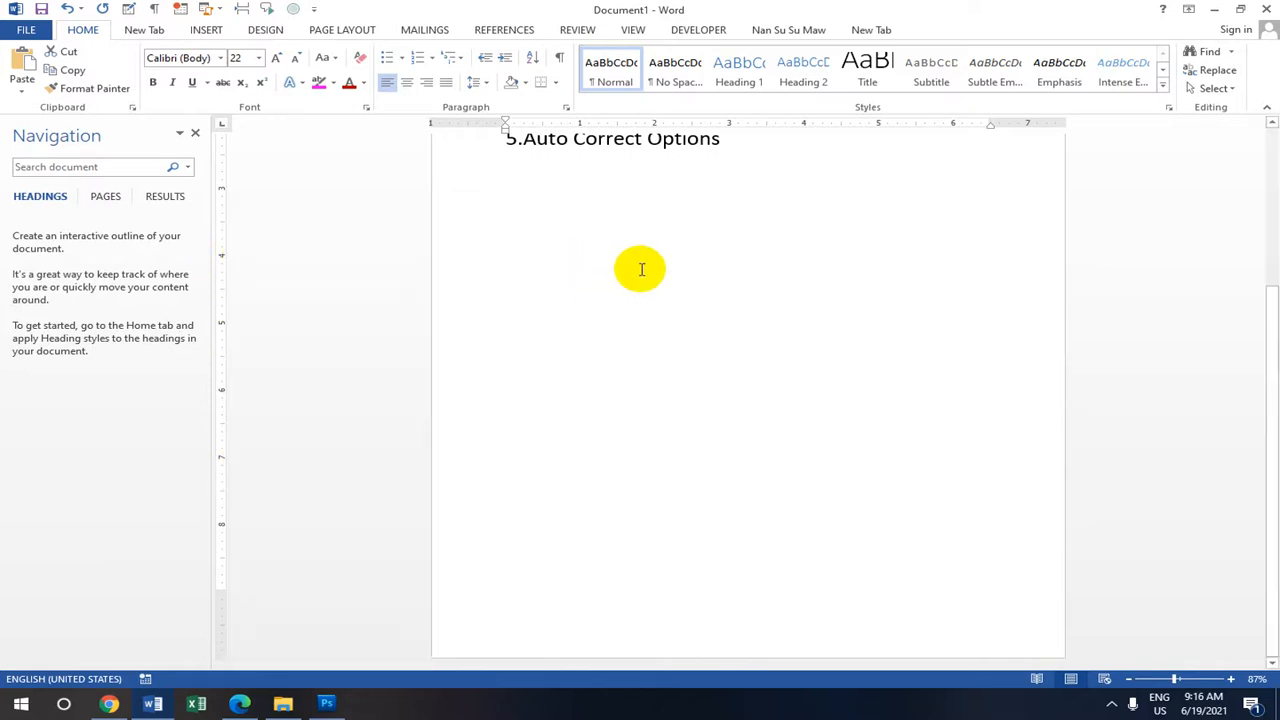
Show the Page Number and Word Count items on the status bar again
{"action": "scroll", "coordinate": [594, 188], "scroll_direction": "up", "scroll_amount": 3}
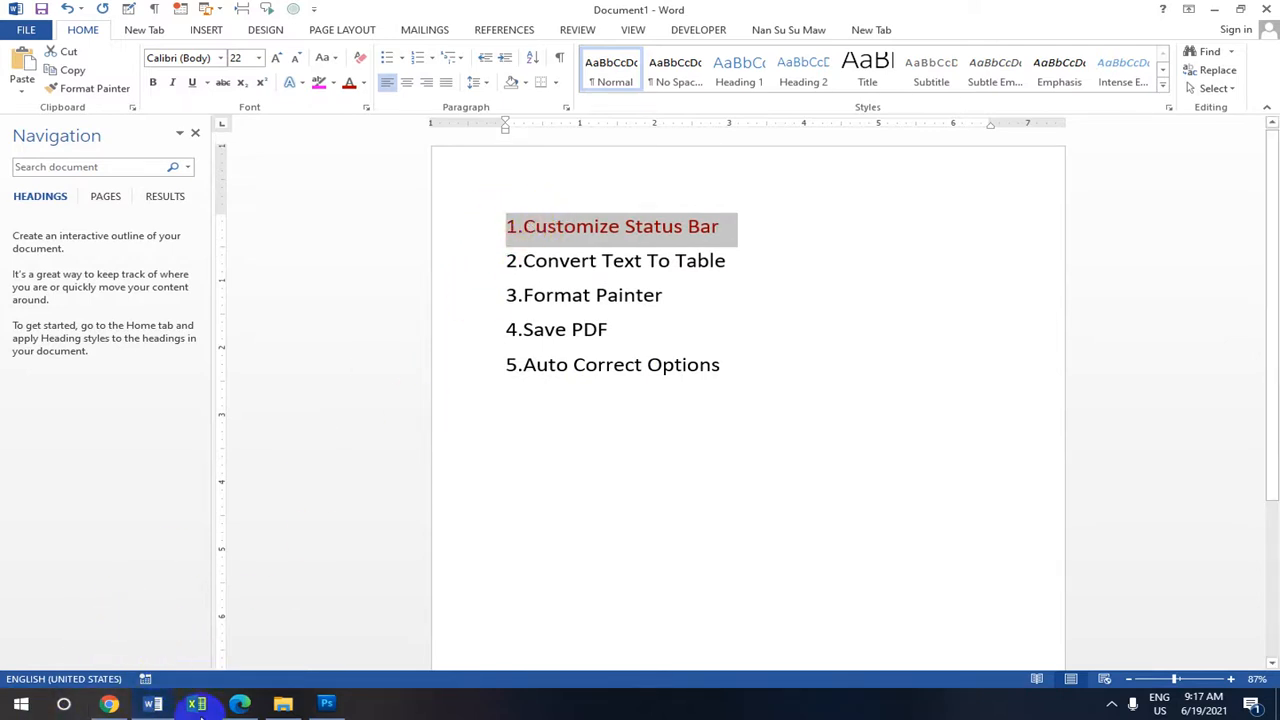
{"action": "right_click", "coordinate": [174, 680]}
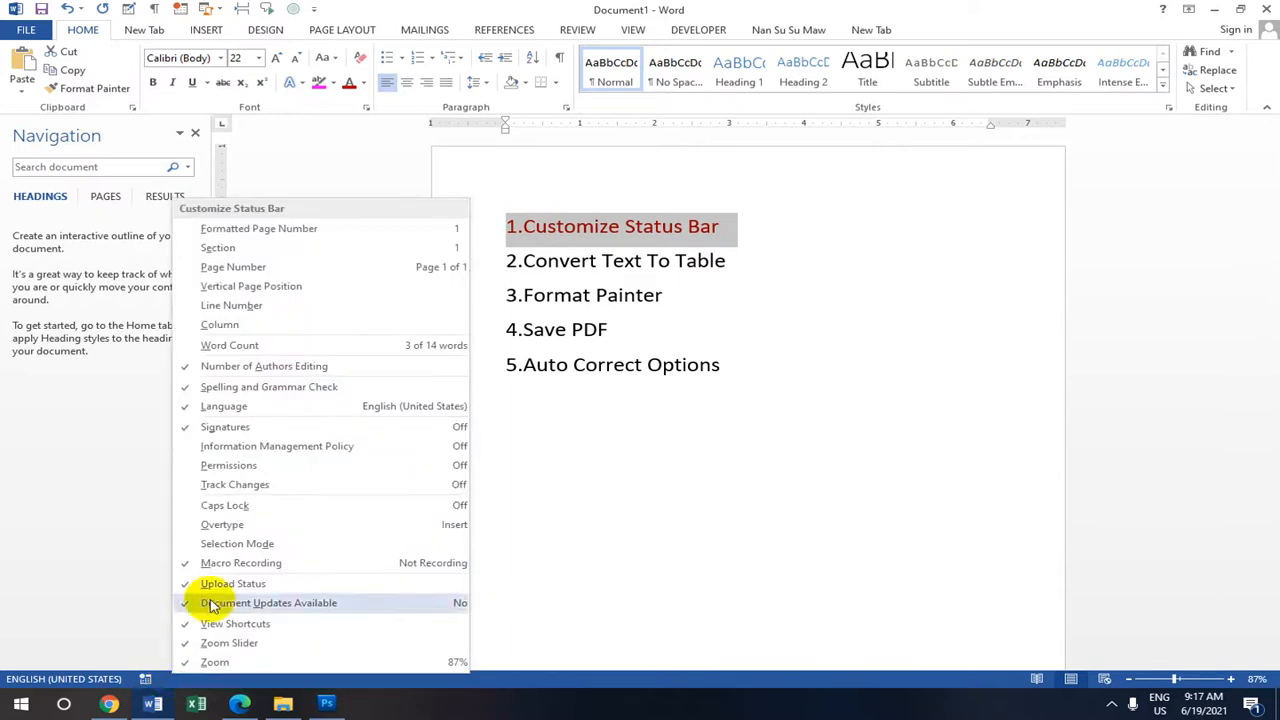
{"action": "left_click", "coordinate": [186, 270]}
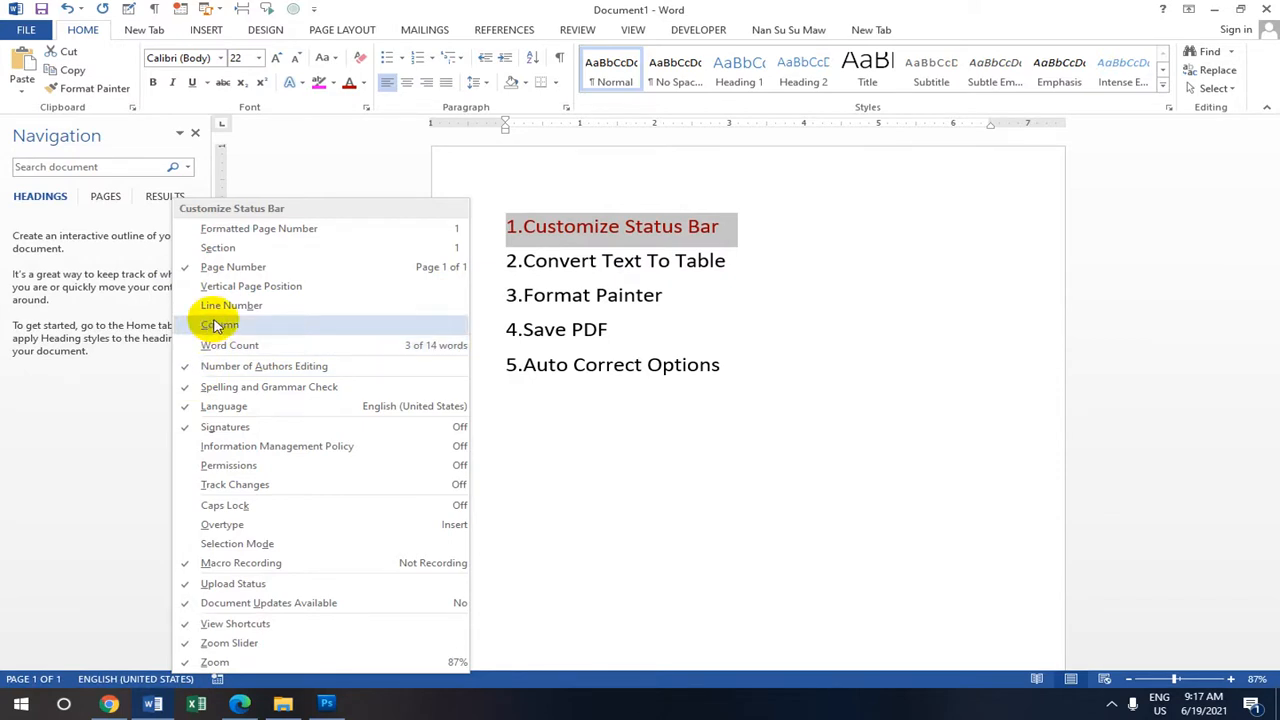
{"action": "left_click", "coordinate": [190, 347]}
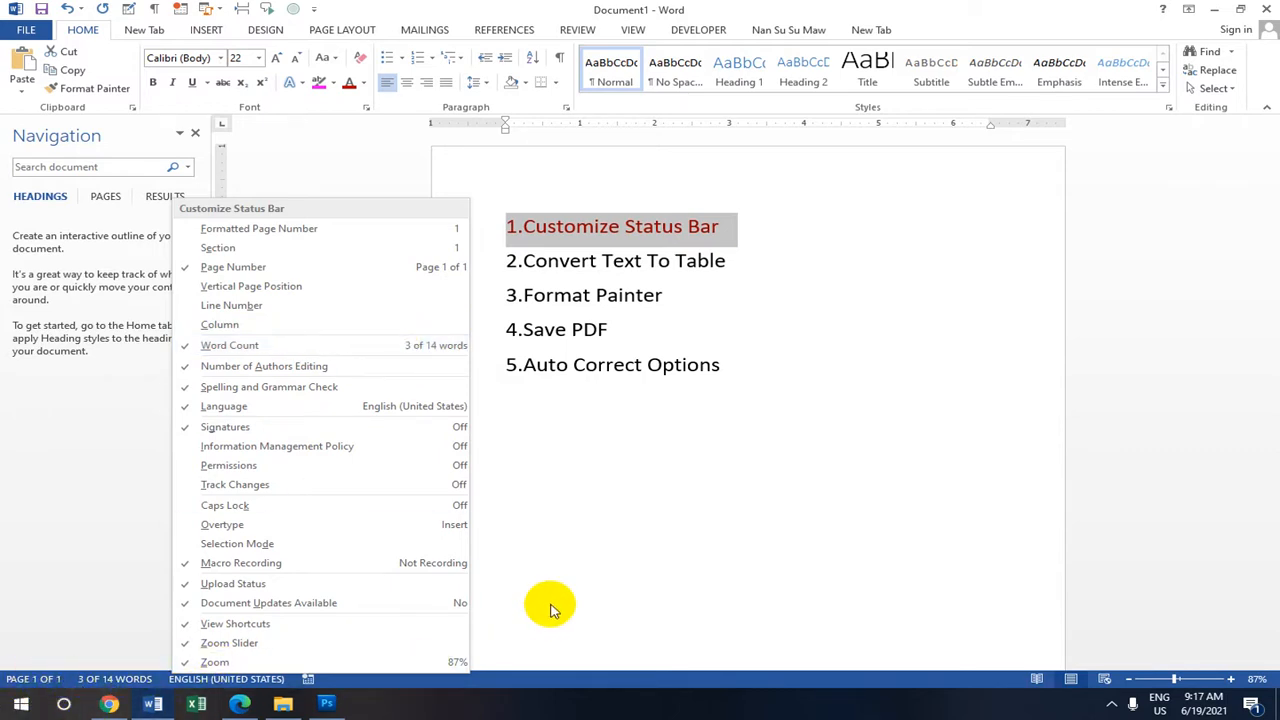
{"action": "key", "text": "Escape"}
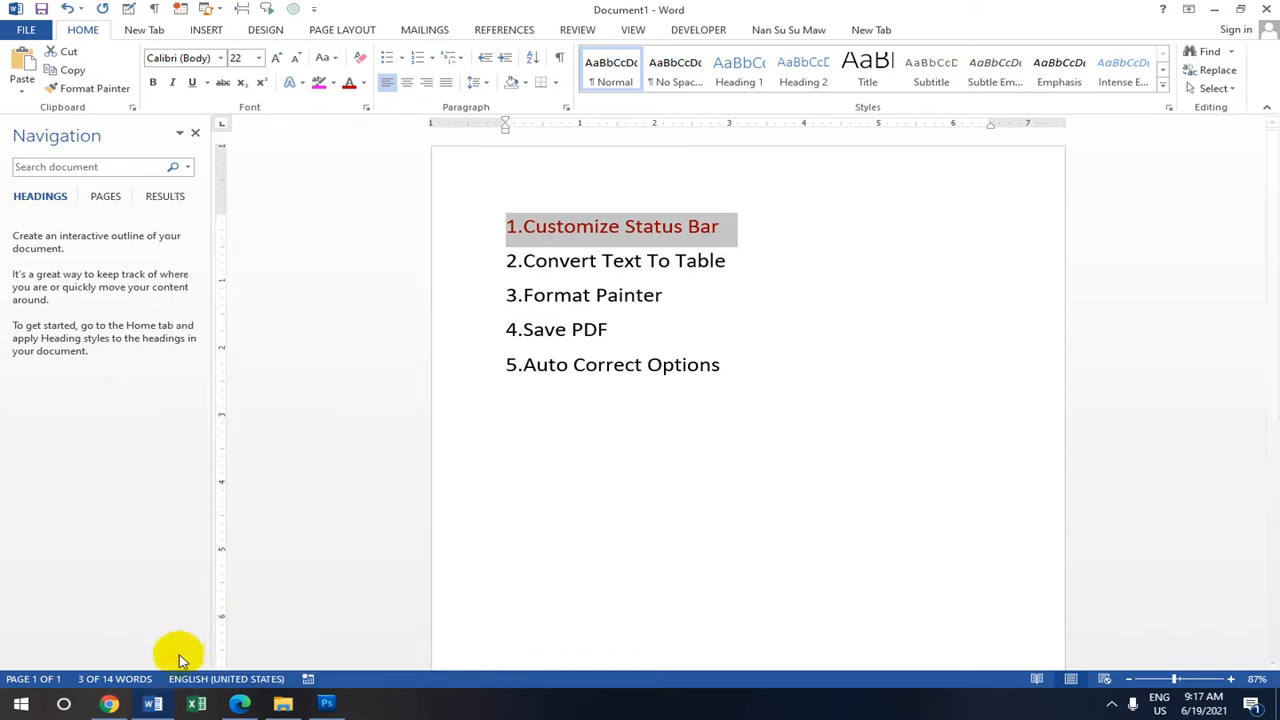
Switch the Zoom percentage and Zoom Slider items of the status bar off and back on
{"action": "right_click", "coordinate": [198, 678]}
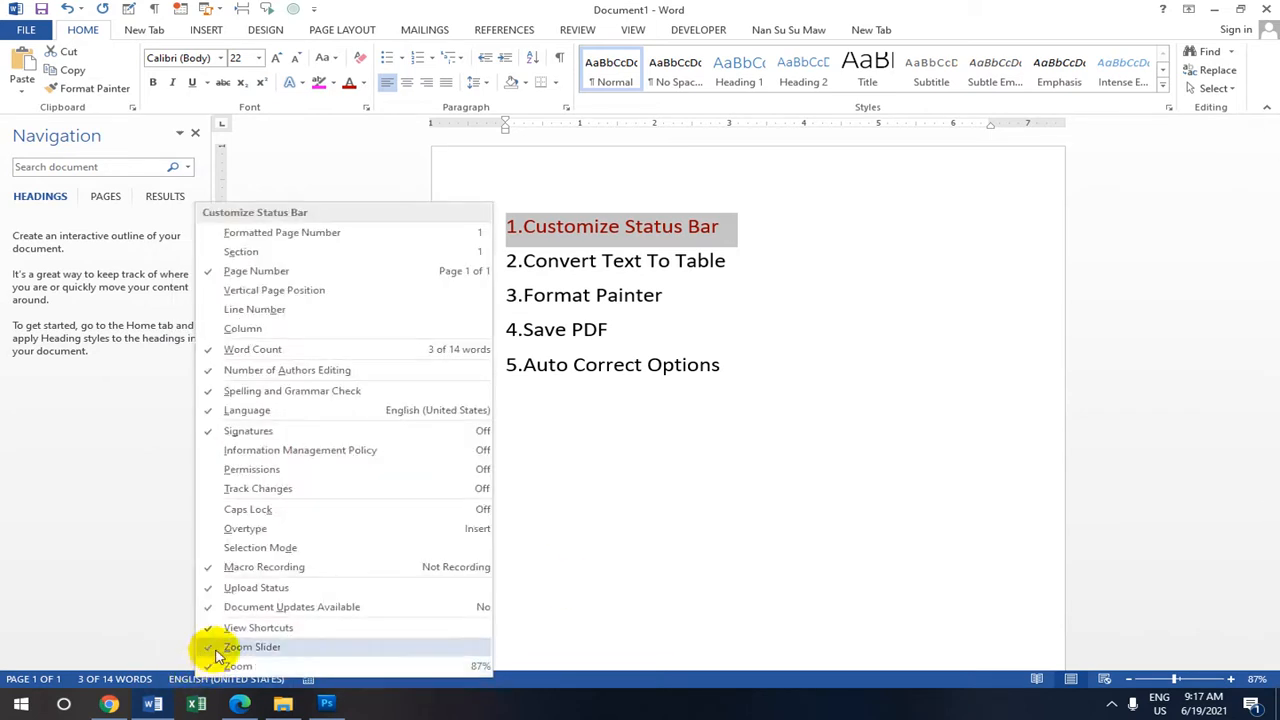
{"action": "left_click", "coordinate": [243, 512]}
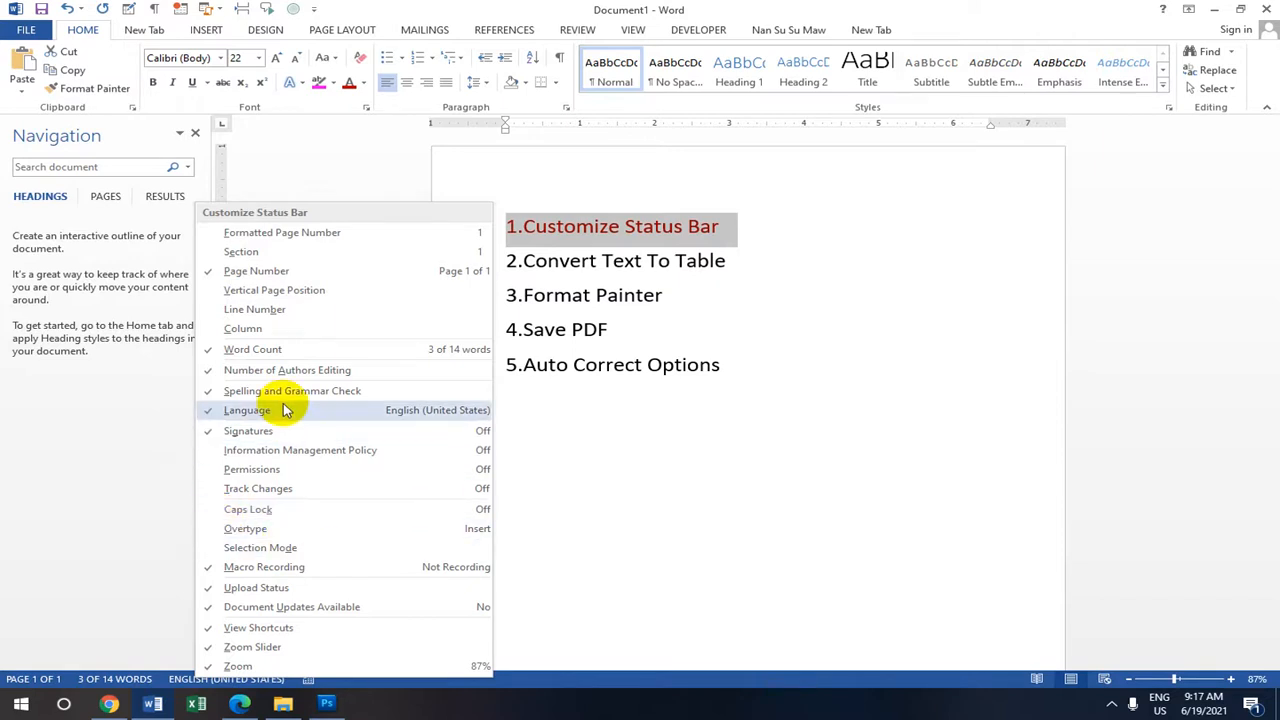
{"action": "left_click", "coordinate": [257, 667]}
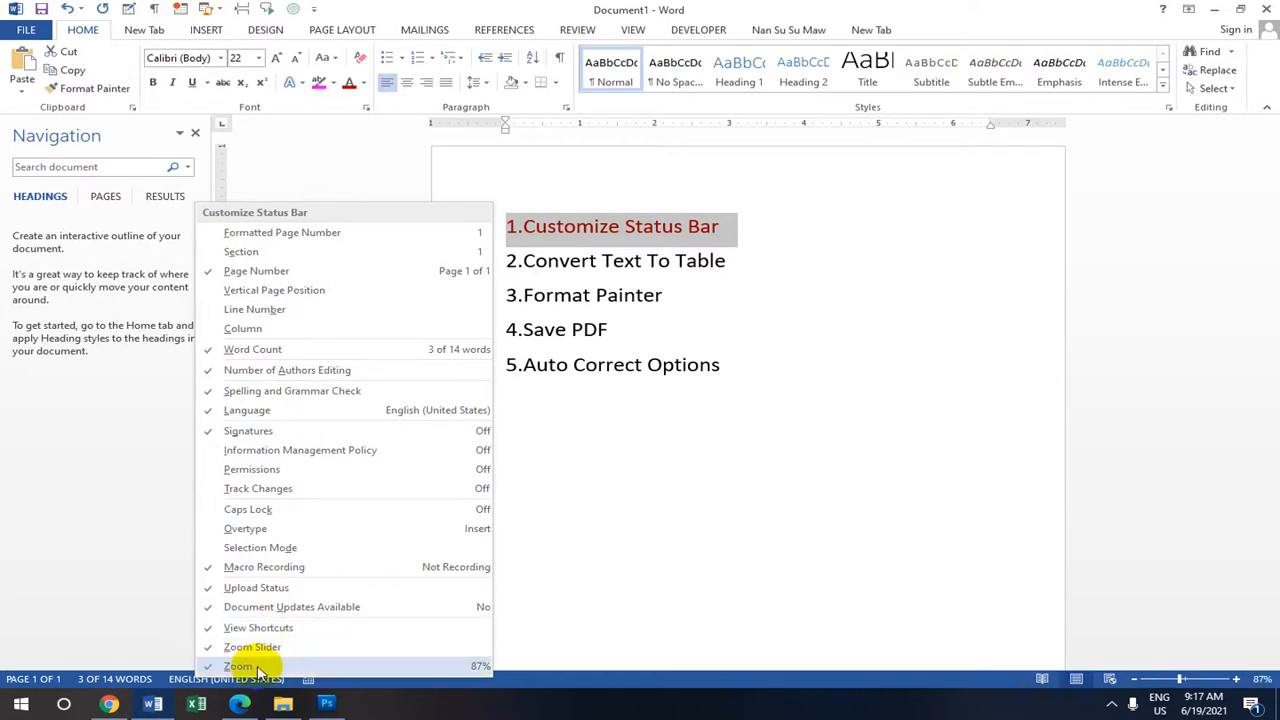
{"action": "left_click", "coordinate": [257, 667]}
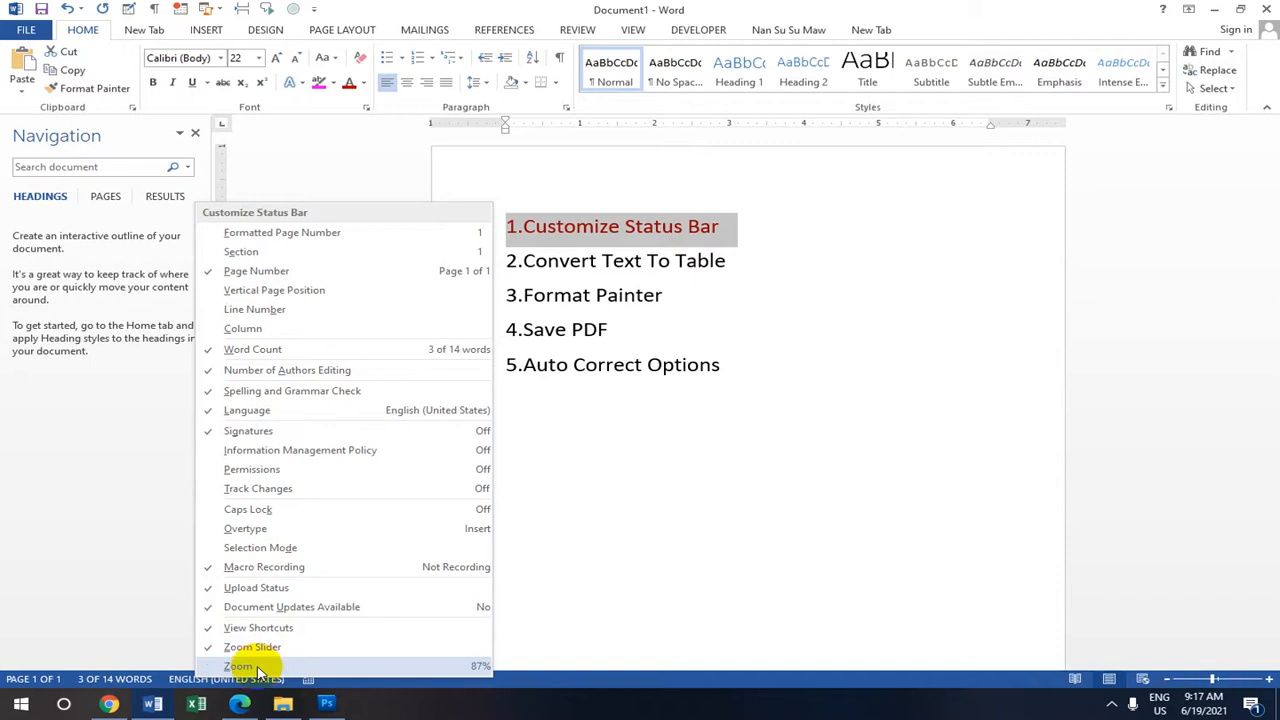
{"action": "left_click", "coordinate": [257, 667]}
{"action": "left_click", "coordinate": [257, 667]}
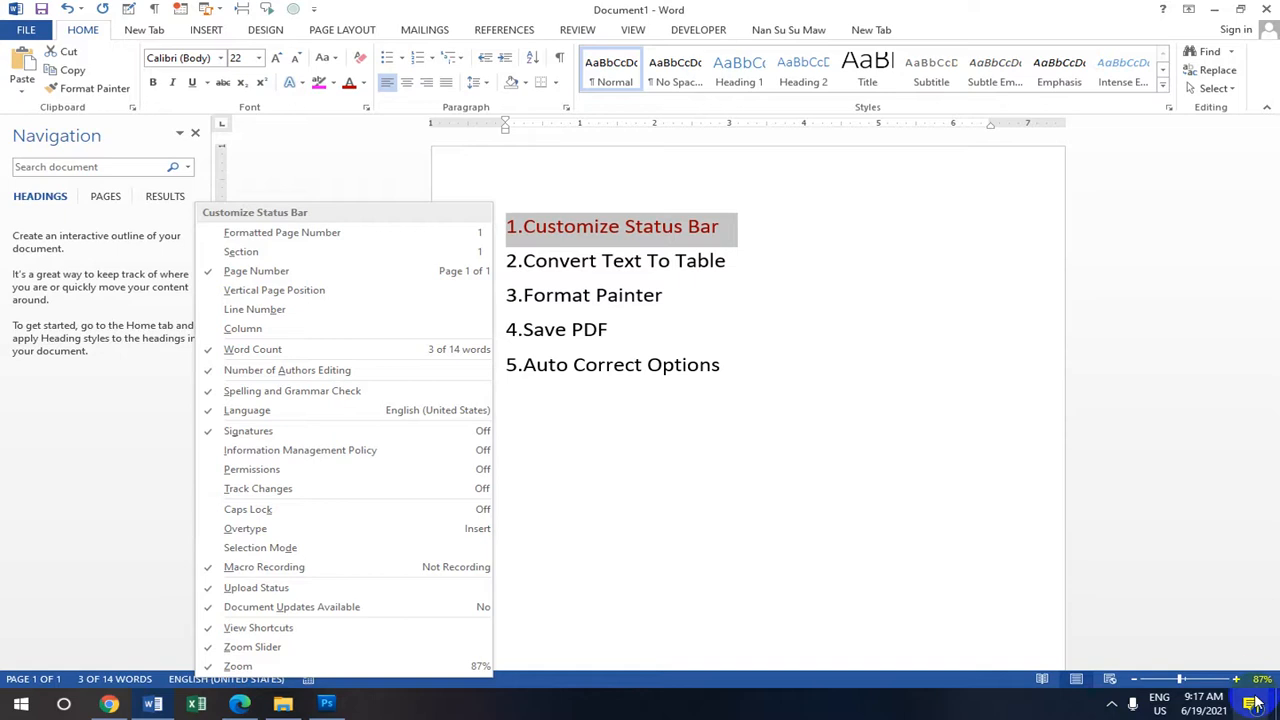
{"action": "left_click", "coordinate": [204, 668]}
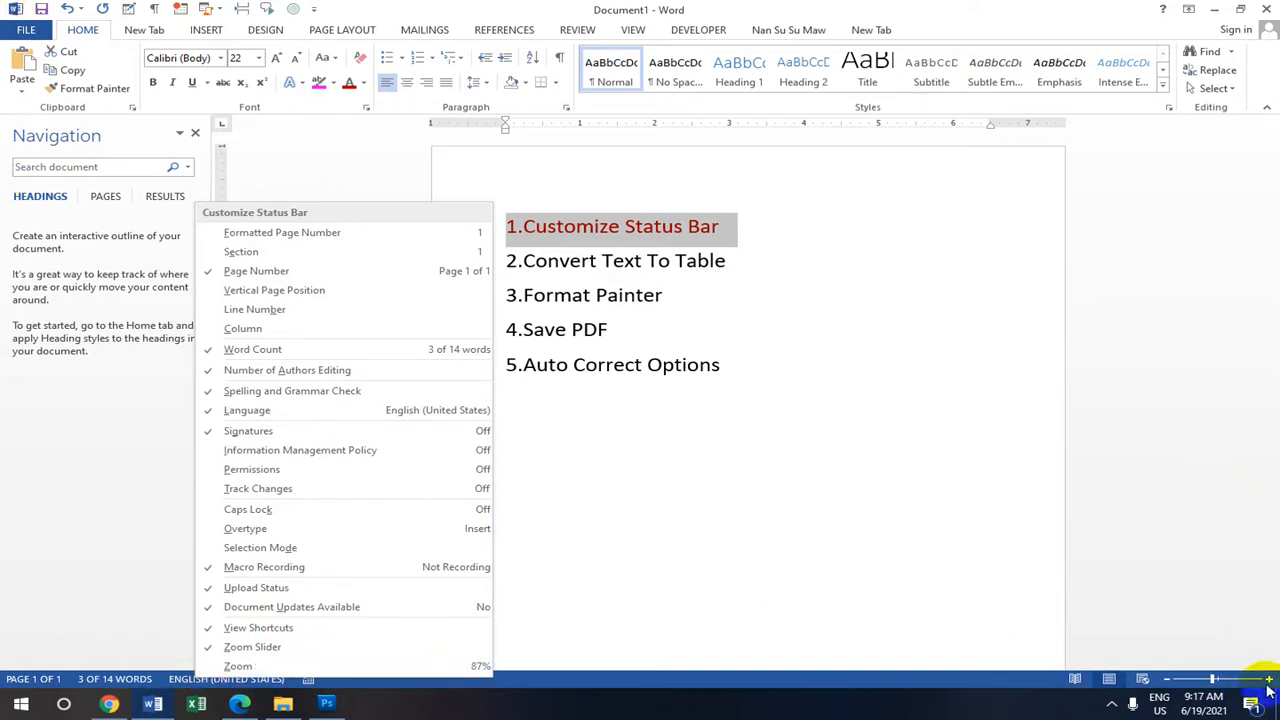
{"action": "left_click", "coordinate": [209, 667]}
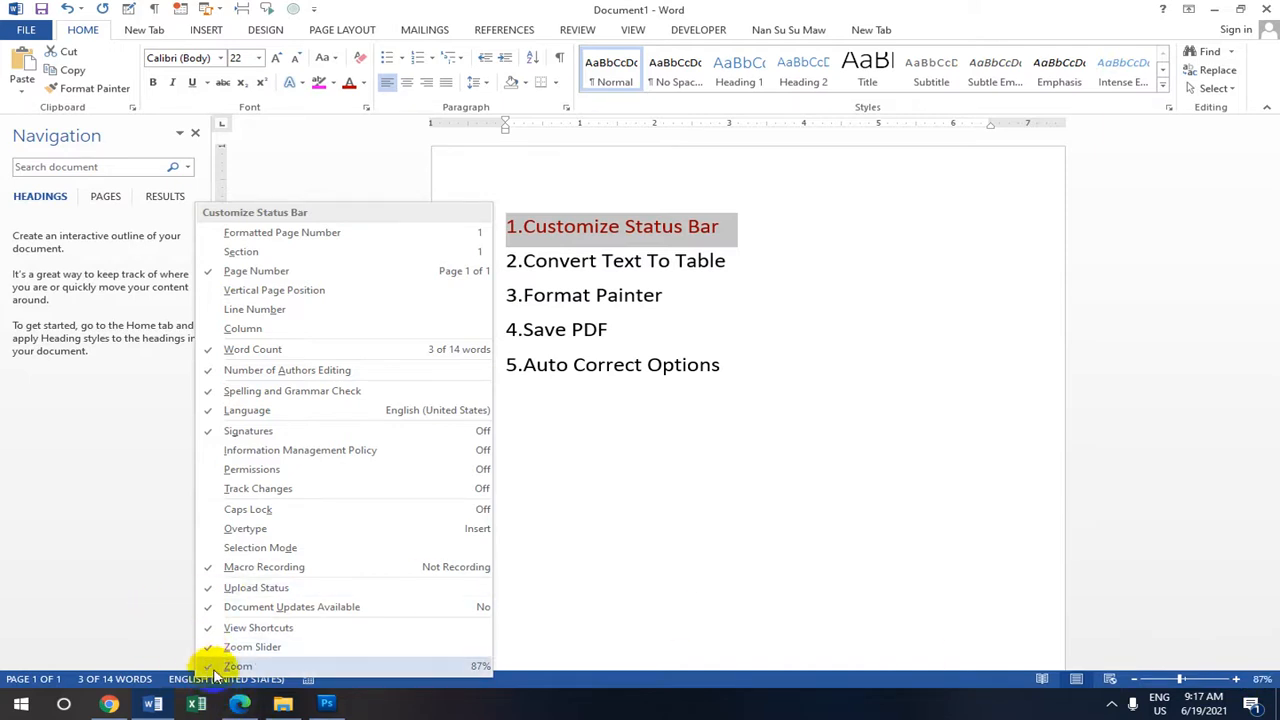
{"action": "left_click", "coordinate": [207, 652]}
{"action": "left_click", "coordinate": [207, 650]}
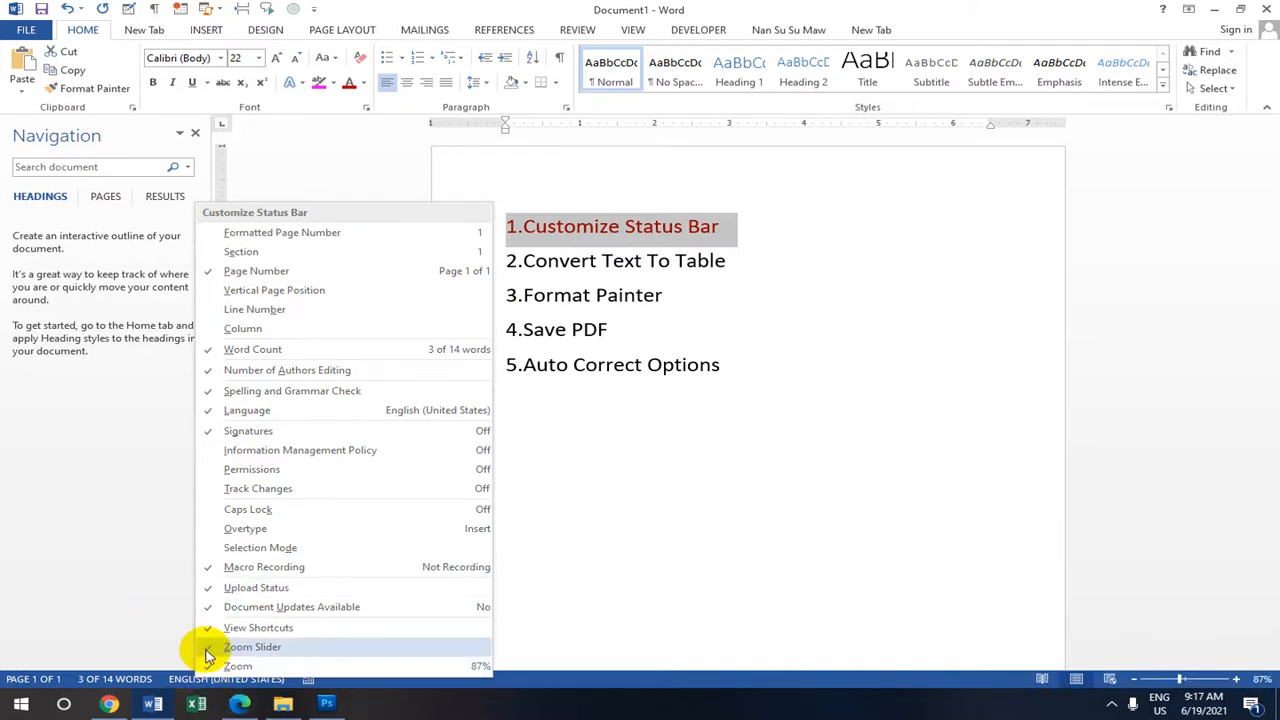
Close the status bar options and reduce the document zoom to 77%
{"action": "left_click", "coordinate": [1163, 680]}
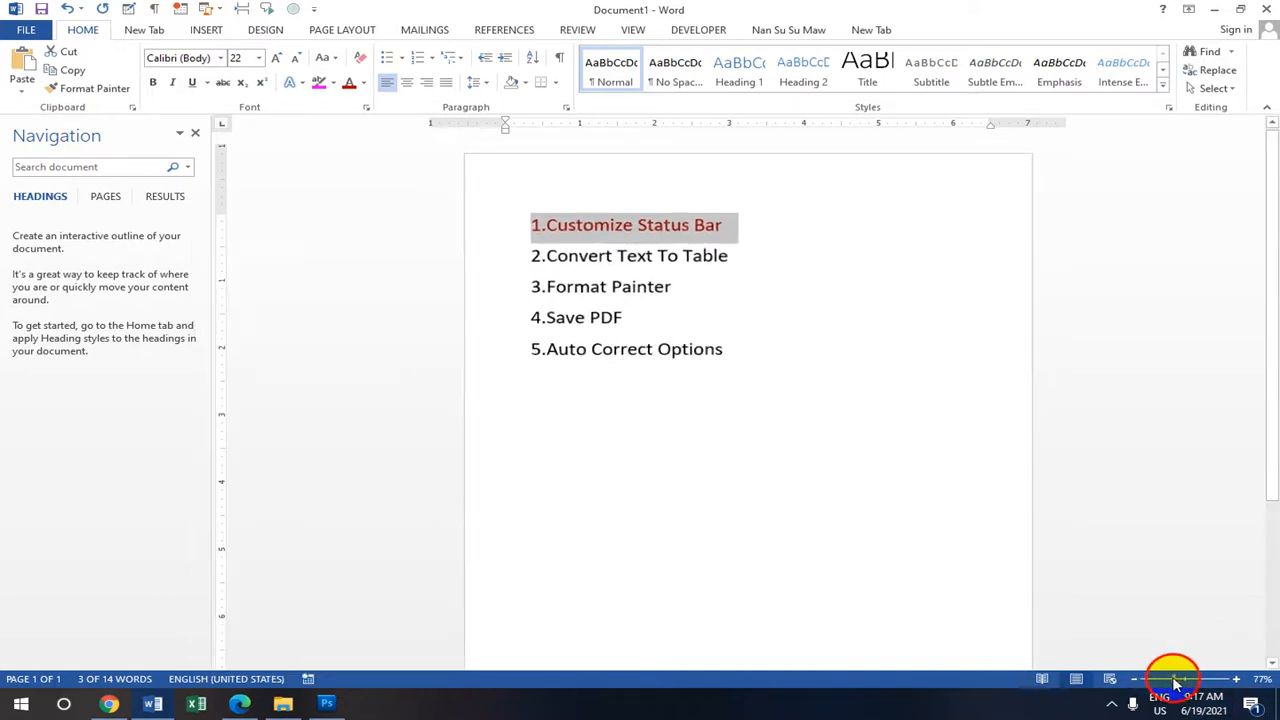
{"action": "left_click", "coordinate": [1172, 679]}
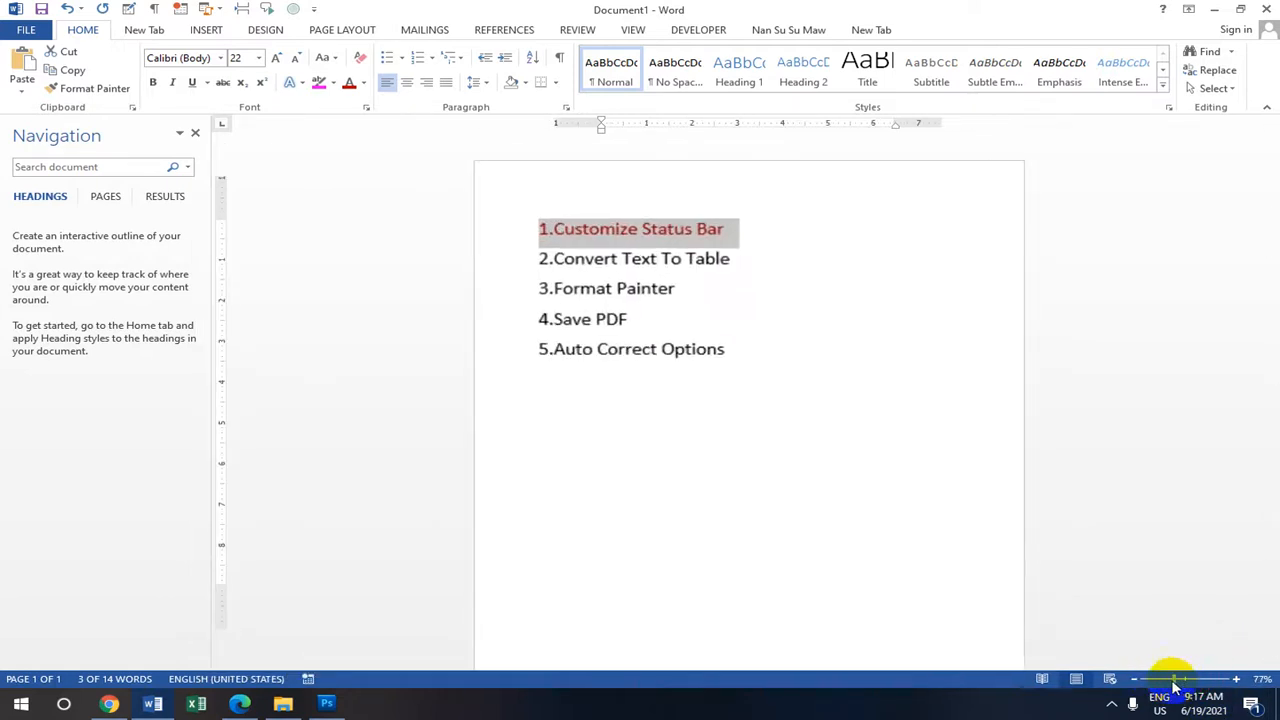
Hide the Zoom Slider from the status bar, restore it, and close the status bar options
{"action": "right_click", "coordinate": [265, 679]}
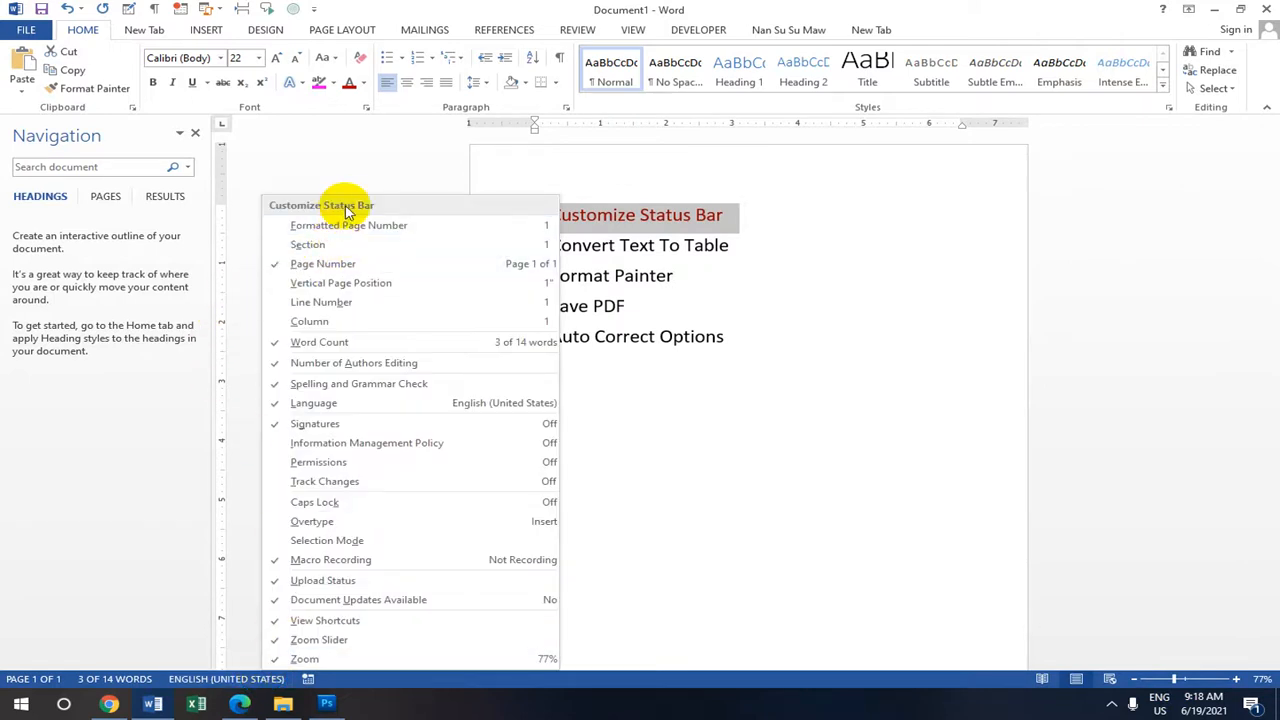
{"action": "left_click", "coordinate": [280, 640]}
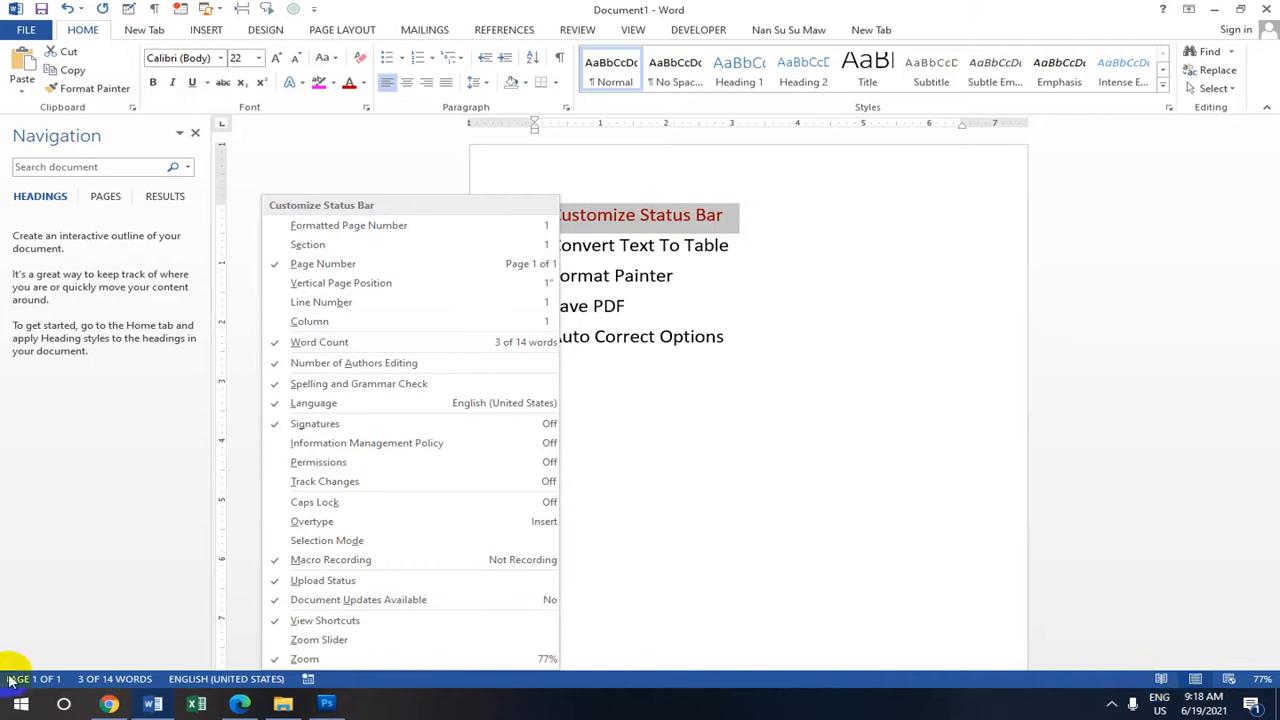
{"action": "left_click", "coordinate": [280, 640]}
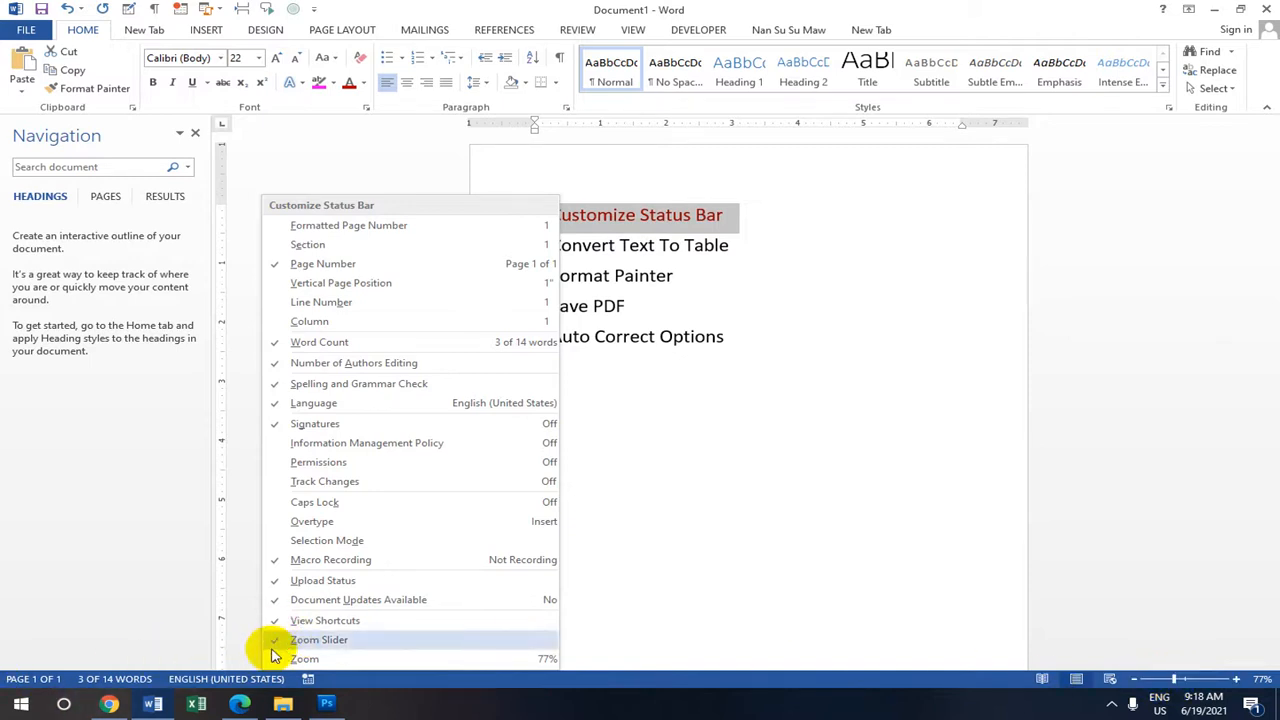
{"action": "scroll", "coordinate": [605, 385], "scroll_direction": "down", "scroll_amount": 1}
{"action": "scroll", "coordinate": [686, 463], "scroll_direction": "down", "scroll_amount": 2}
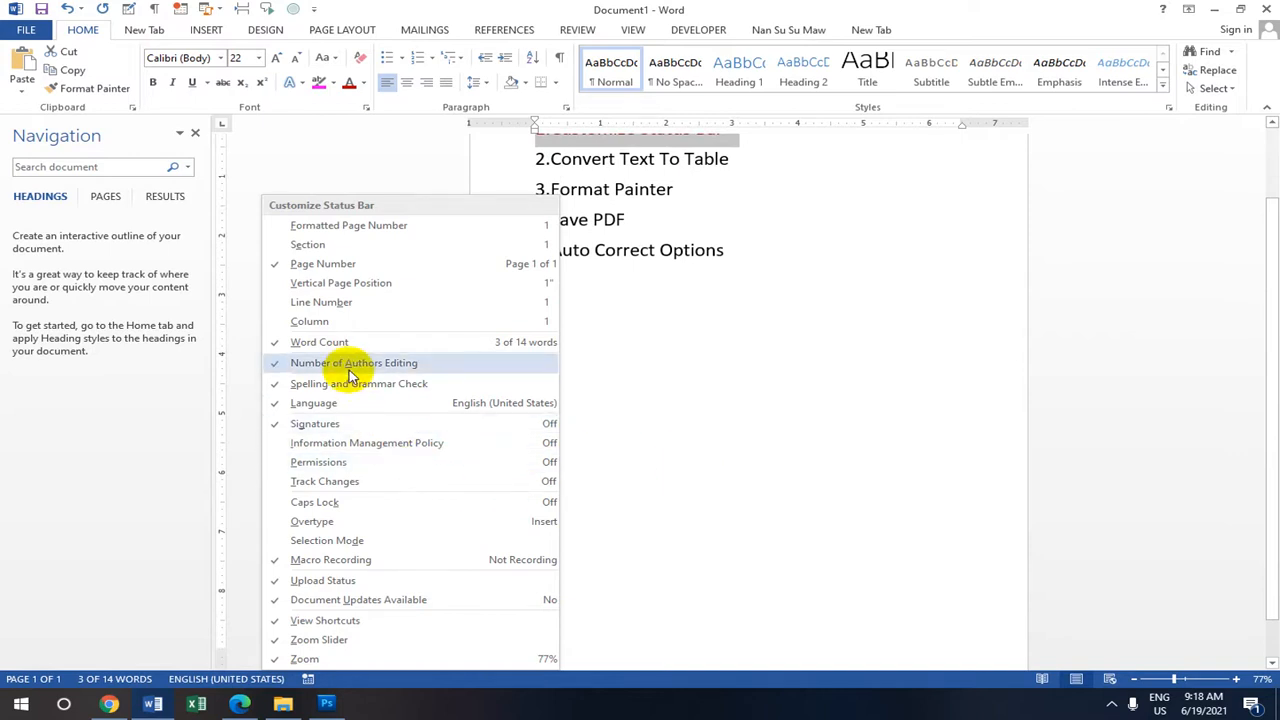
{"action": "left_click", "coordinate": [722, 382]}
{"action": "scroll", "coordinate": [611, 220], "scroll_direction": "up", "scroll_amount": 3}
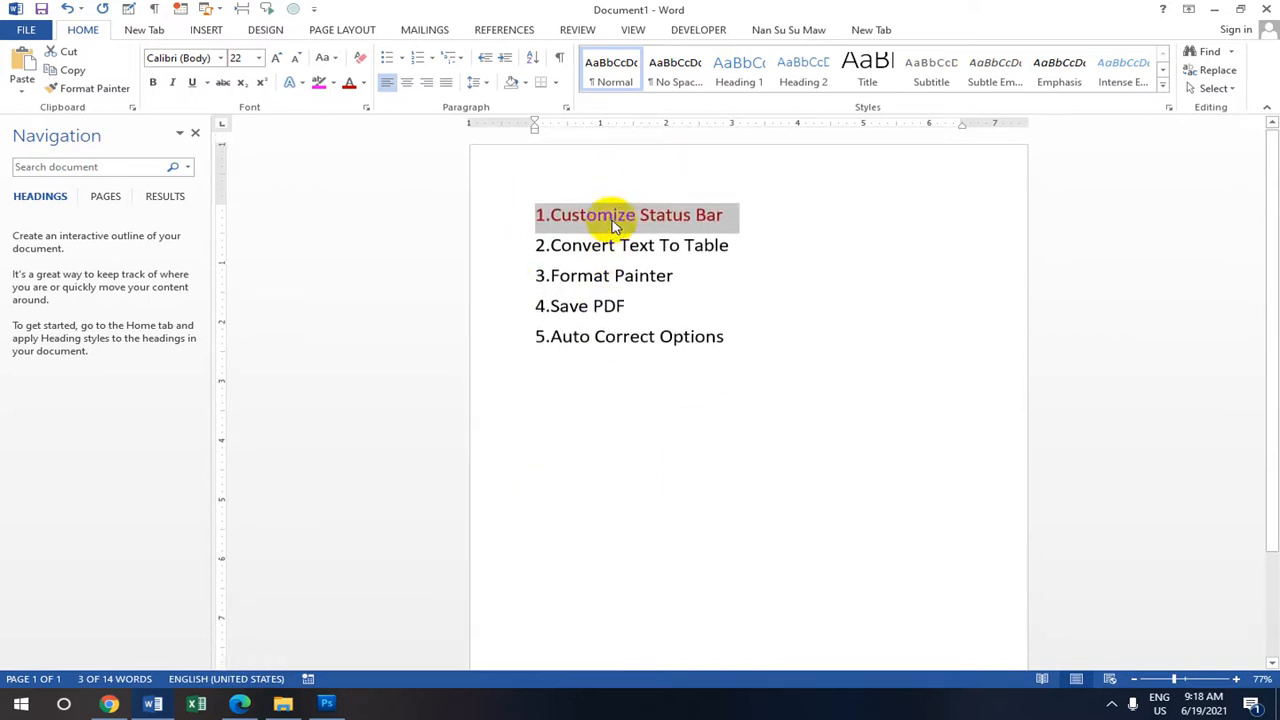
{"action": "left_click", "coordinate": [540, 214]}
{"action": "left_click_drag", "start_coordinate": [540, 214], "coordinate": [817, 203]}
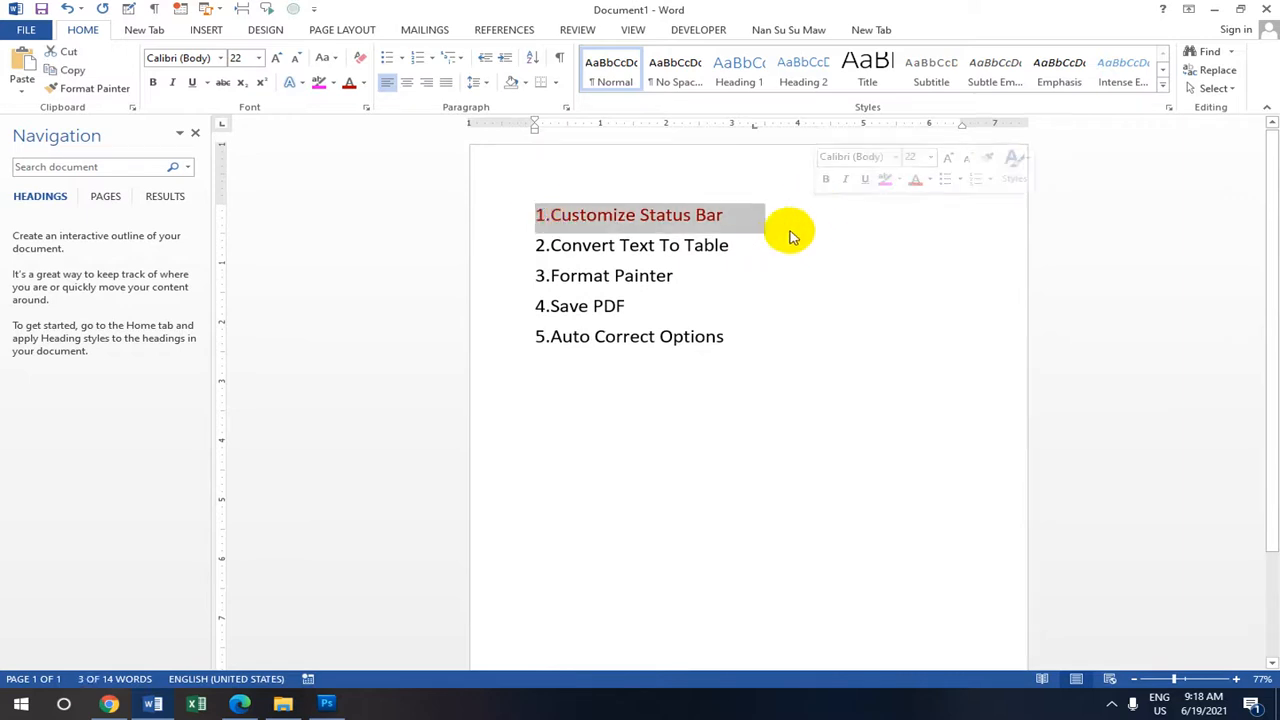
{"action": "left_click", "coordinate": [790, 222]}
{"action": "mouse_move", "coordinate": [543, 245]}
{"action": "left_mouse_down"}
{"action": "mouse_move", "coordinate": [735, 250]}
{"action": "mouse_move", "coordinate": [537, 243]}
{"action": "left_mouse_up"}
{"action": "left_click", "coordinate": [737, 246]}
Switch the Navigation pane to page thumbnails and clear the text selection in the document
{"action": "scroll", "coordinate": [685, 311], "scroll_direction": "down", "scroll_amount": 1}
{"action": "scroll", "coordinate": [685, 311], "scroll_direction": "down", "scroll_amount": 2}
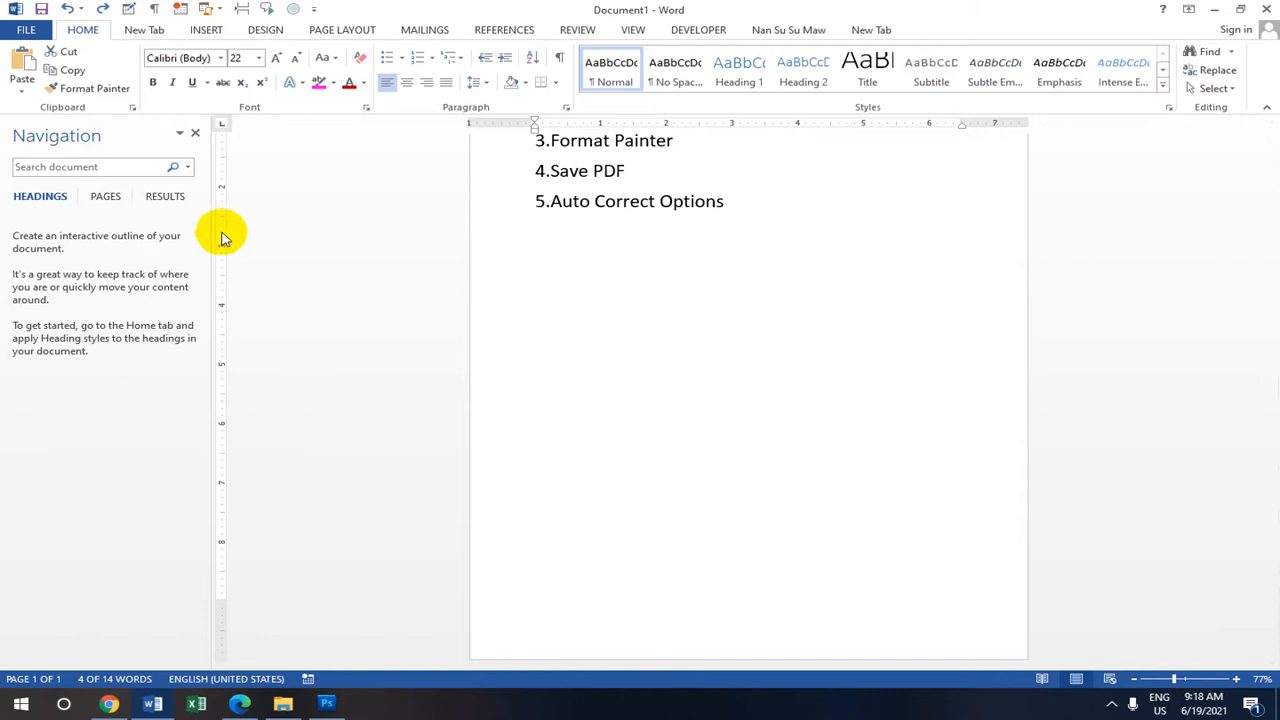
{"action": "left_click", "coordinate": [106, 195]}
{"action": "left_click", "coordinate": [726, 201]}
Change the font color of the "2.Convert Text To Table" line to the standard green and clear the selection
{"action": "scroll", "coordinate": [725, 198], "scroll_direction": "up", "scroll_amount": 3}
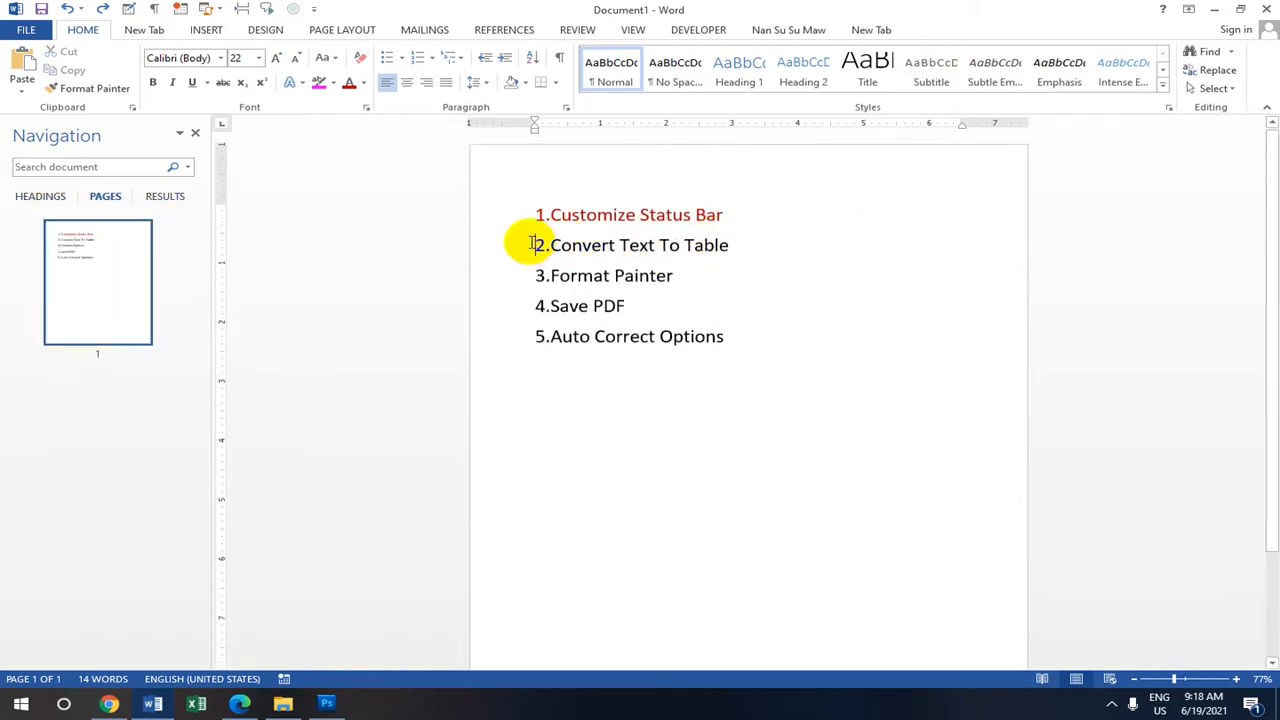
{"action": "left_click_drag", "start_coordinate": [537, 243], "coordinate": [820, 246]}
{"action": "left_click", "coordinate": [362, 84]}
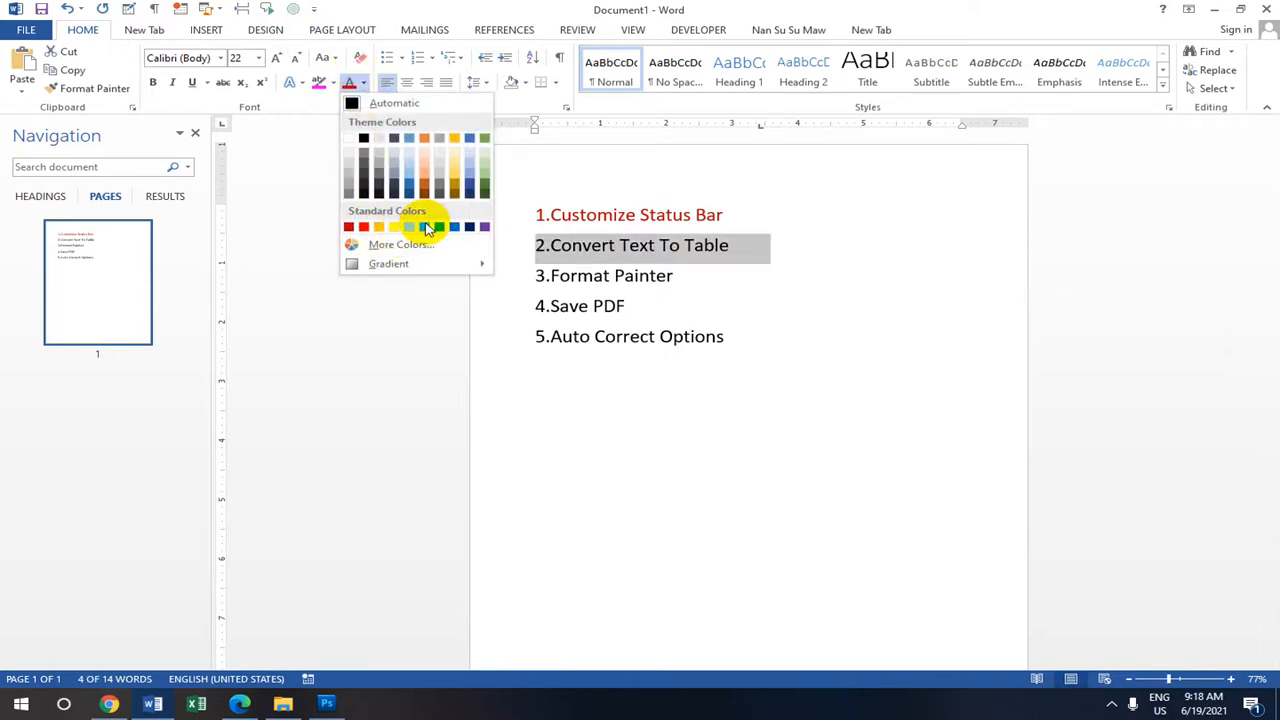
{"action": "left_click", "coordinate": [425, 226]}
{"action": "left_click", "coordinate": [962, 269]}
Insert a page break after the feature list to start a blank second page
{"action": "scroll", "coordinate": [731, 274], "scroll_direction": "down", "scroll_amount": 1}
{"action": "scroll", "coordinate": [760, 273], "scroll_direction": "down", "scroll_amount": 1}
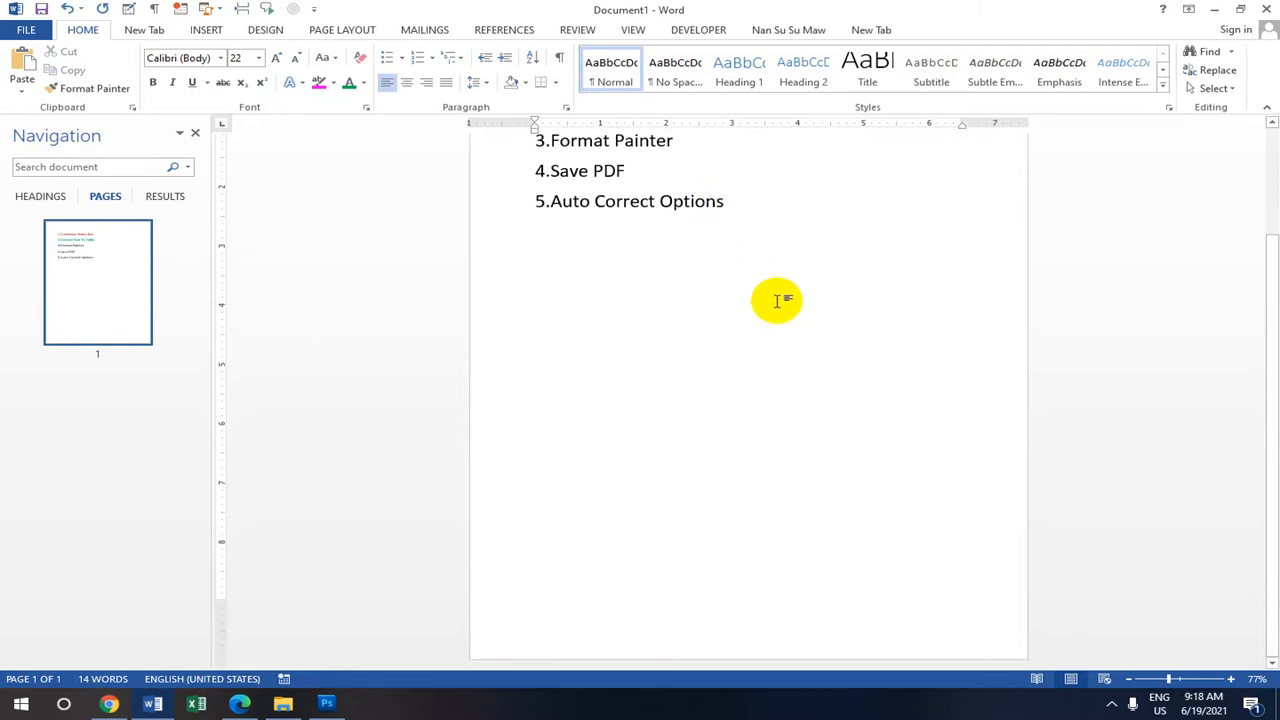
{"action": "key", "text": "ctrl+Return"}
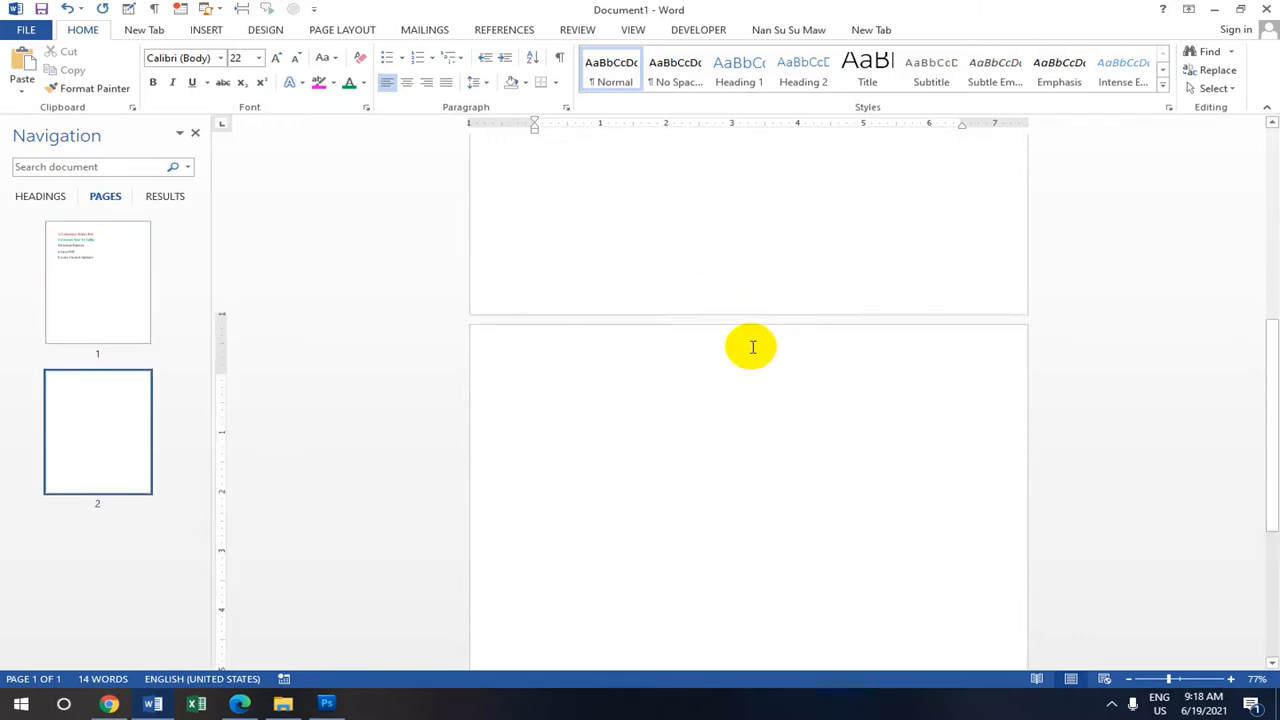
Enter three tab-separated rows on the second page: 1, Pen, 100; 2, Ruler, 200; and 3, Pencil, 100
{"action": "scroll", "coordinate": [600, 230], "scroll_direction": "down", "scroll_amount": 1}
{"action": "scroll", "coordinate": [577, 229], "scroll_direction": "up", "scroll_amount": 2}
{"action": "type", "text": "1"}
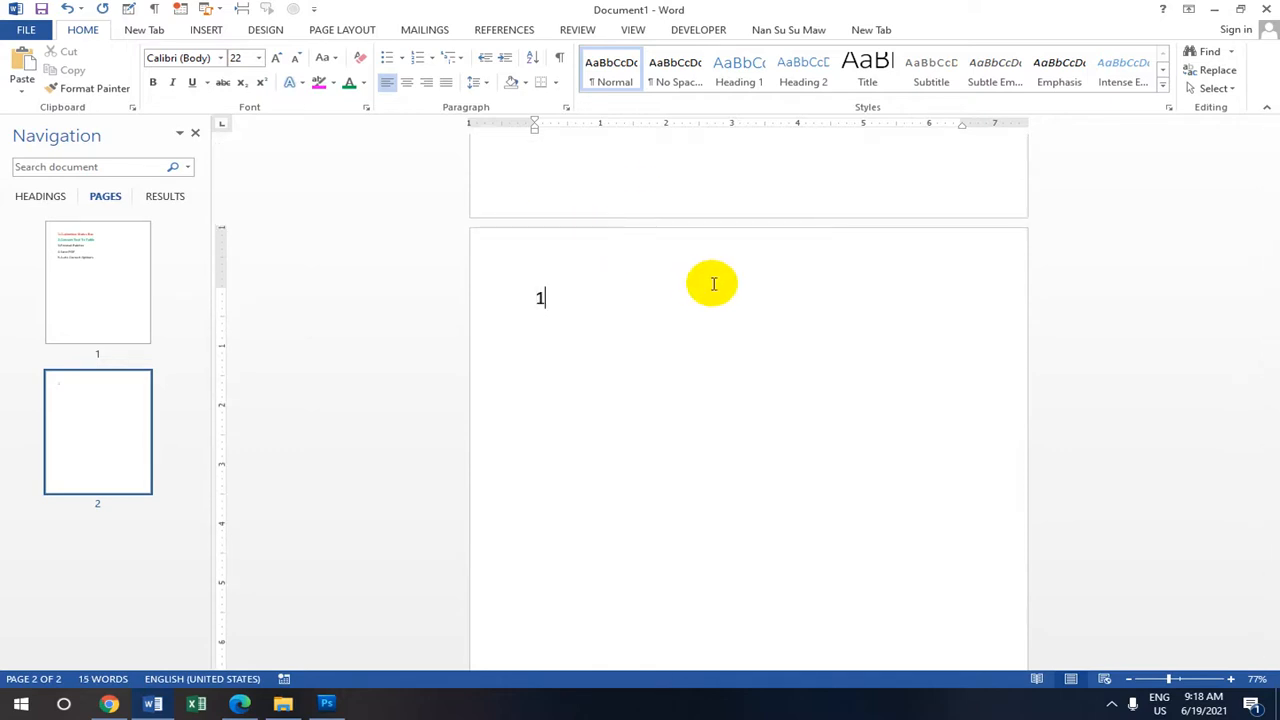
{"action": "key", "text": "Tab"}
{"action": "key", "text": "Tab"}
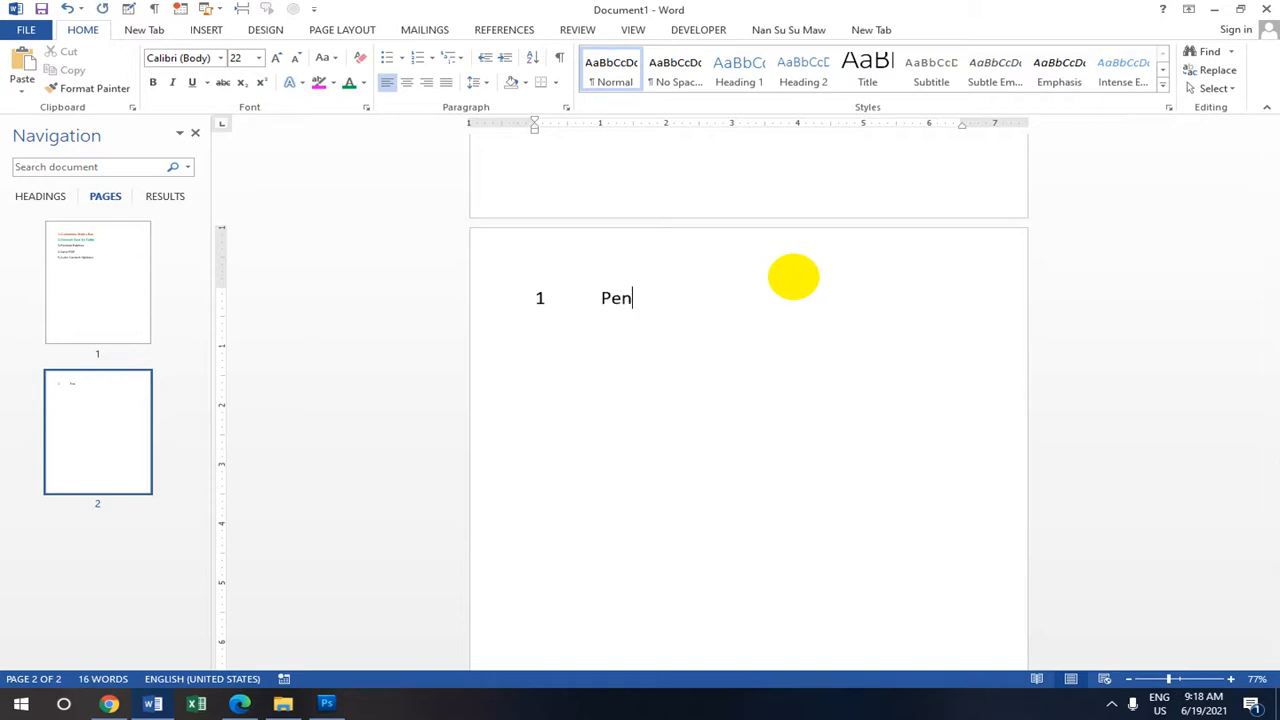
{"action": "key", "text": "Tab"}
{"action": "key", "text": "Tab"}
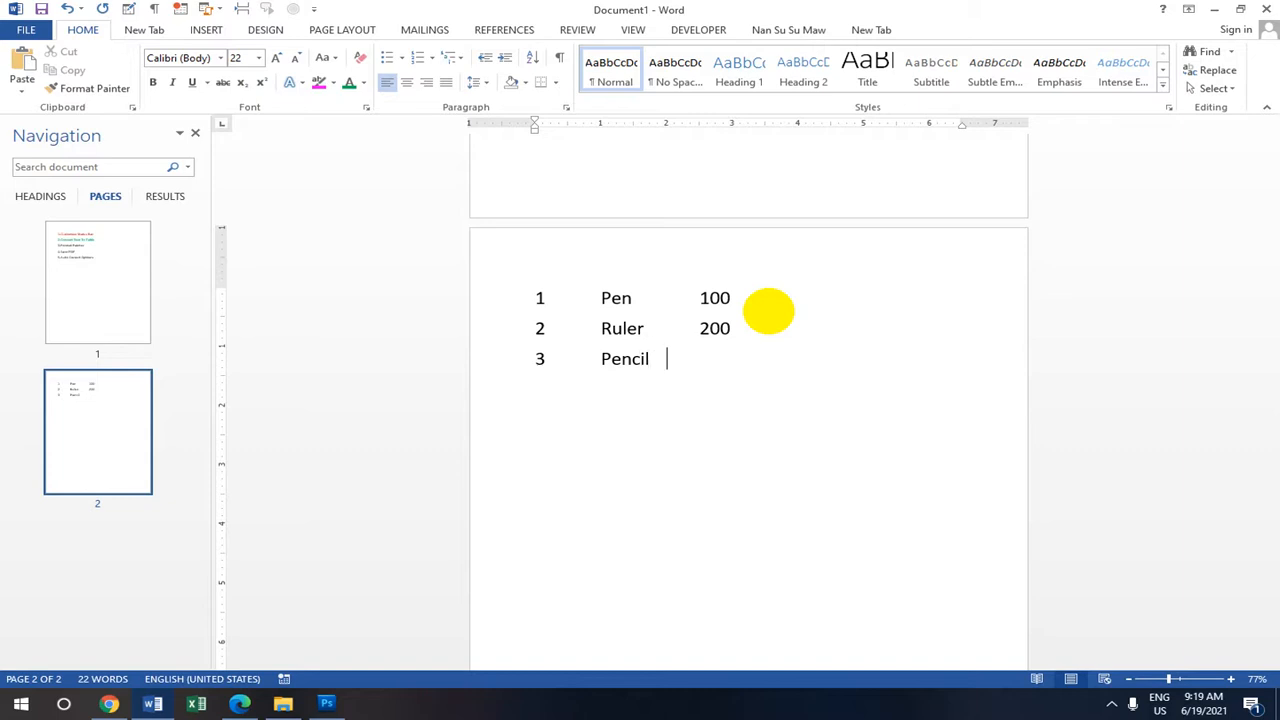
{"action": "key", "text": "Tab"}
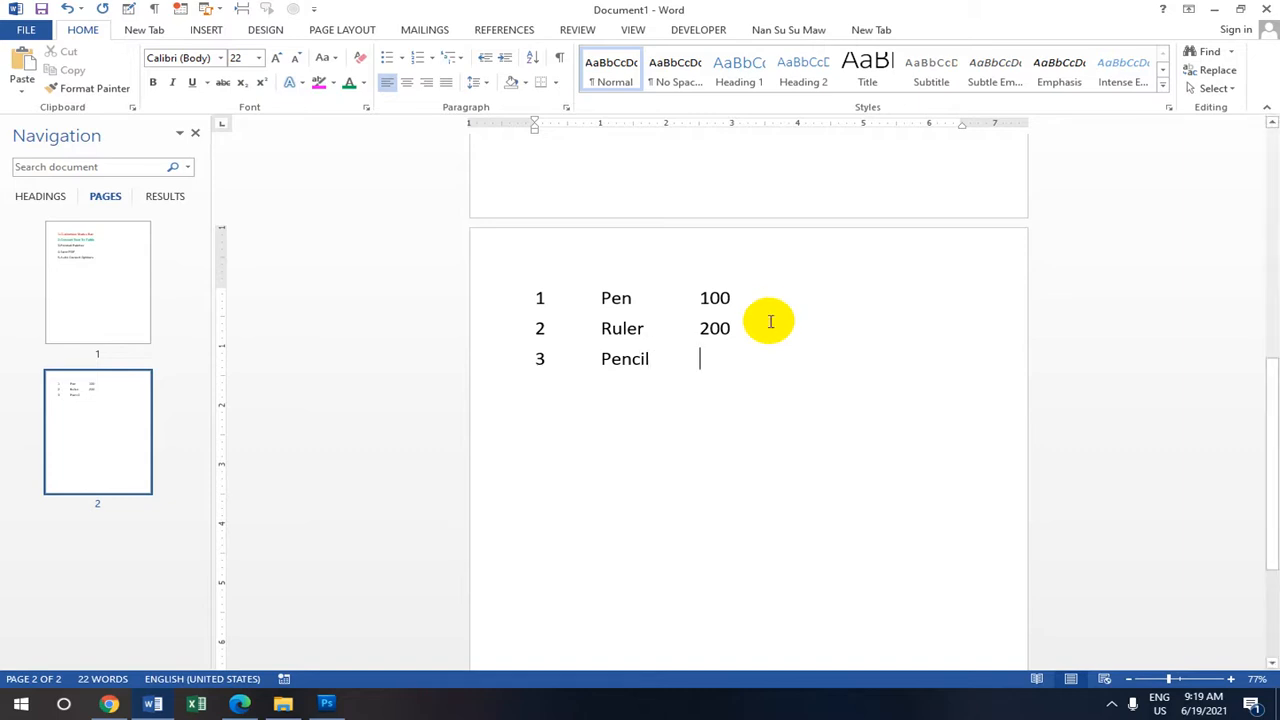
{"action": "type", "text": "100"}
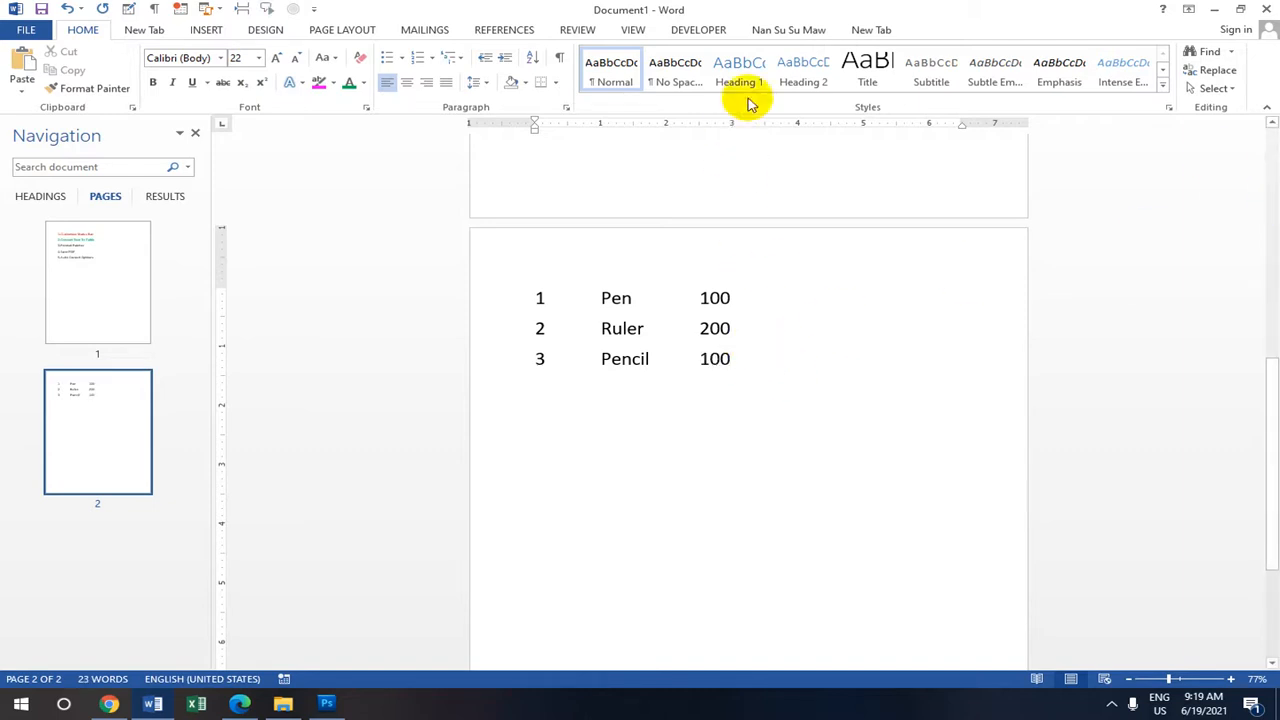
Select the three item rows, turn them directly into a table with the Insert Table command, and undo it
{"action": "left_click_drag", "start_coordinate": [536, 297], "coordinate": [794, 363]}
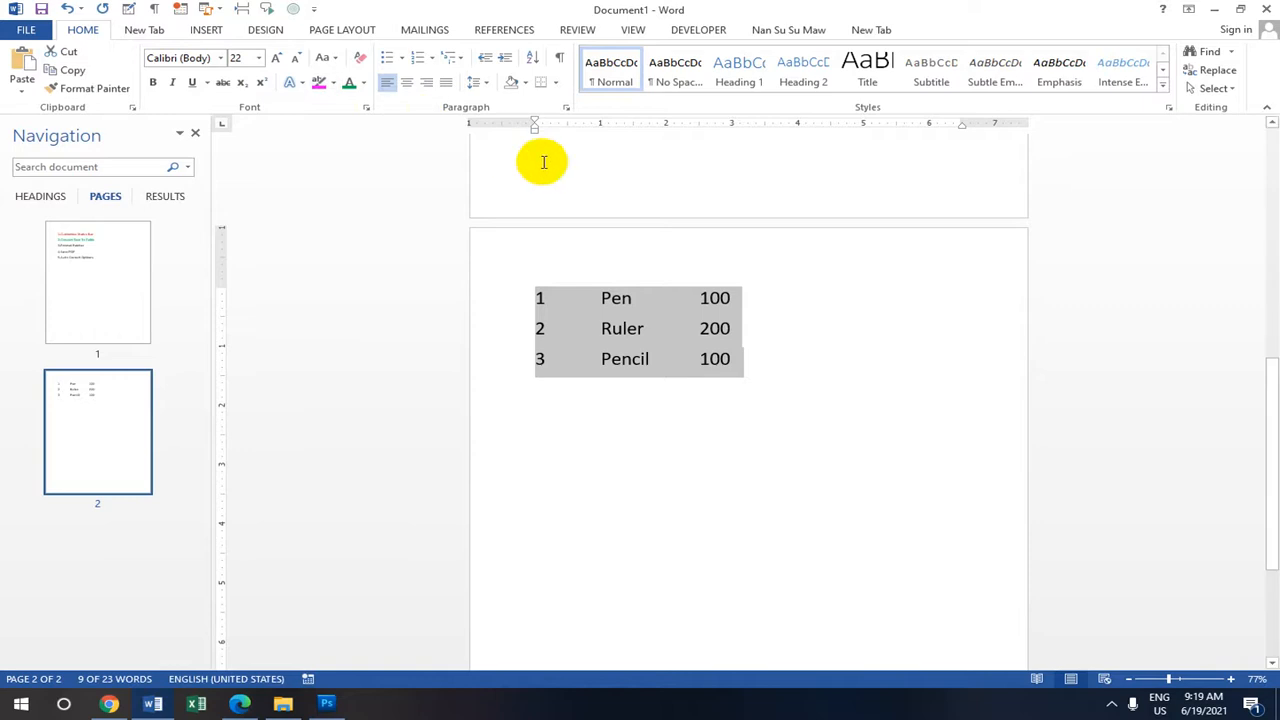
{"action": "left_click", "coordinate": [209, 30]}
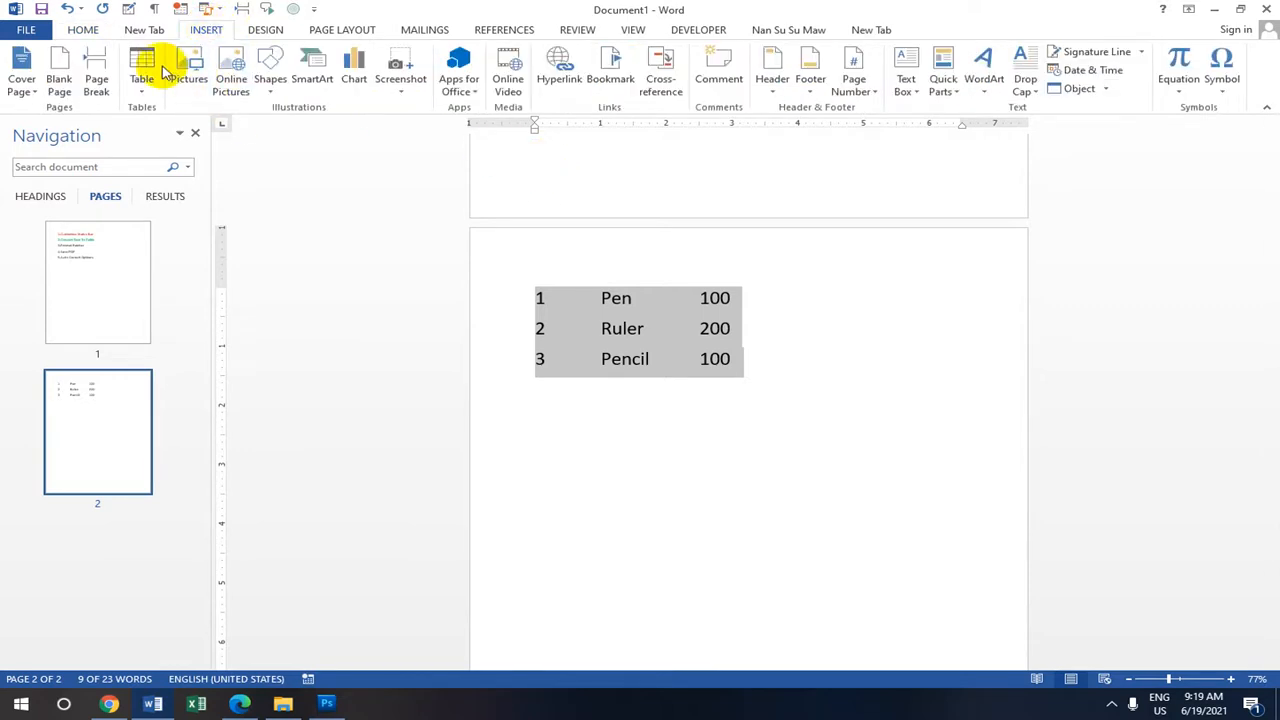
{"action": "left_click", "coordinate": [140, 92]}
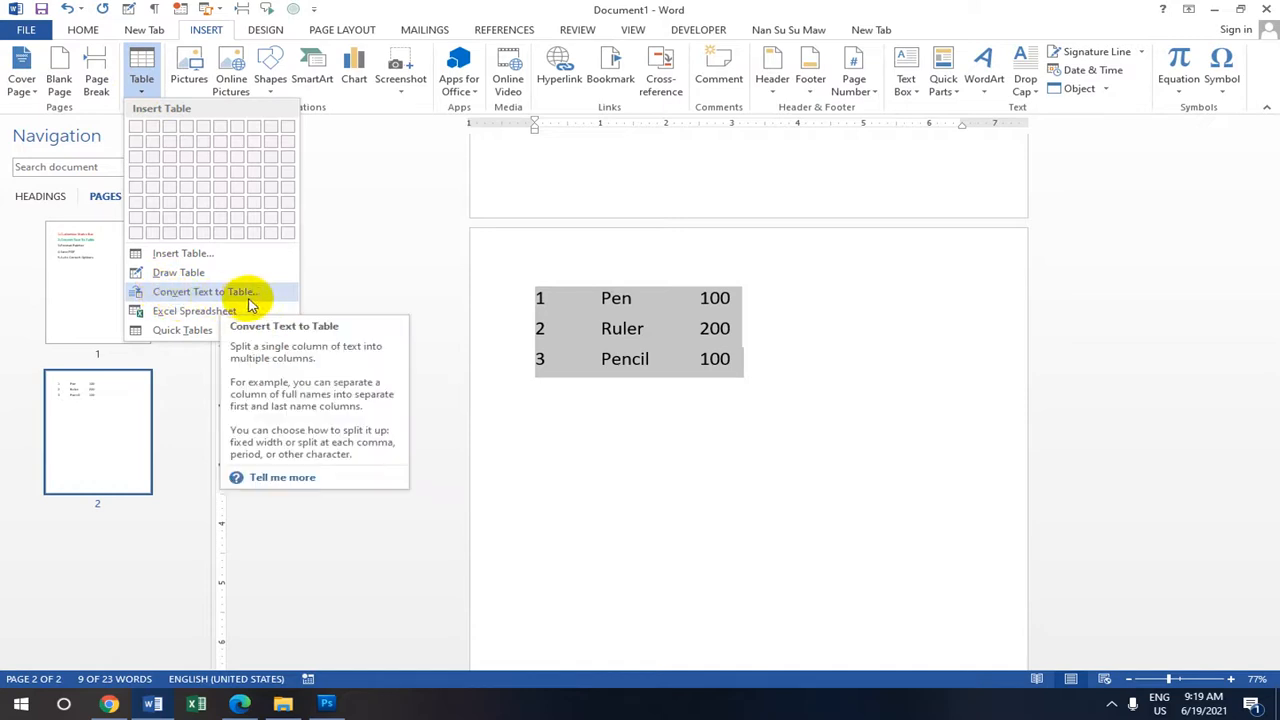
{"action": "left_click", "coordinate": [157, 256]}
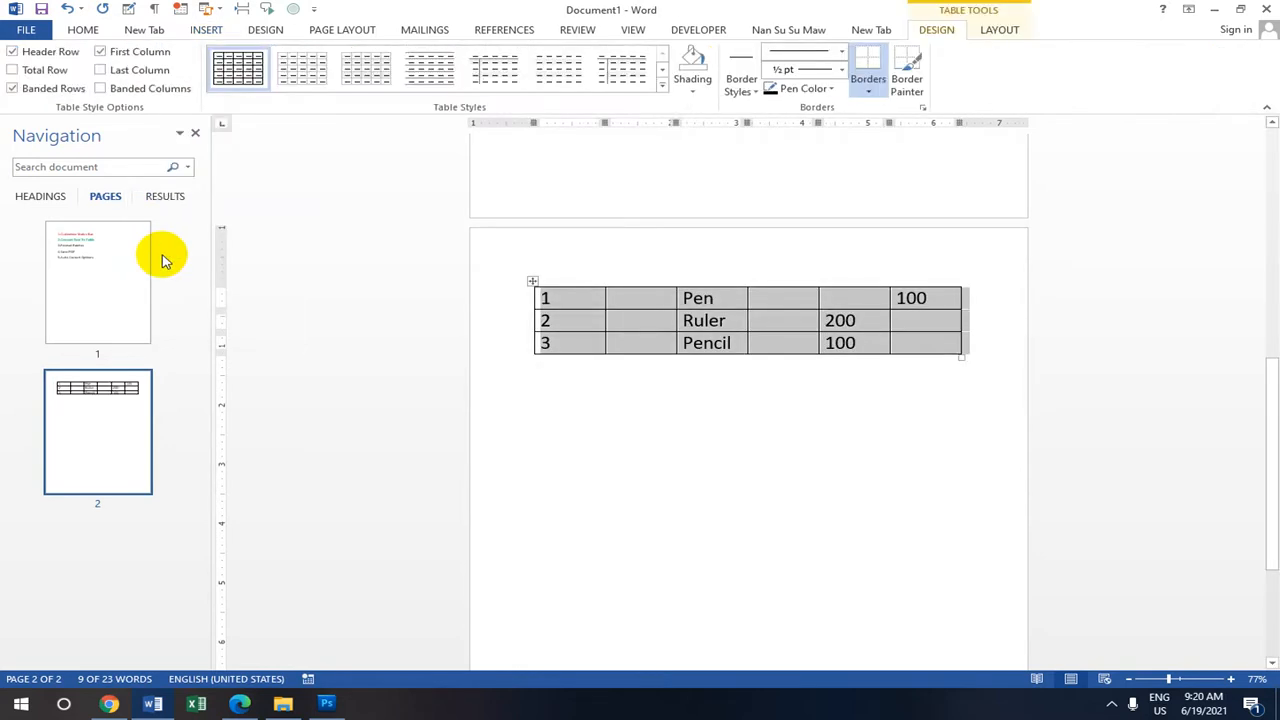
{"action": "key", "text": "ctrl+z"}
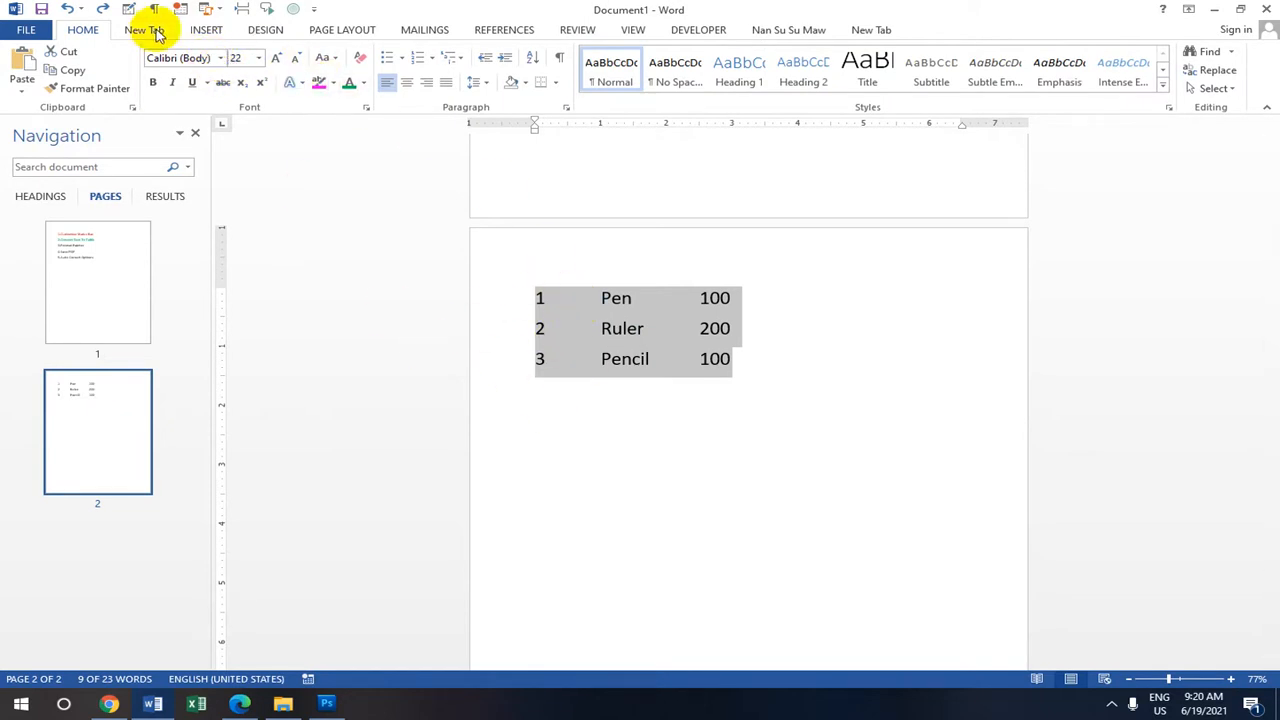
Convert the selected item rows with Convert Text to Table, using AutoFit to contents and separating text at commas
{"action": "left_click", "coordinate": [203, 29]}
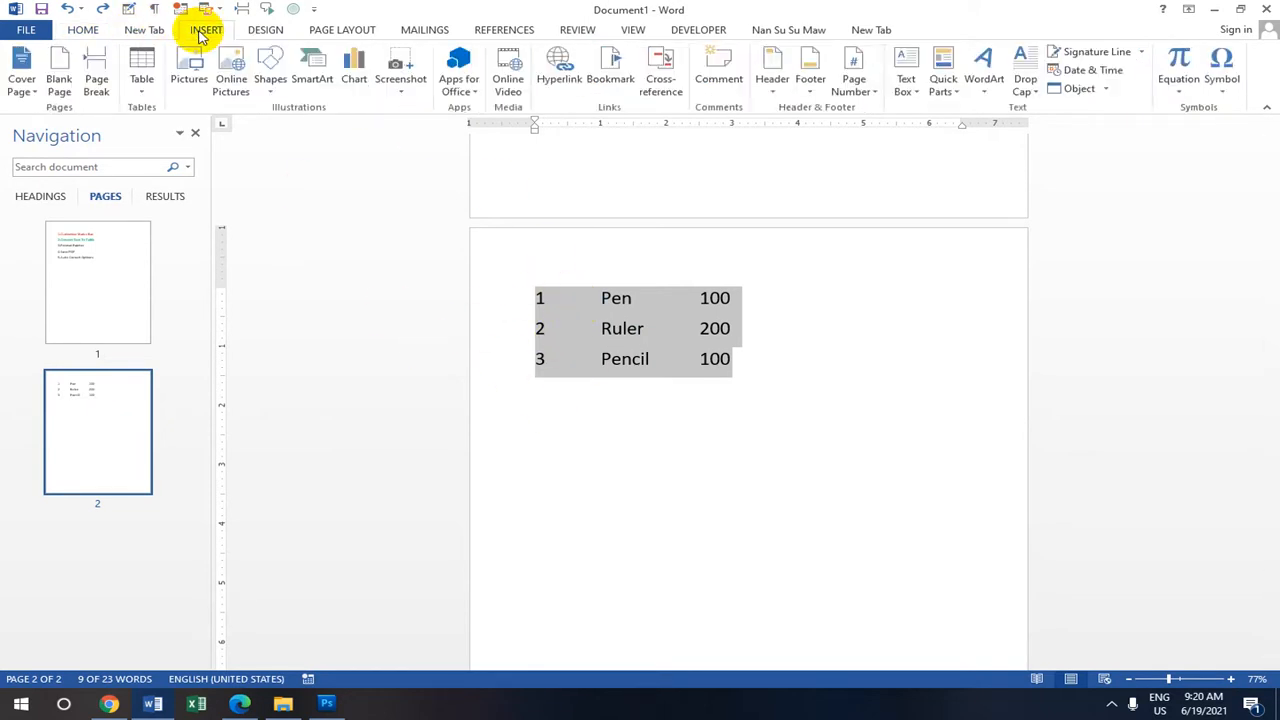
{"action": "left_click", "coordinate": [140, 88]}
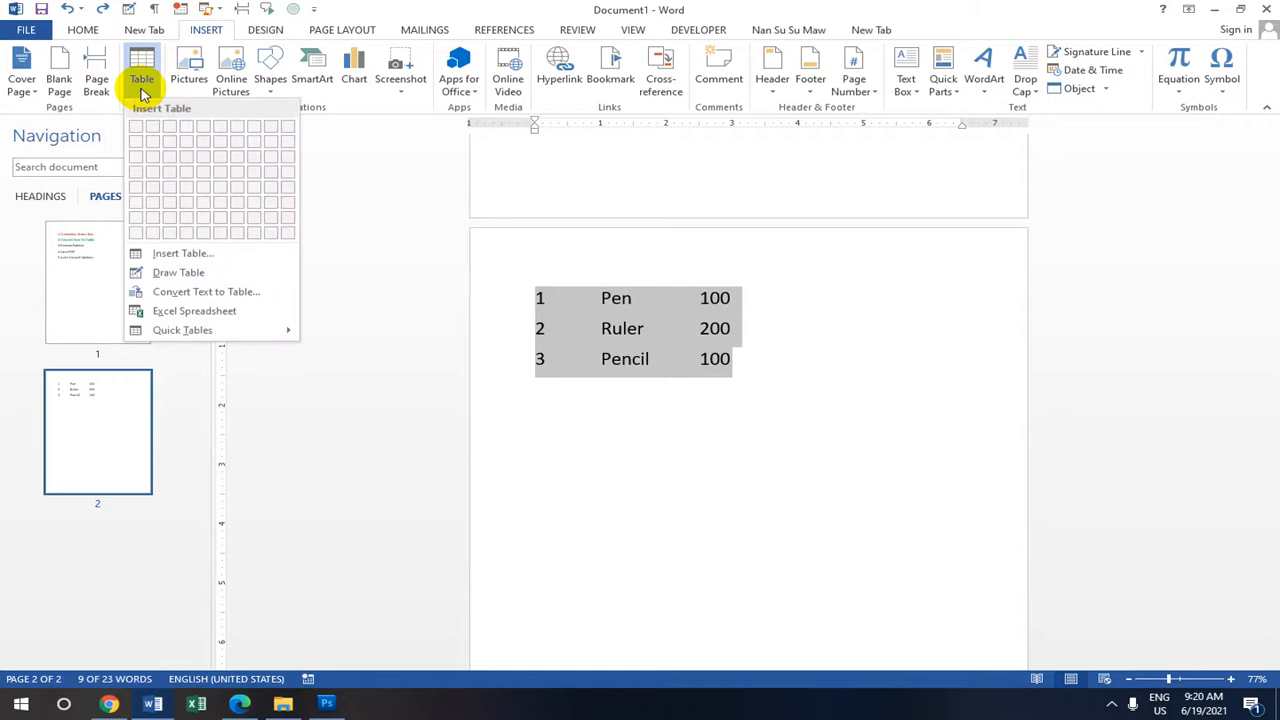
{"action": "left_click", "coordinate": [185, 292]}
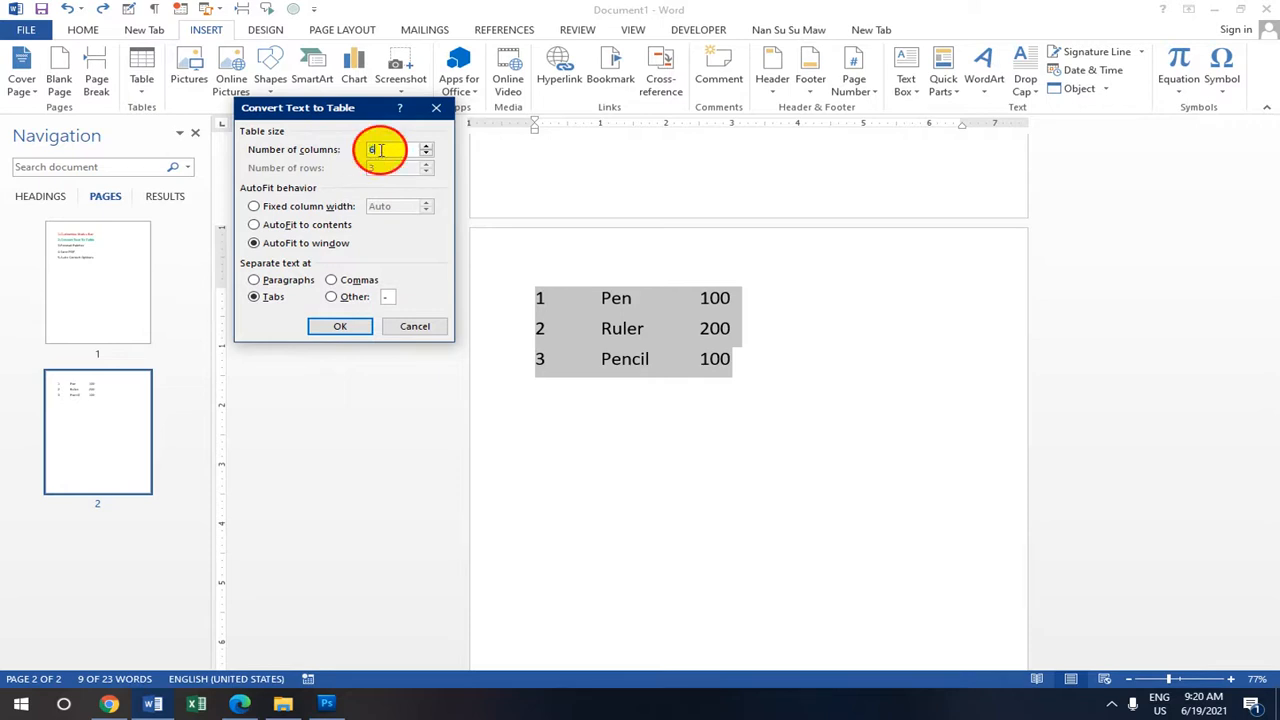
{"action": "double_click", "coordinate": [380, 150]}
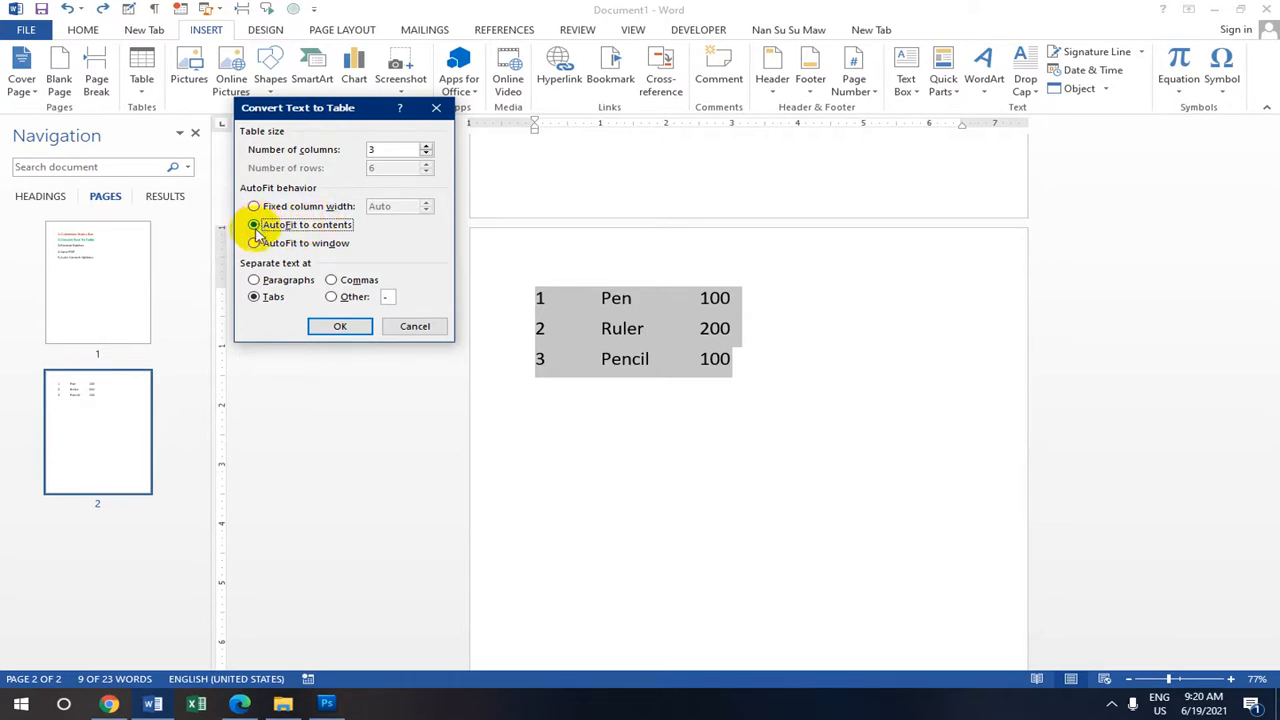
{"action": "left_click", "coordinate": [256, 281]}
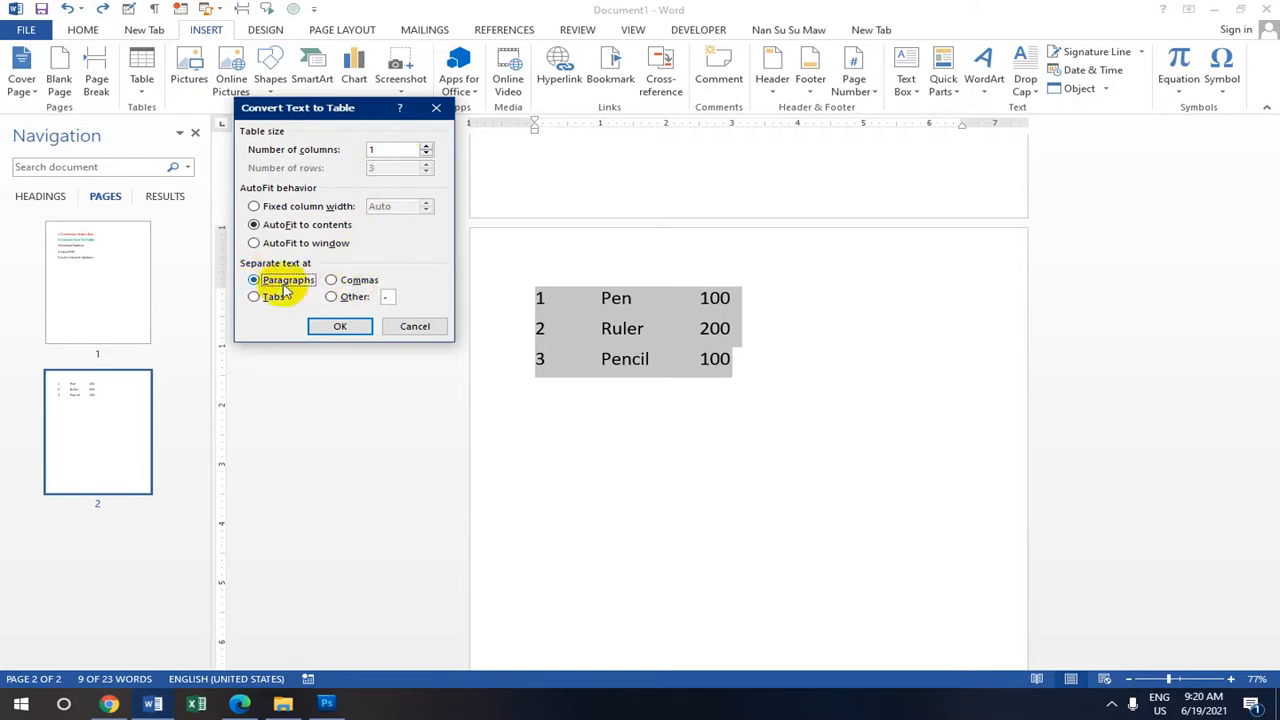
{"action": "left_click", "coordinate": [335, 280]}
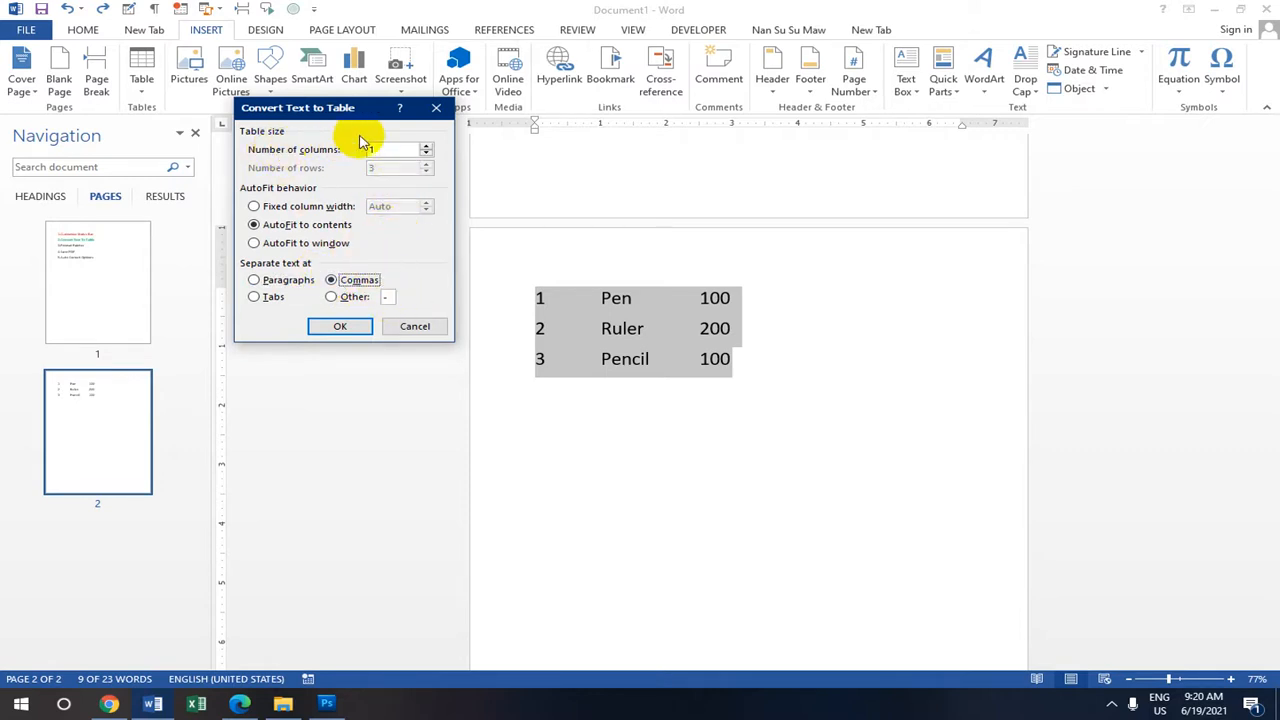
{"action": "left_click", "coordinate": [340, 326]}
{"action": "scroll", "coordinate": [680, 325], "scroll_direction": "down", "scroll_amount": 1}
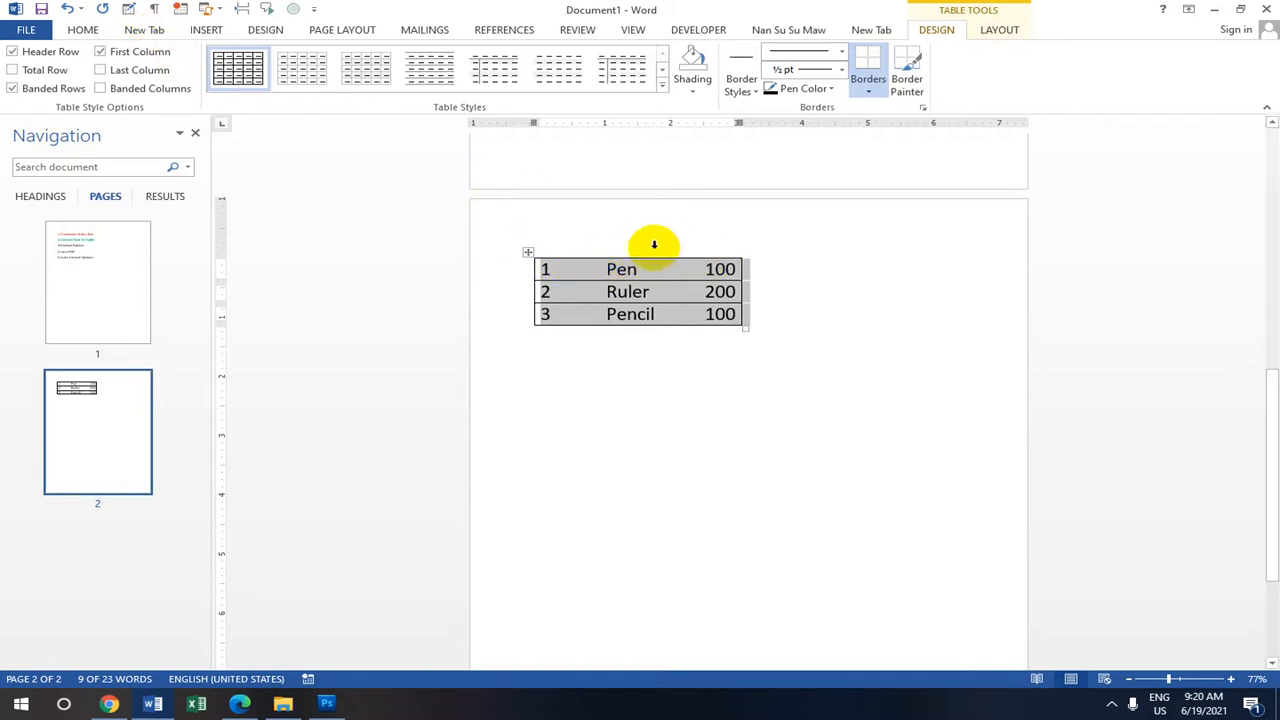
Convert the selected item table again with Convert Text to Table, using one column, AutoFit to contents, and separation at paragraphs
{"action": "left_click", "coordinate": [208, 29]}
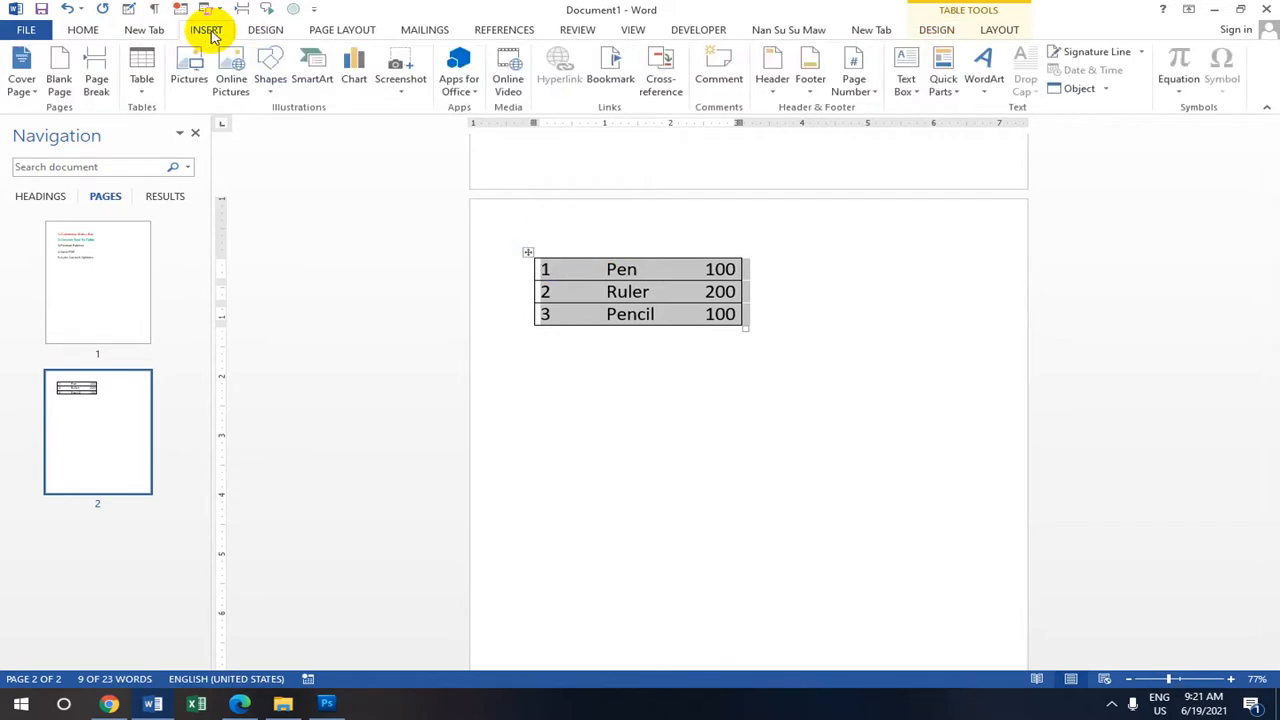
{"action": "left_click", "coordinate": [140, 88]}
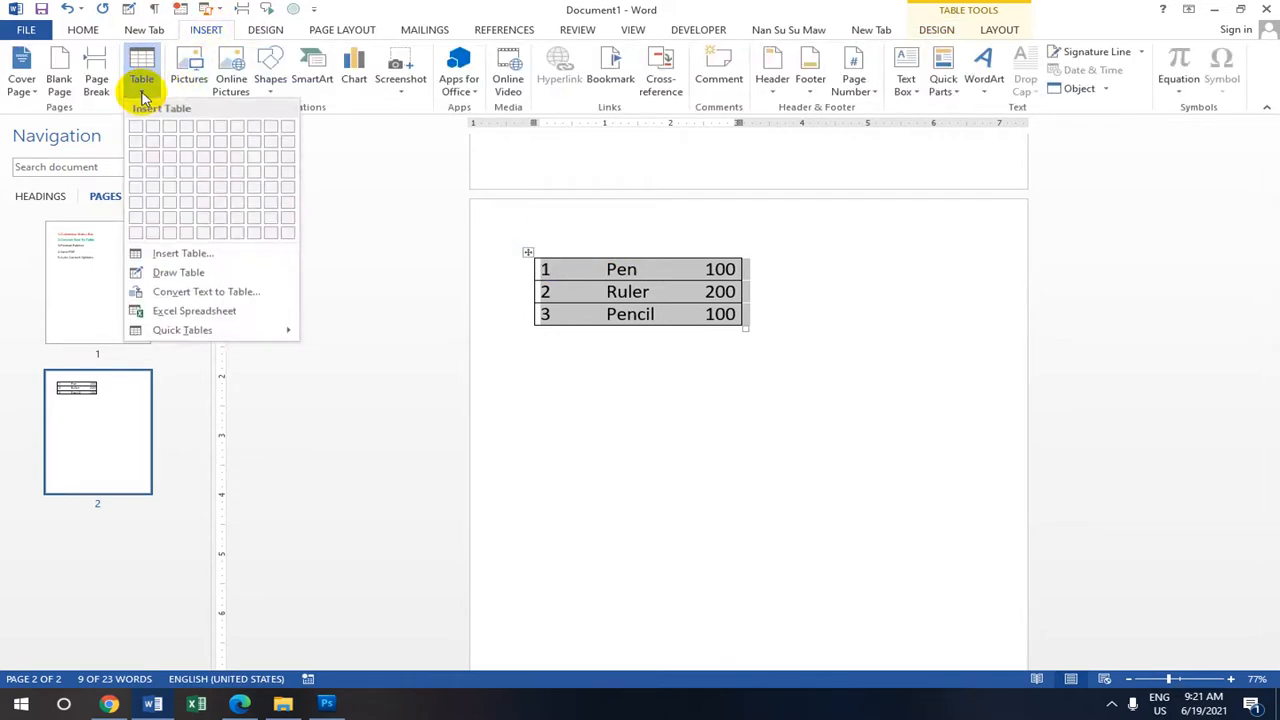
{"action": "left_click", "coordinate": [225, 291]}
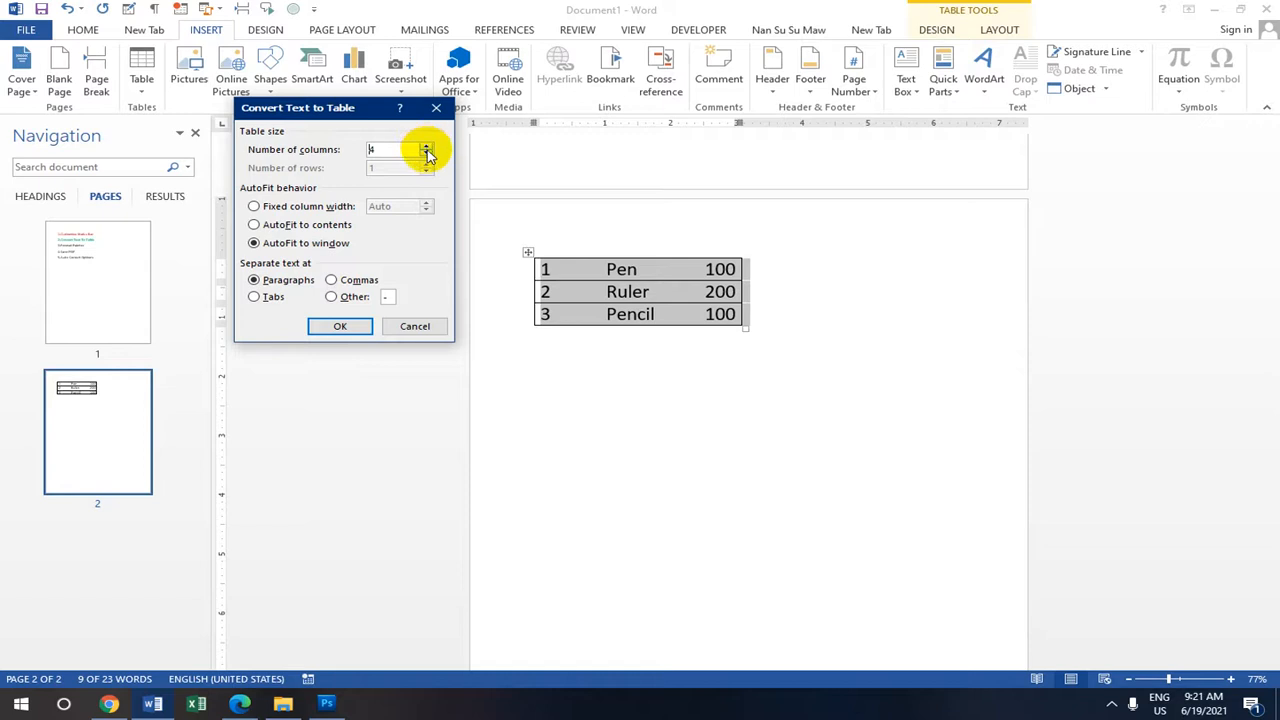
{"action": "left_click", "coordinate": [254, 206]}
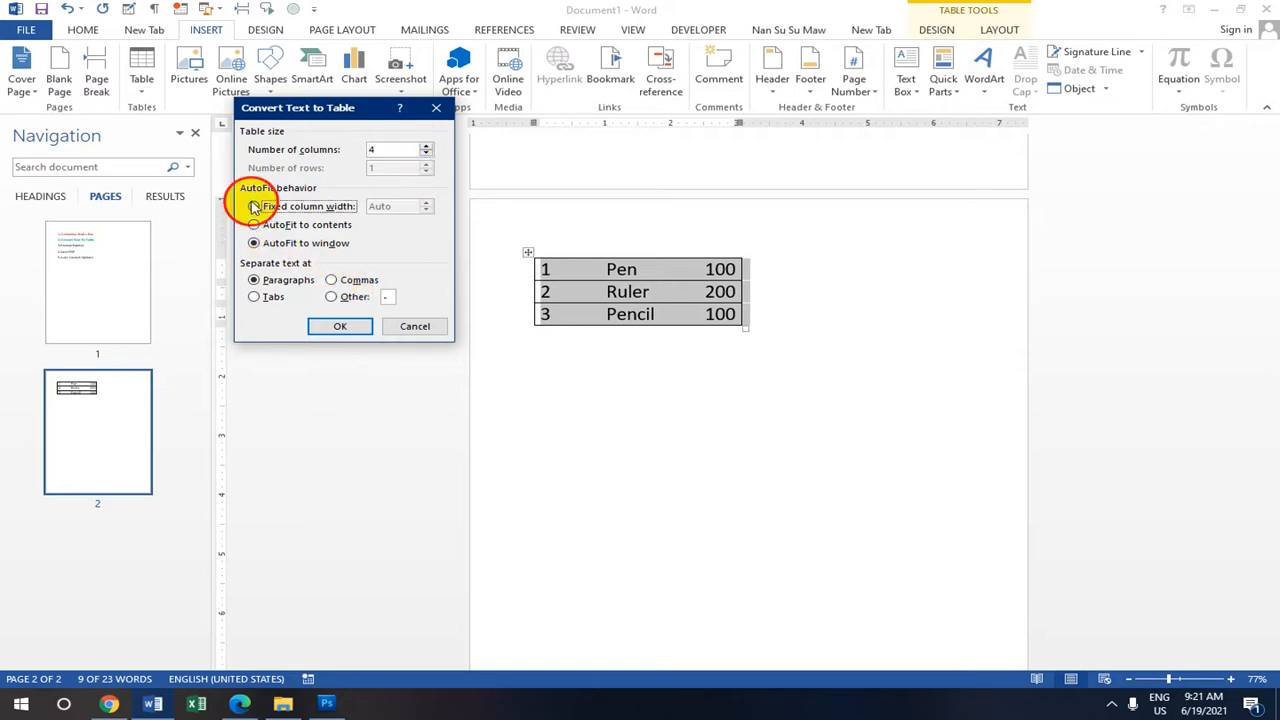
{"action": "left_click", "coordinate": [255, 225]}
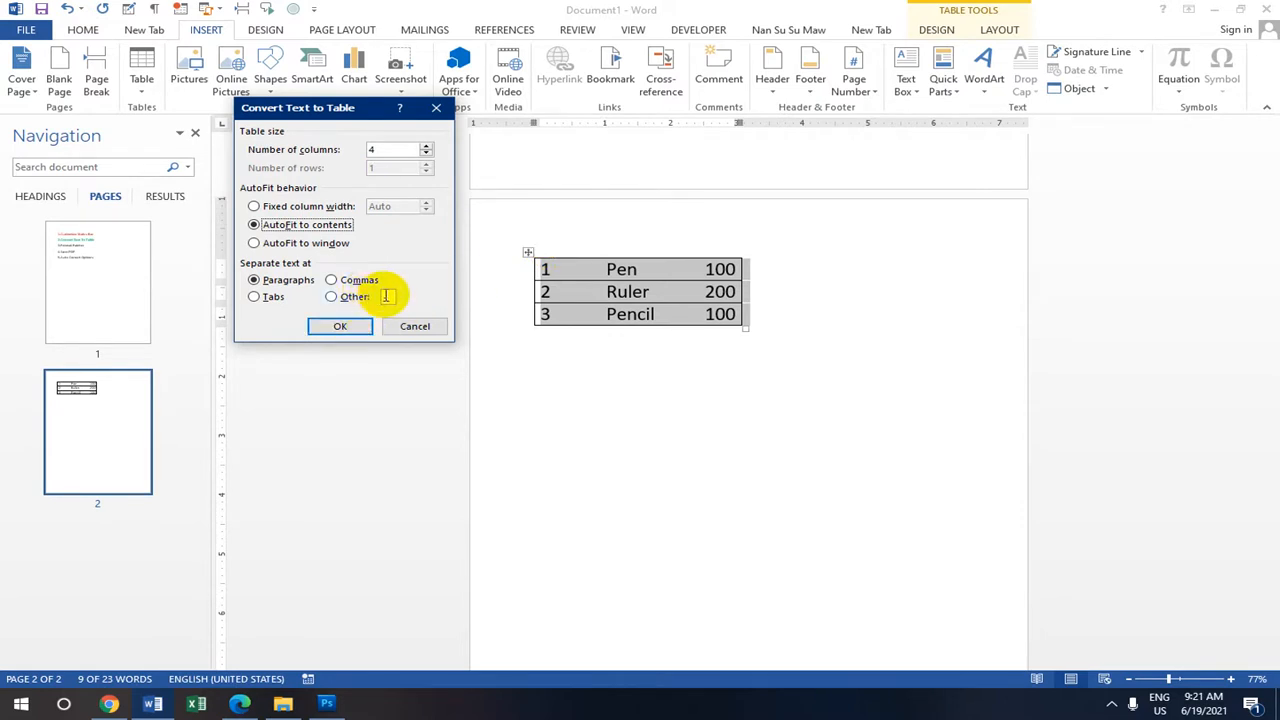
{"action": "left_click", "coordinate": [256, 298]}
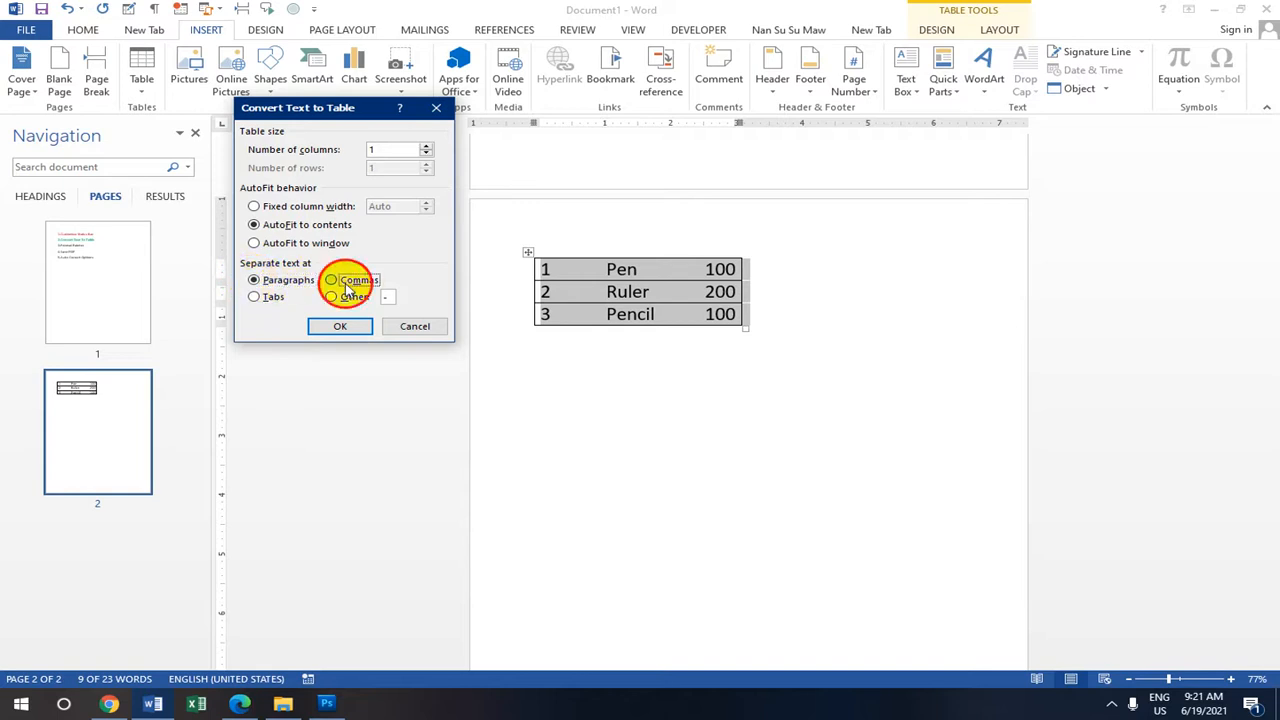
{"action": "left_click", "coordinate": [255, 281]}
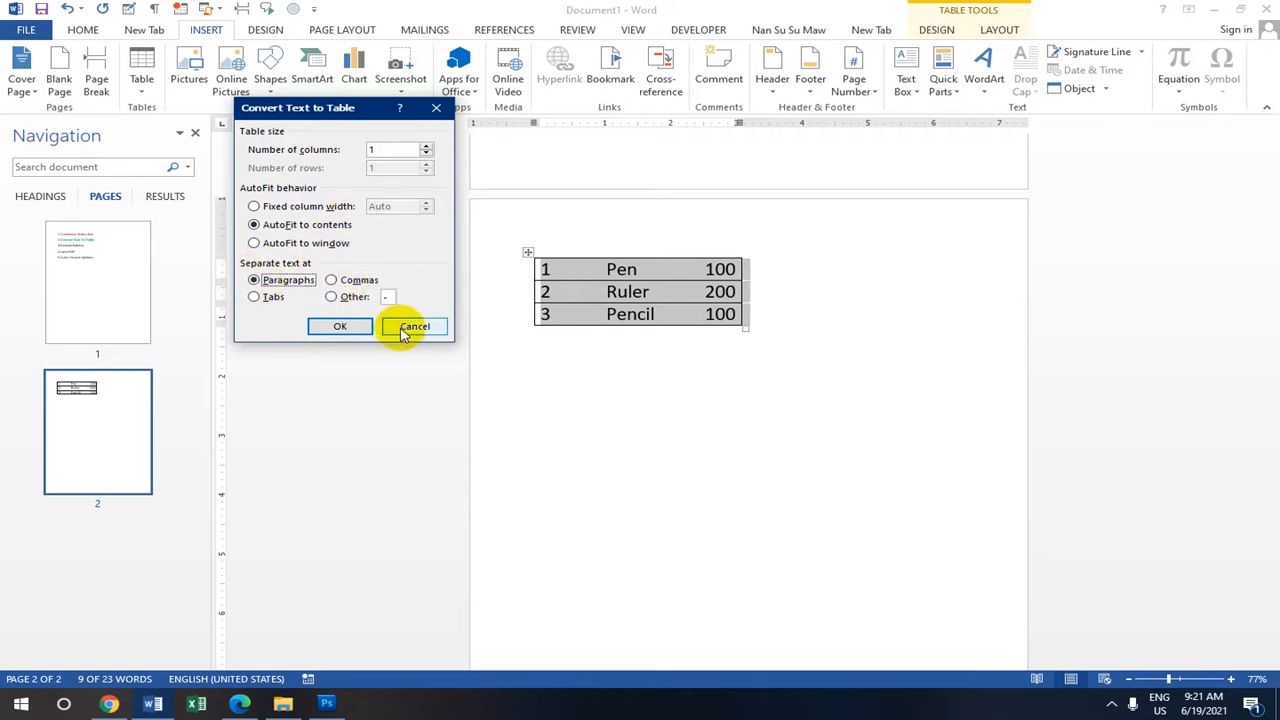
{"action": "left_click", "coordinate": [320, 325]}
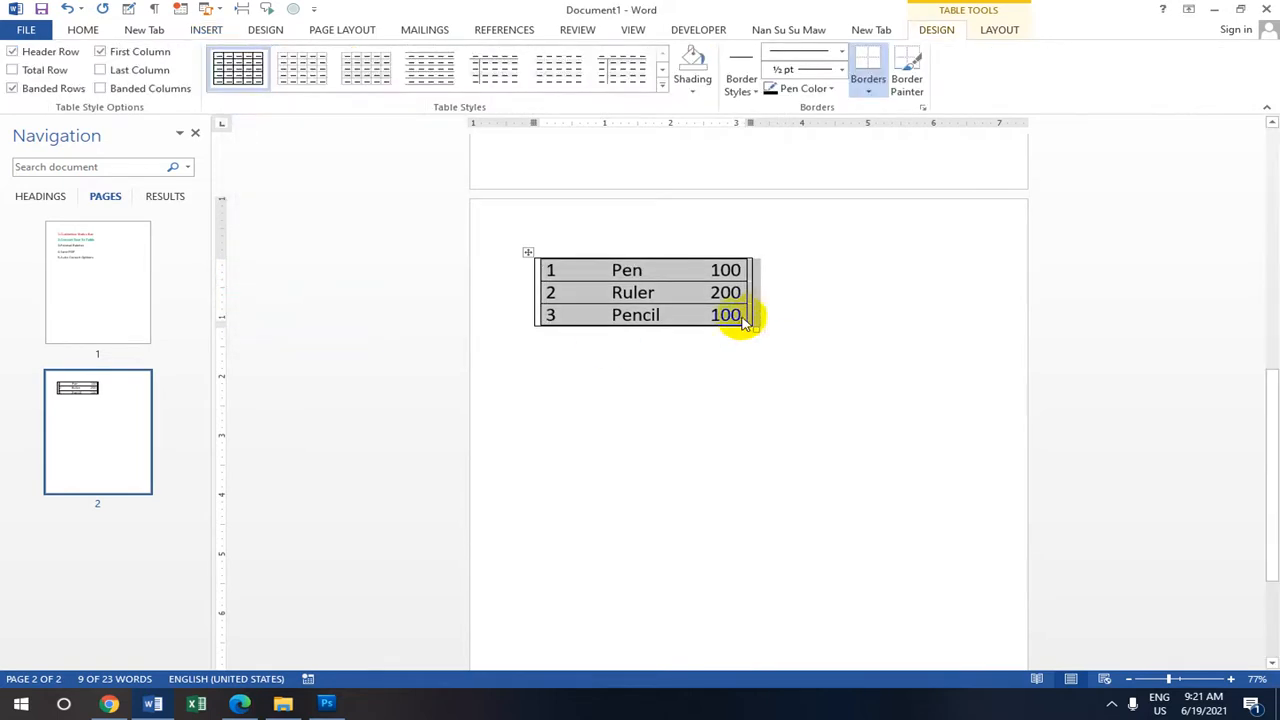
{"action": "scroll", "coordinate": [736, 314], "scroll_direction": "up", "scroll_amount": 1}
{"action": "scroll", "coordinate": [736, 314], "scroll_direction": "down", "scroll_amount": 1}
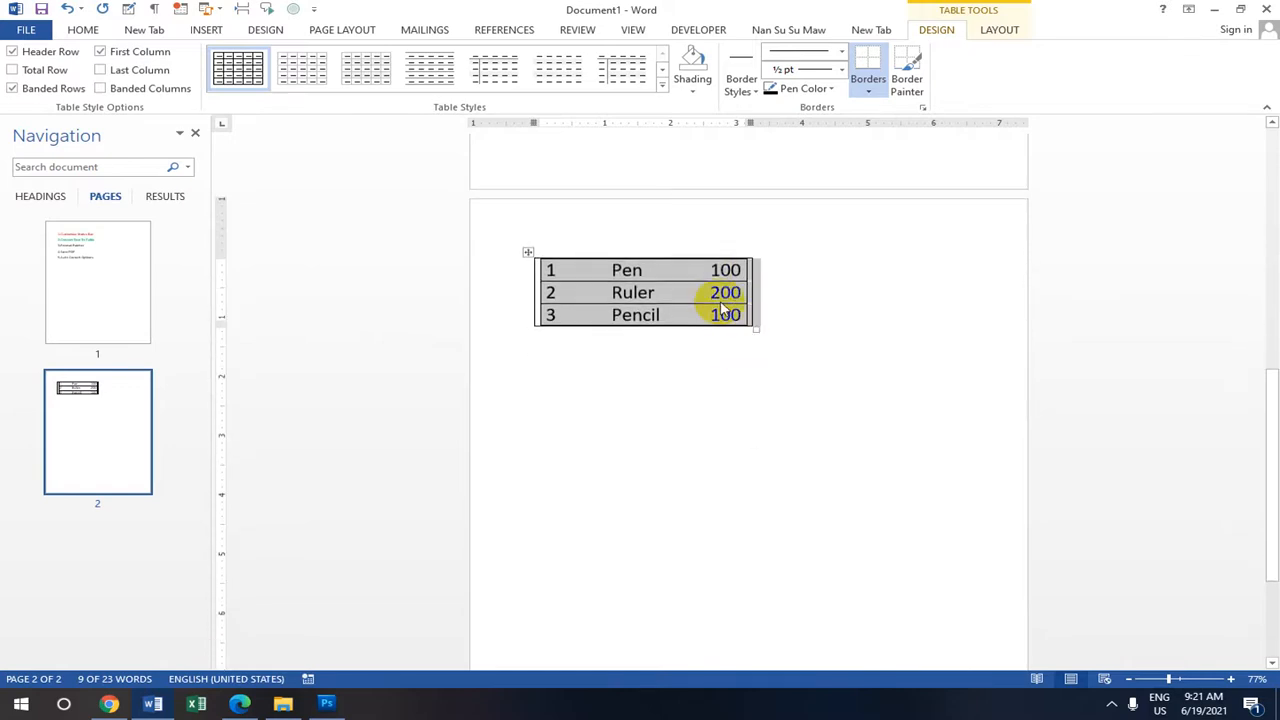
Undo the table conversions to restore the plain item rows and clear the text selection
{"action": "key", "text": "ctrl+z"}
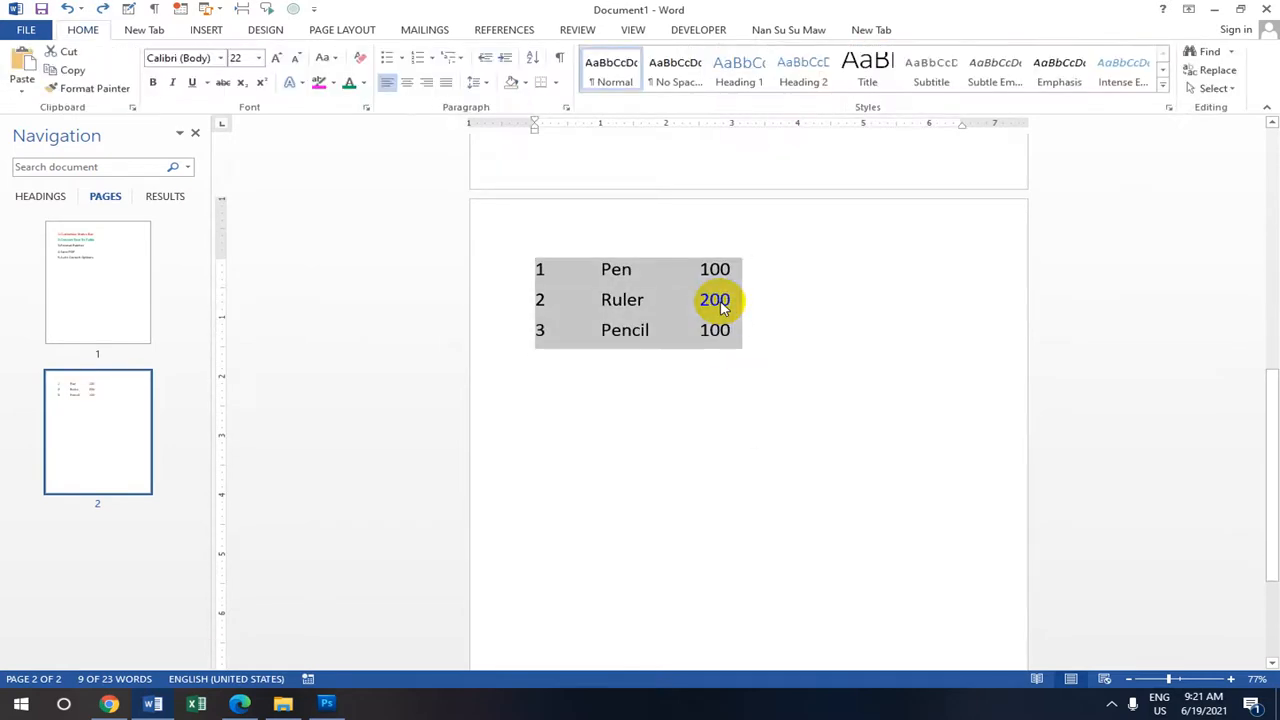
{"action": "left_click", "coordinate": [506, 217]}
{"action": "left_click", "coordinate": [801, 283]}
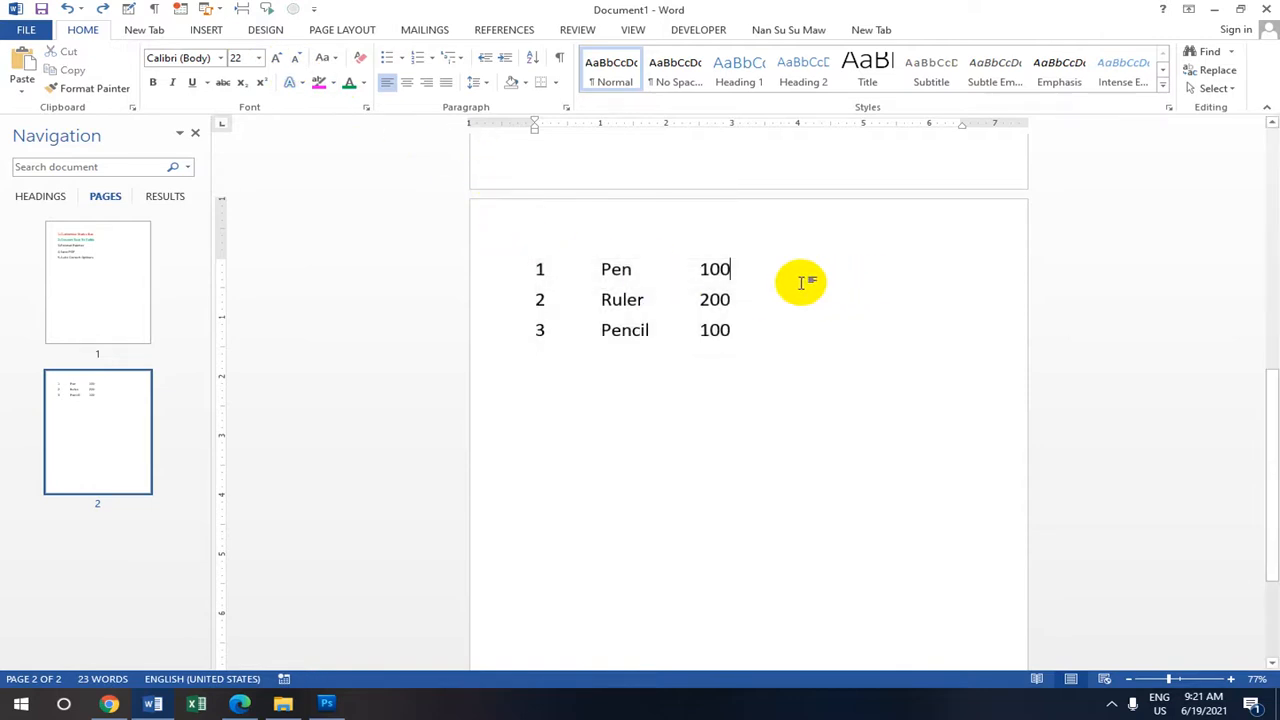
Examine the availability of Convert Text to Table with no text selected, and close the table options
{"action": "left_click", "coordinate": [204, 29]}
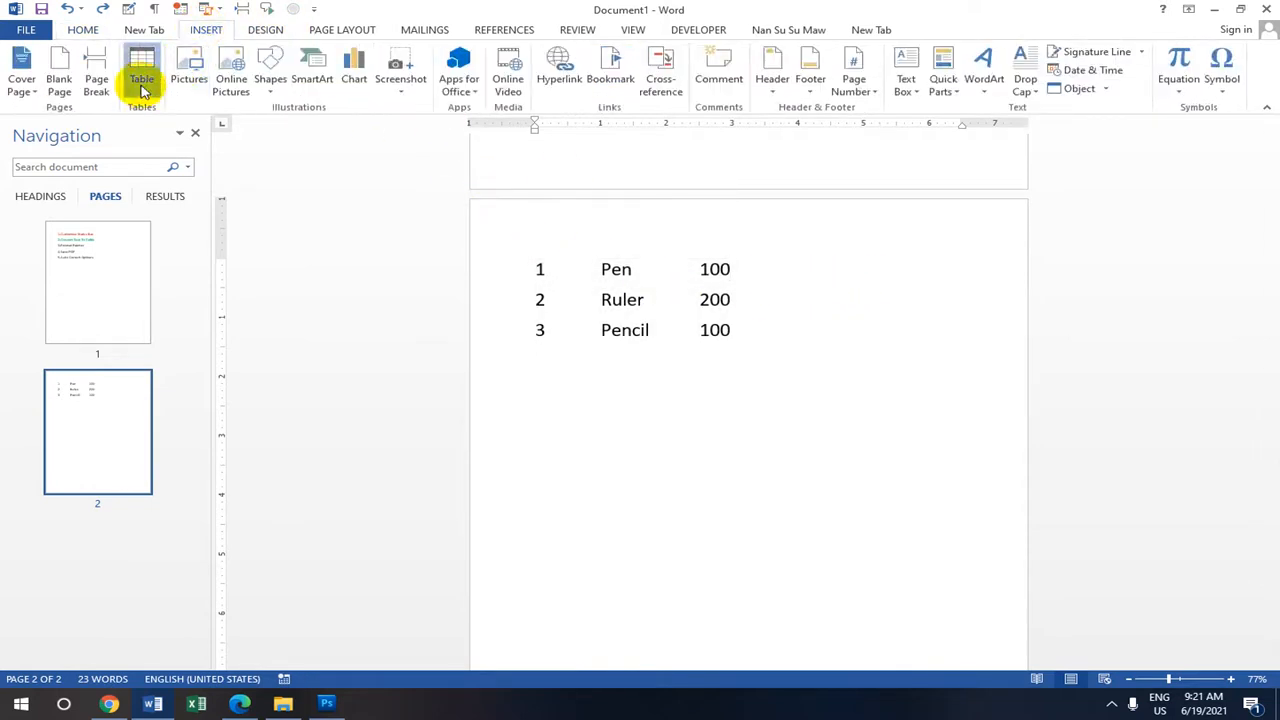
{"action": "left_click", "coordinate": [143, 91]}
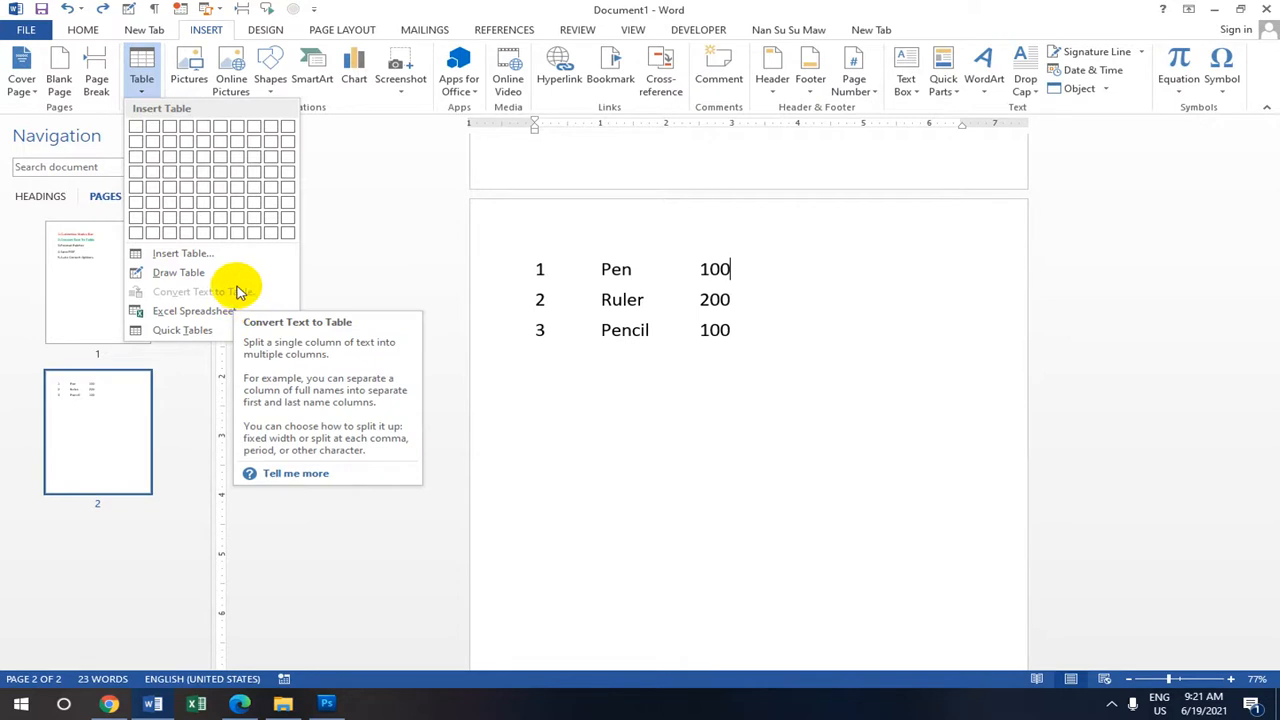
{"action": "left_click", "coordinate": [551, 330]}
Convert the three item rows to a six-column table with Convert Text to Table, using AutoFit to contents and separating text at tabs
{"action": "mouse_move", "coordinate": [534, 254]}
{"action": "left_mouse_down"}
{"action": "mouse_move", "coordinate": [534, 323]}
{"action": "mouse_move", "coordinate": [568, 368]}
{"action": "mouse_move", "coordinate": [786, 363]}
{"action": "left_mouse_up"}
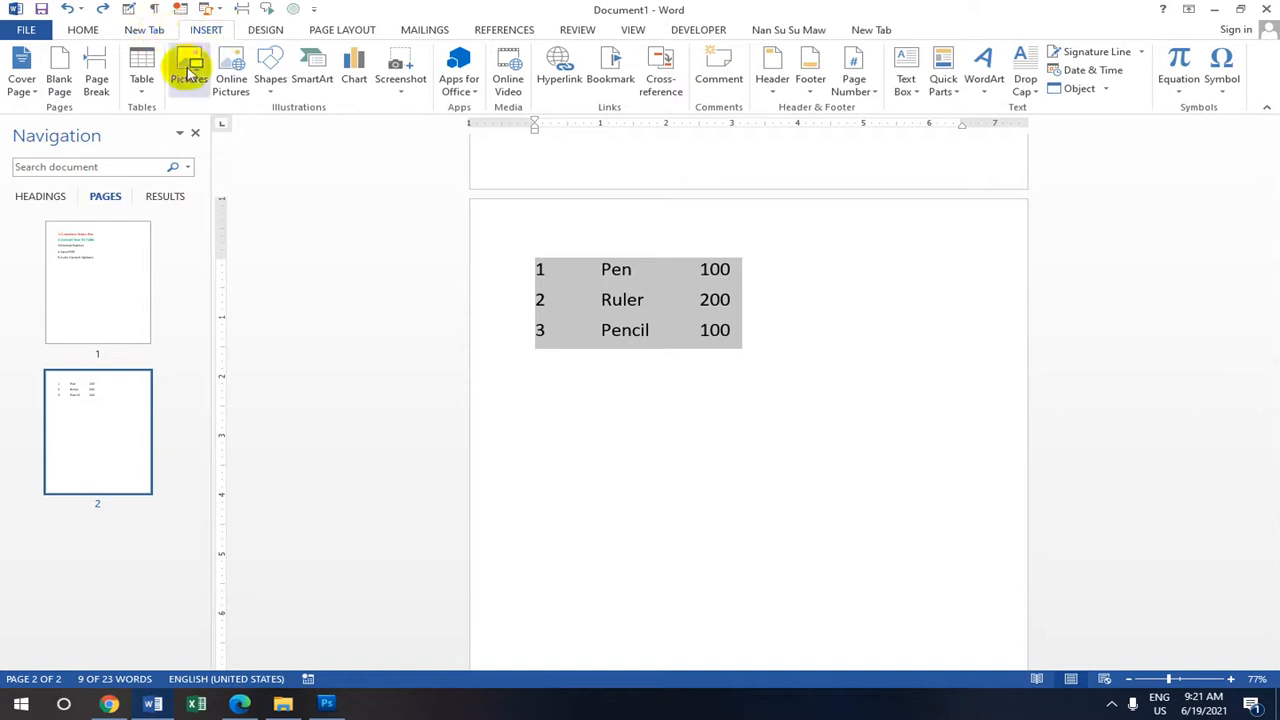
{"action": "left_click", "coordinate": [141, 84]}
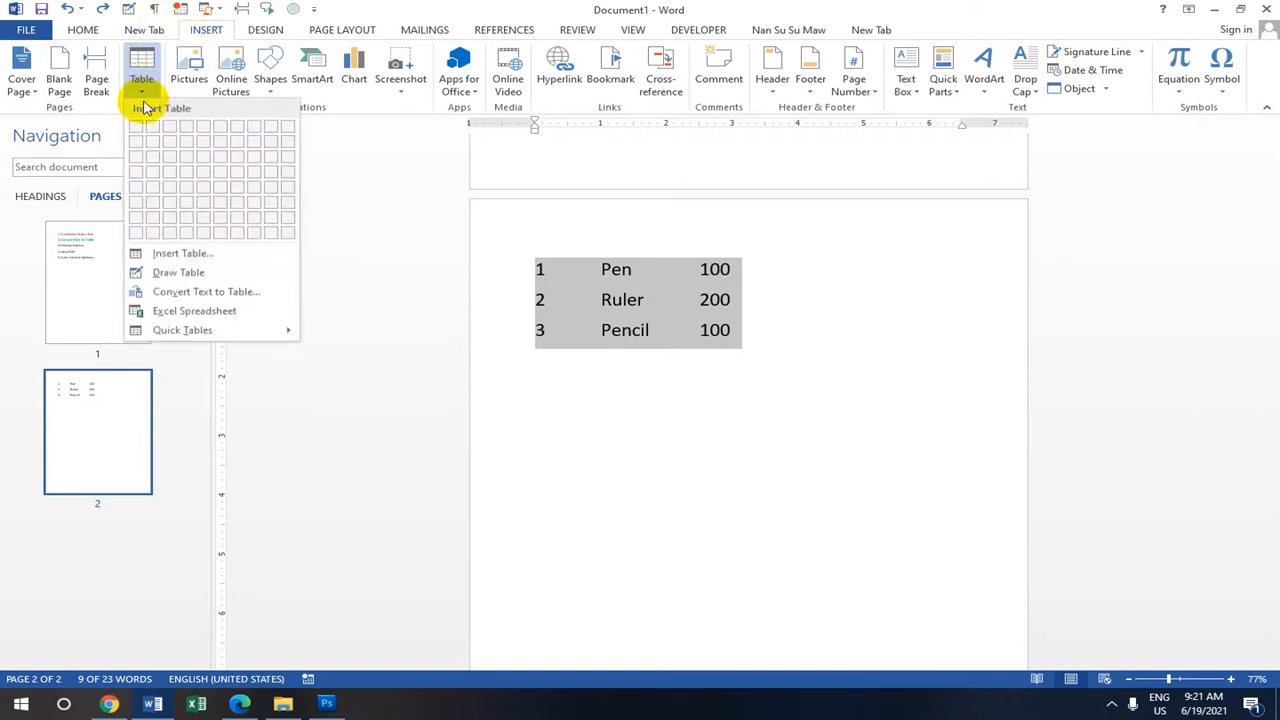
{"action": "left_click", "coordinate": [198, 291]}
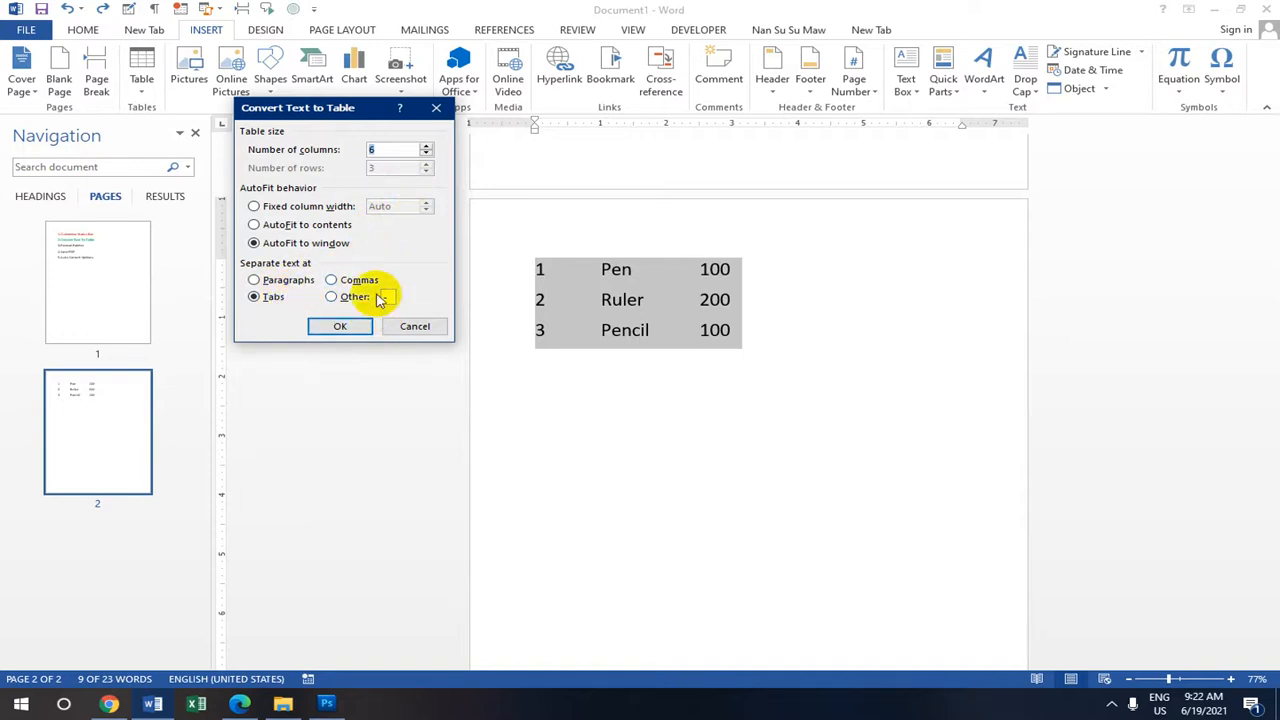
{"action": "left_click", "coordinate": [258, 206]}
{"action": "left_click", "coordinate": [248, 229]}
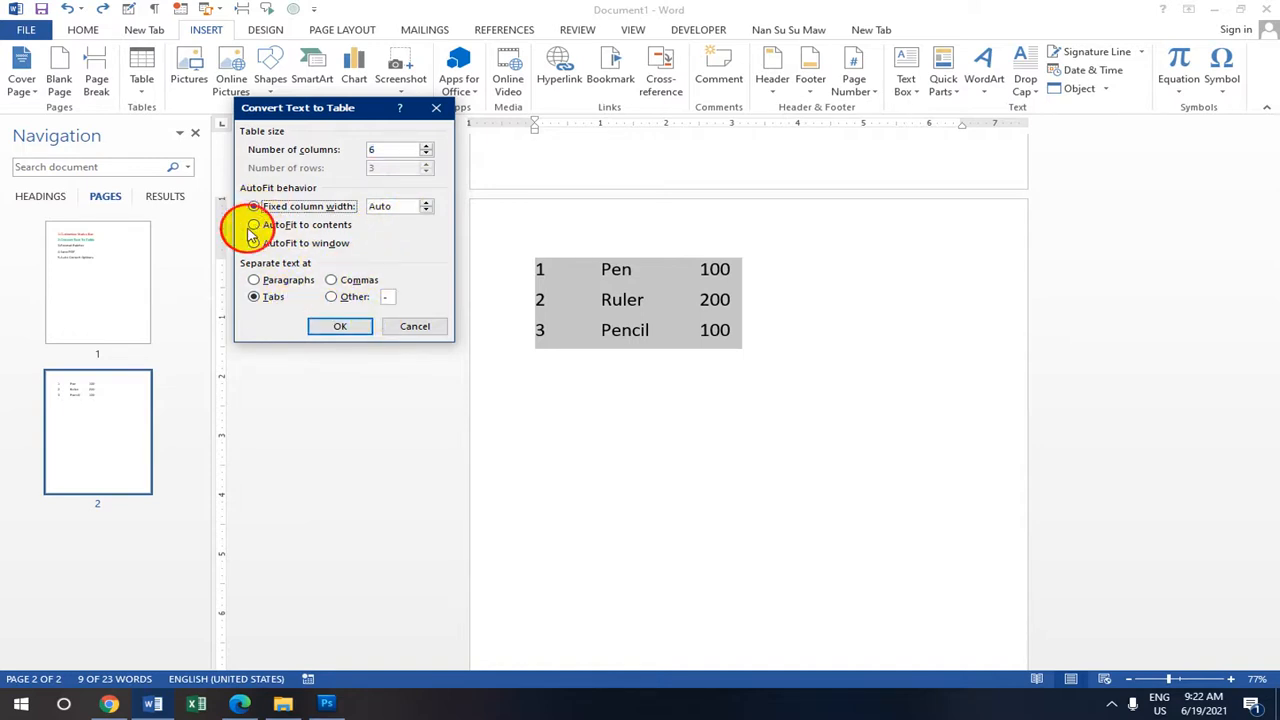
{"action": "left_click", "coordinate": [252, 228]}
{"action": "left_click", "coordinate": [255, 208]}
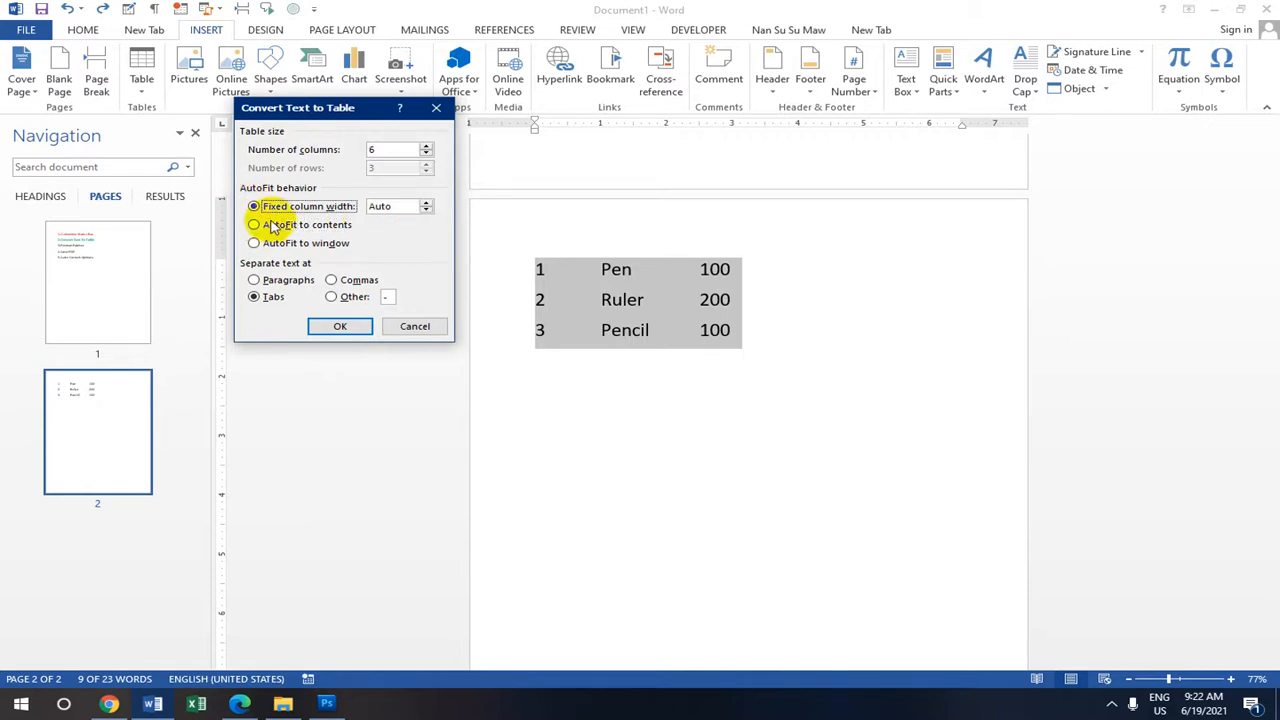
{"action": "left_click", "coordinate": [275, 228]}
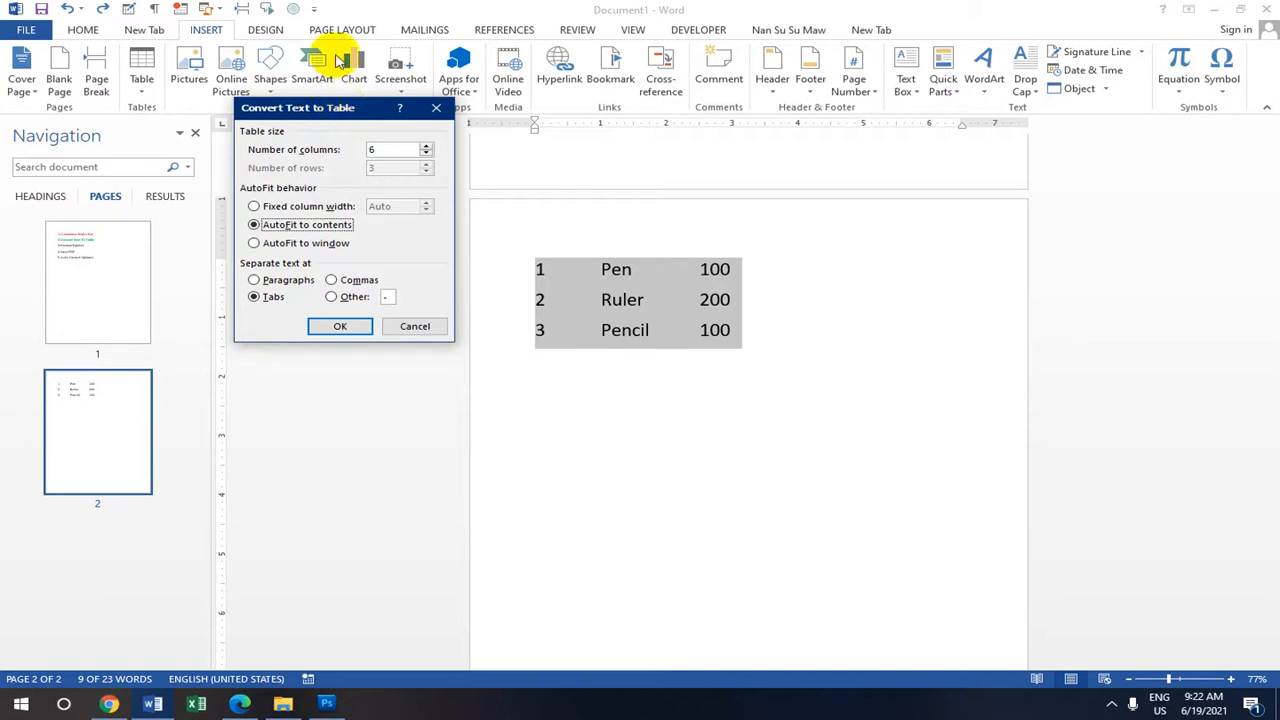
{"action": "left_click", "coordinate": [339, 326]}
{"action": "scroll", "coordinate": [580, 314], "scroll_direction": "down", "scroll_amount": 1}
{"action": "scroll", "coordinate": [651, 271], "scroll_direction": "up", "scroll_amount": 2}
{"action": "scroll", "coordinate": [600, 303], "scroll_direction": "down", "scroll_amount": 2}
{"action": "scroll", "coordinate": [594, 306], "scroll_direction": "up", "scroll_amount": 1}
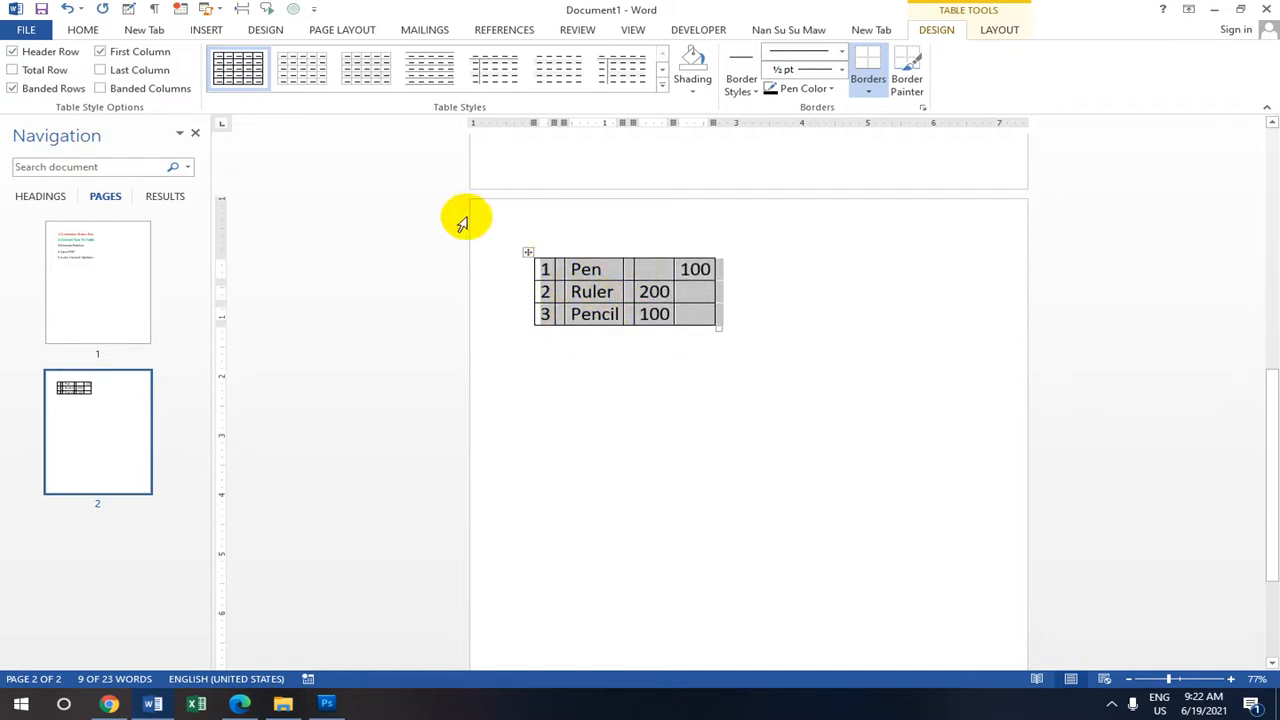
{"action": "scroll", "coordinate": [623, 266], "scroll_direction": "down", "scroll_amount": 1}
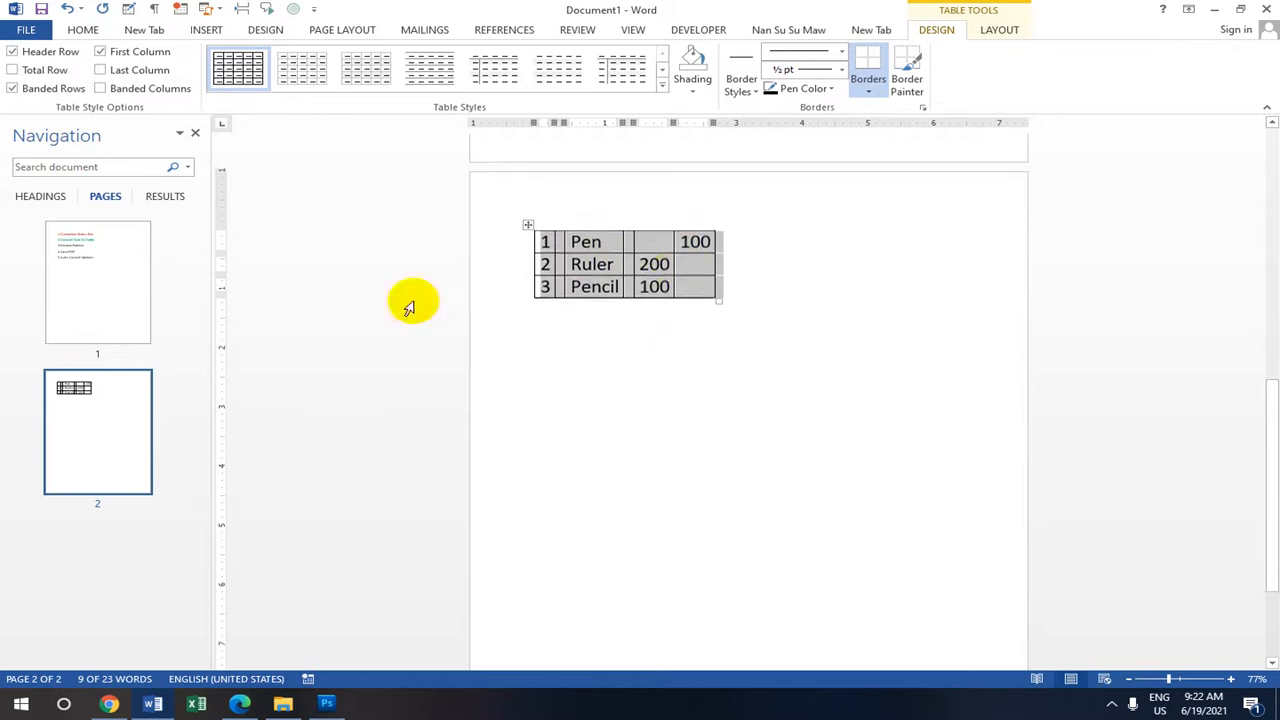
{"action": "left_click", "coordinate": [663, 343]}
Change the font color of the "3.Format Painter" line in the feature list to purple
{"action": "scroll", "coordinate": [640, 286], "scroll_direction": "up", "scroll_amount": 10}
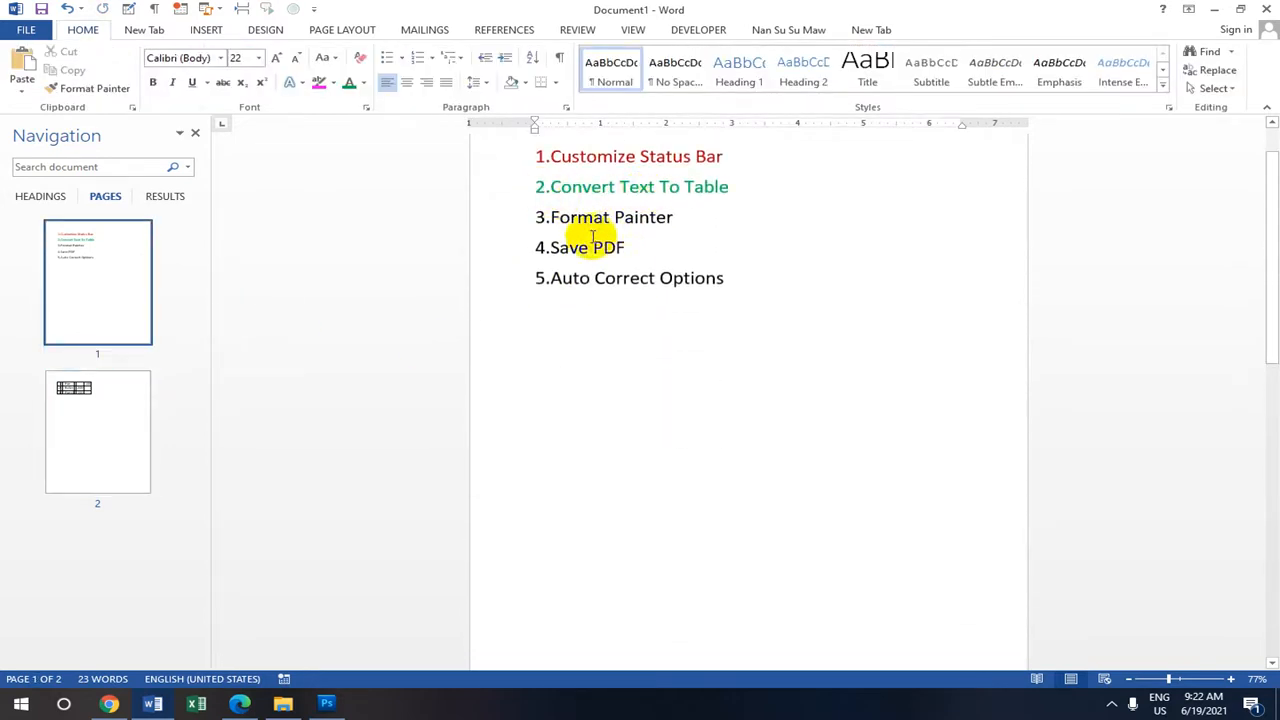
{"action": "left_click", "coordinate": [529, 217]}
{"action": "left_click_drag", "start_coordinate": [529, 217], "coordinate": [660, 217]}
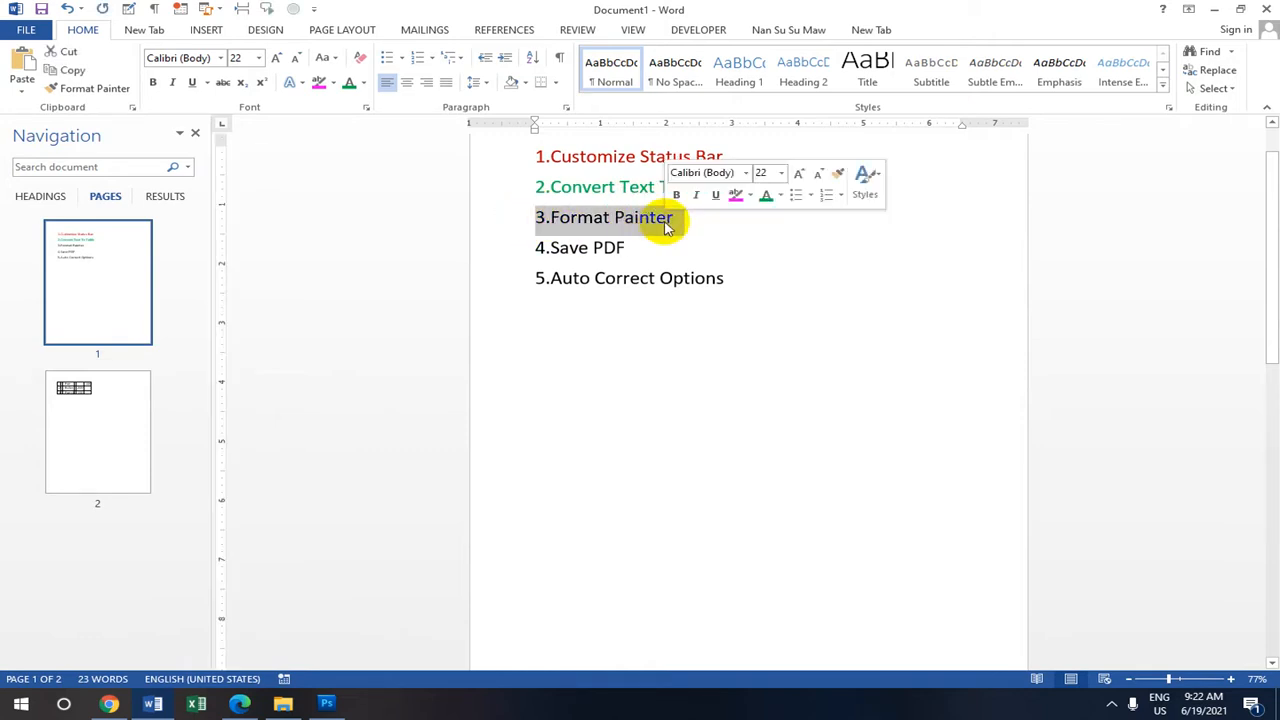
{"action": "left_click", "coordinate": [364, 85]}
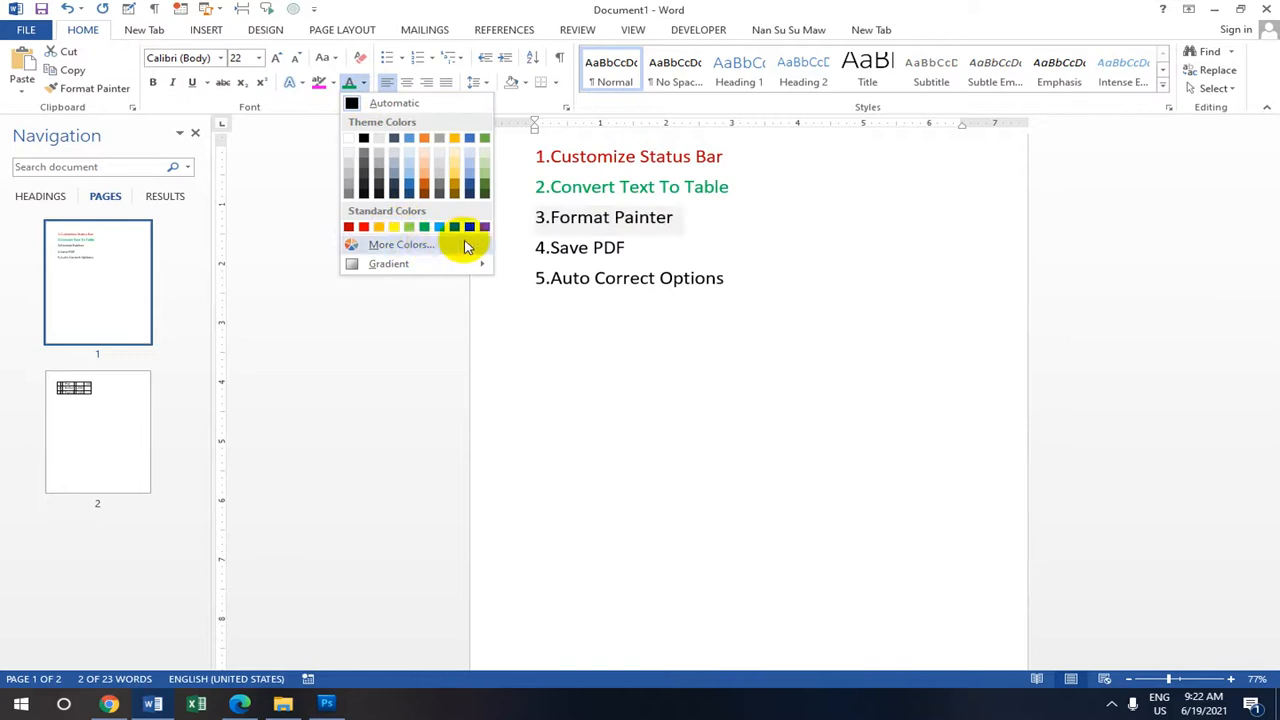
{"action": "left_click", "coordinate": [478, 228]}
Delete the converted item table from the second page
{"action": "scroll", "coordinate": [557, 314], "scroll_direction": "down", "scroll_amount": 10}
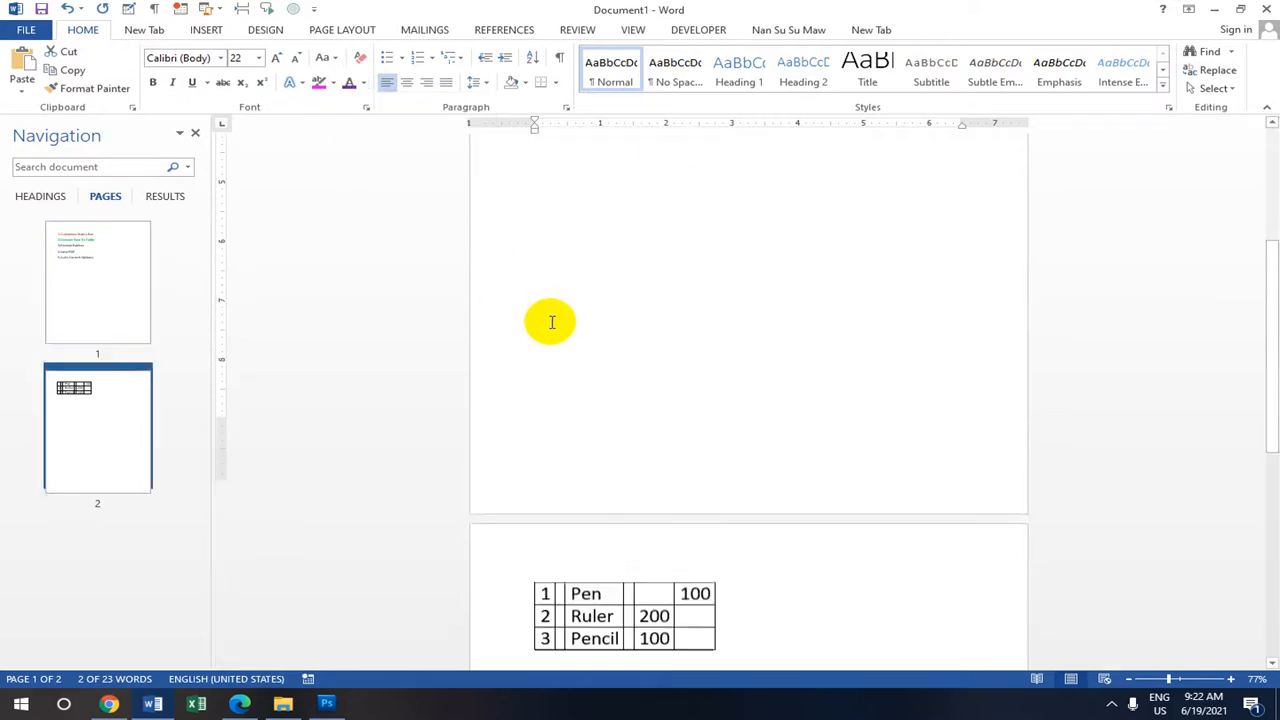
{"action": "left_click_drag", "start_coordinate": [563, 407], "coordinate": [549, 413]}
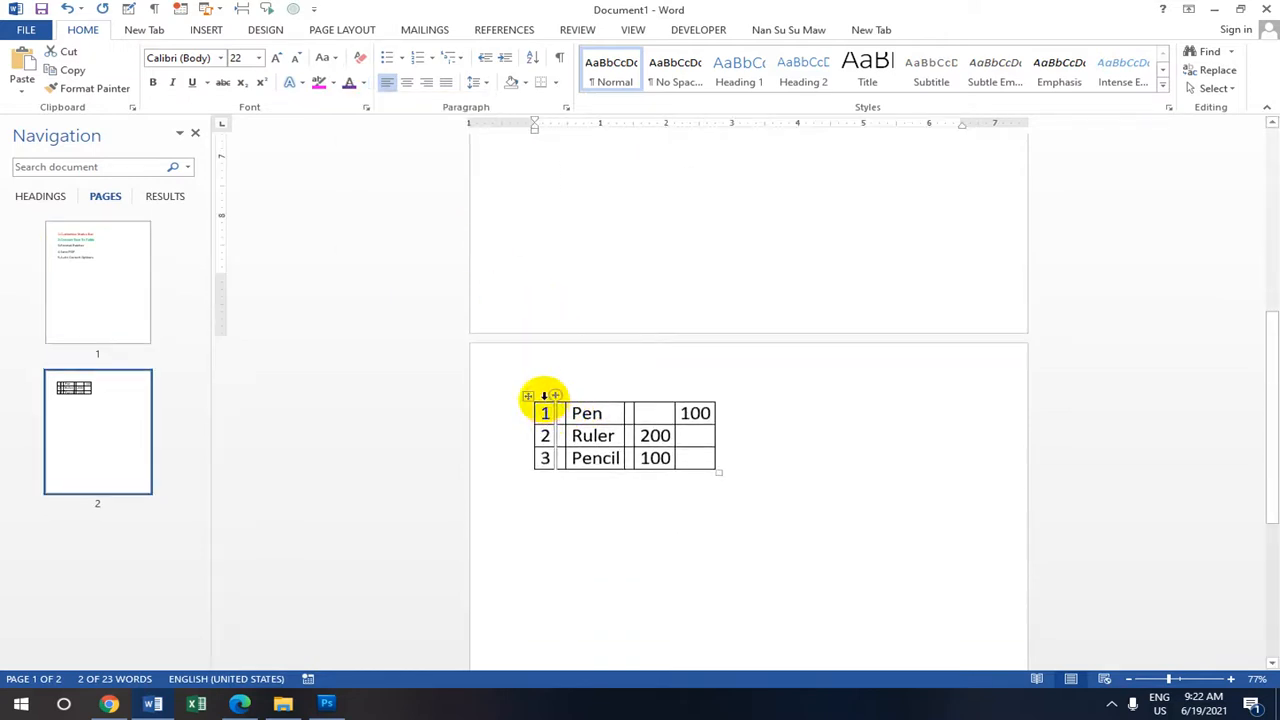
{"action": "left_click", "coordinate": [544, 396]}
{"action": "left_click_drag", "start_coordinate": [547, 412], "coordinate": [678, 470]}
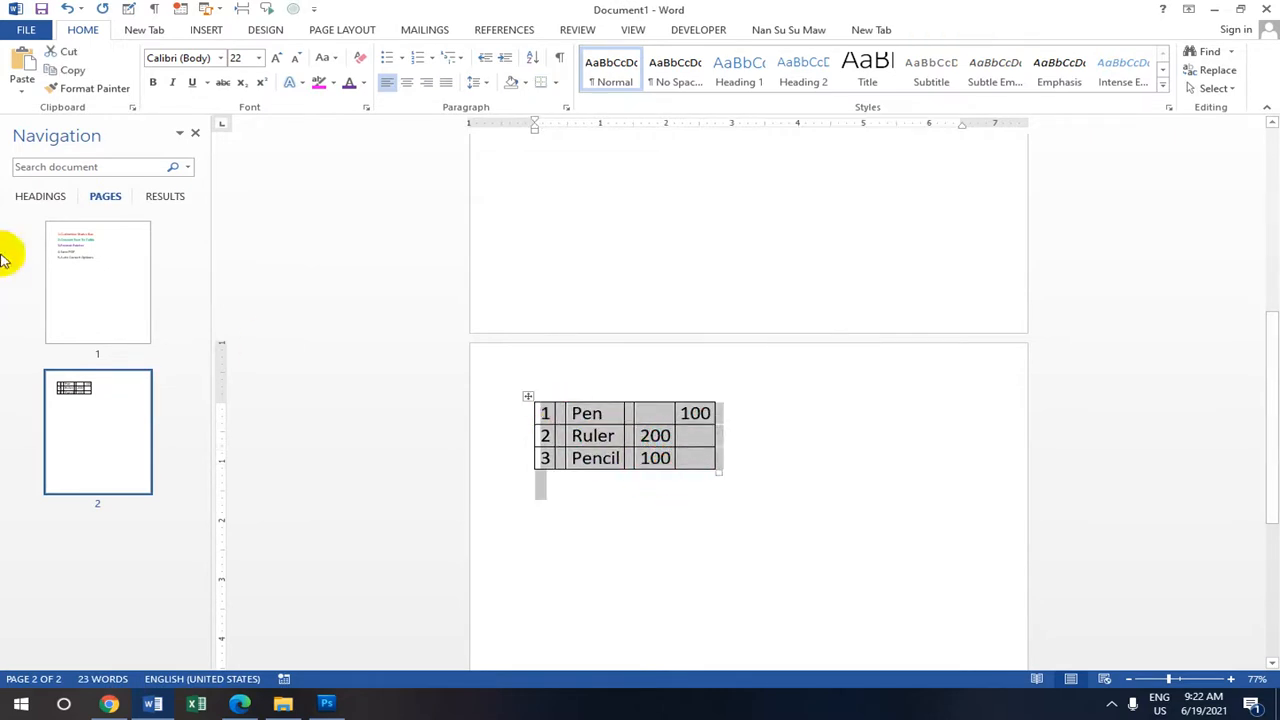
{"action": "key", "text": "Delete"}
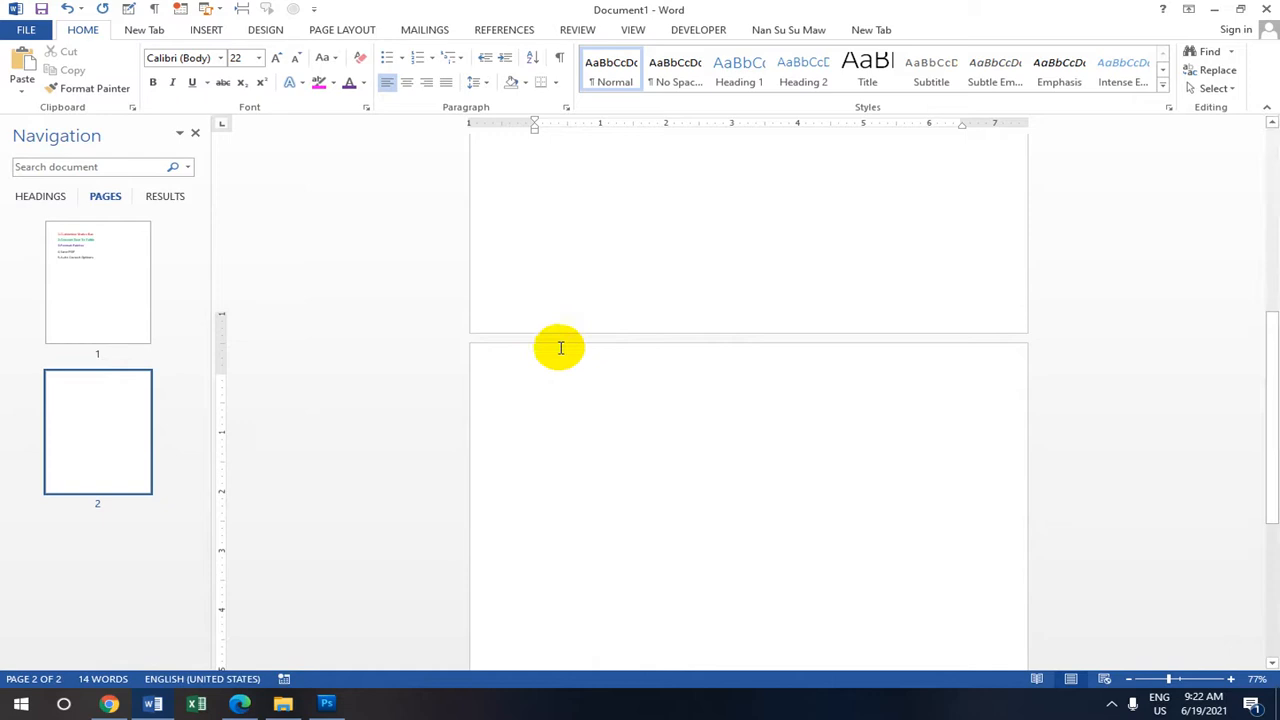
Generate sample paragraphs on the empty second page by entering =Rand(6,3), and look through them
{"action": "scroll", "coordinate": [578, 340], "scroll_direction": "down", "scroll_amount": 3}
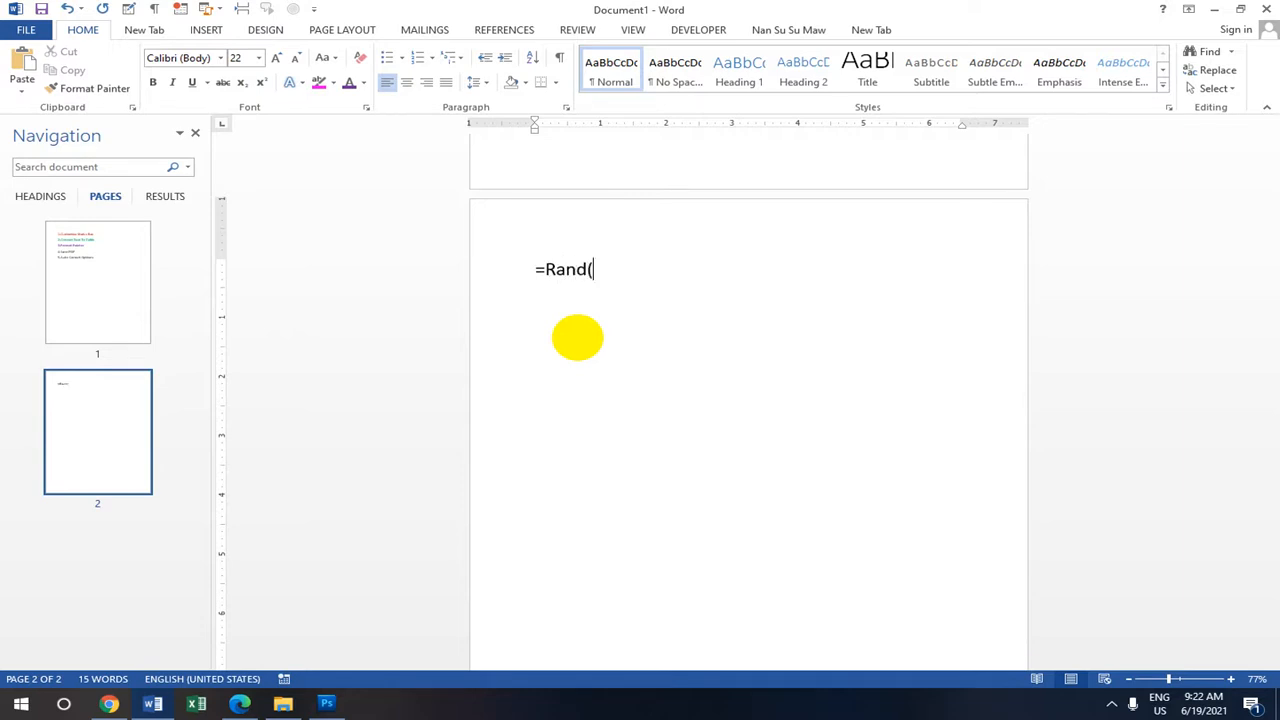
{"action": "type", "text": "6"}
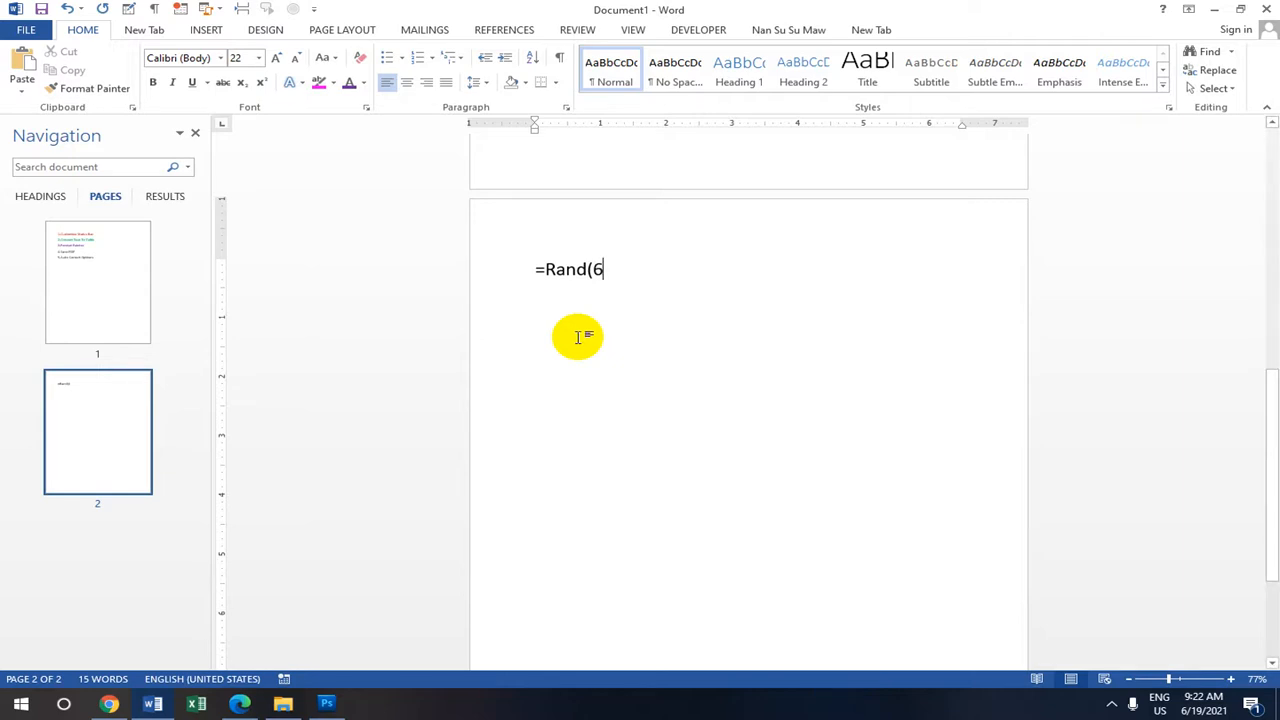
{"action": "type", "text": ","}
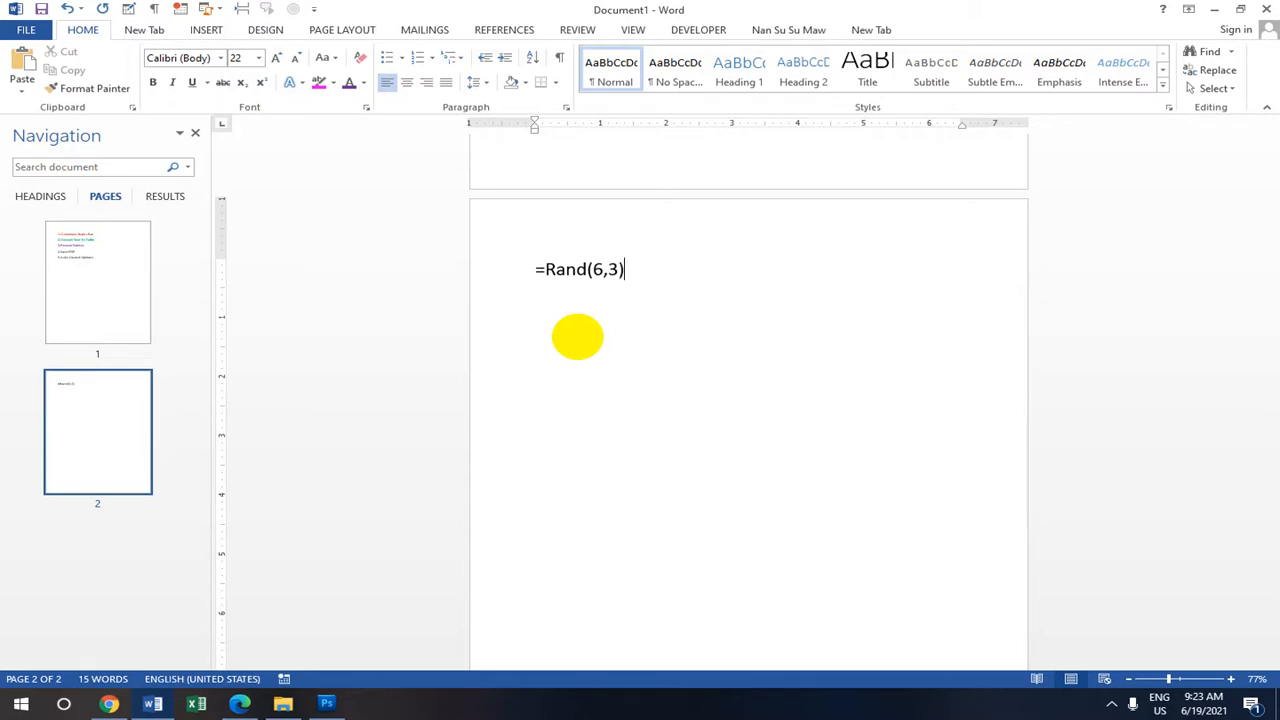
{"action": "type", "text": "3)"}
{"action": "key", "text": "Return"}
{"action": "scroll", "coordinate": [610, 300], "scroll_direction": "up", "scroll_amount": 5}
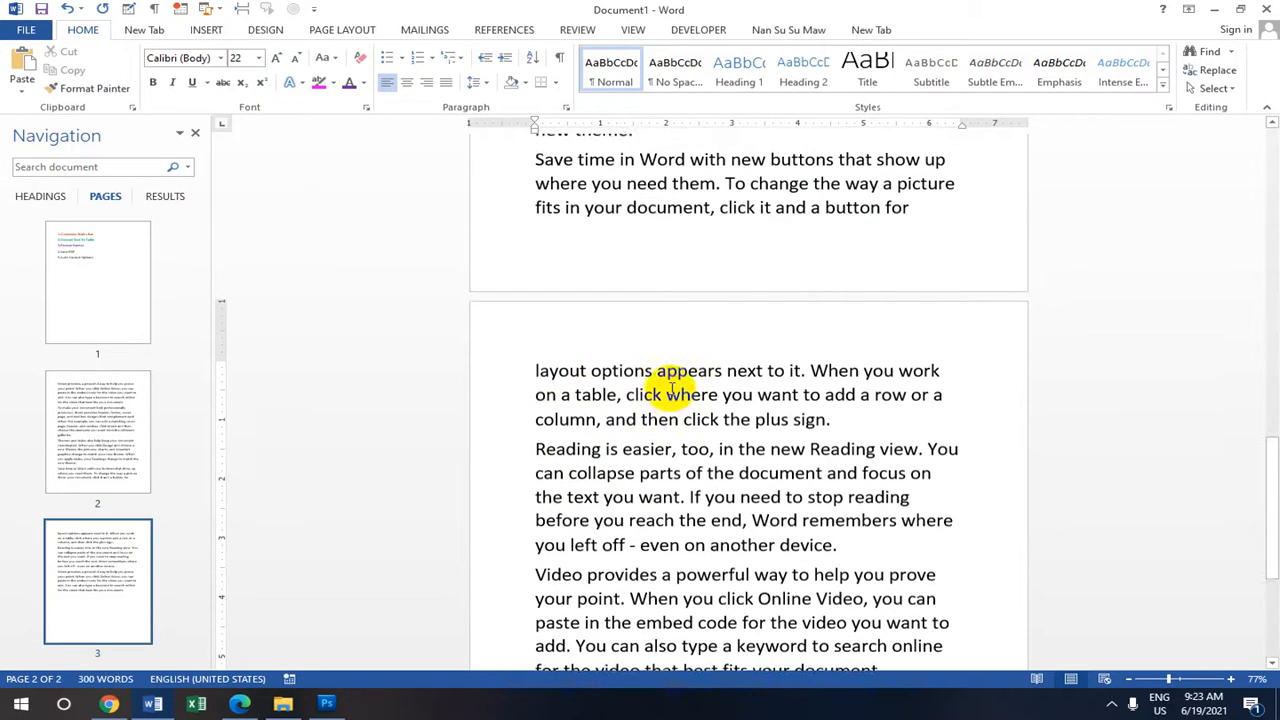
{"action": "scroll", "coordinate": [668, 386], "scroll_direction": "down", "scroll_amount": 4}
{"action": "scroll", "coordinate": [668, 386], "scroll_direction": "up", "scroll_amount": 5}
{"action": "scroll", "coordinate": [668, 386], "scroll_direction": "up", "scroll_amount": 2}
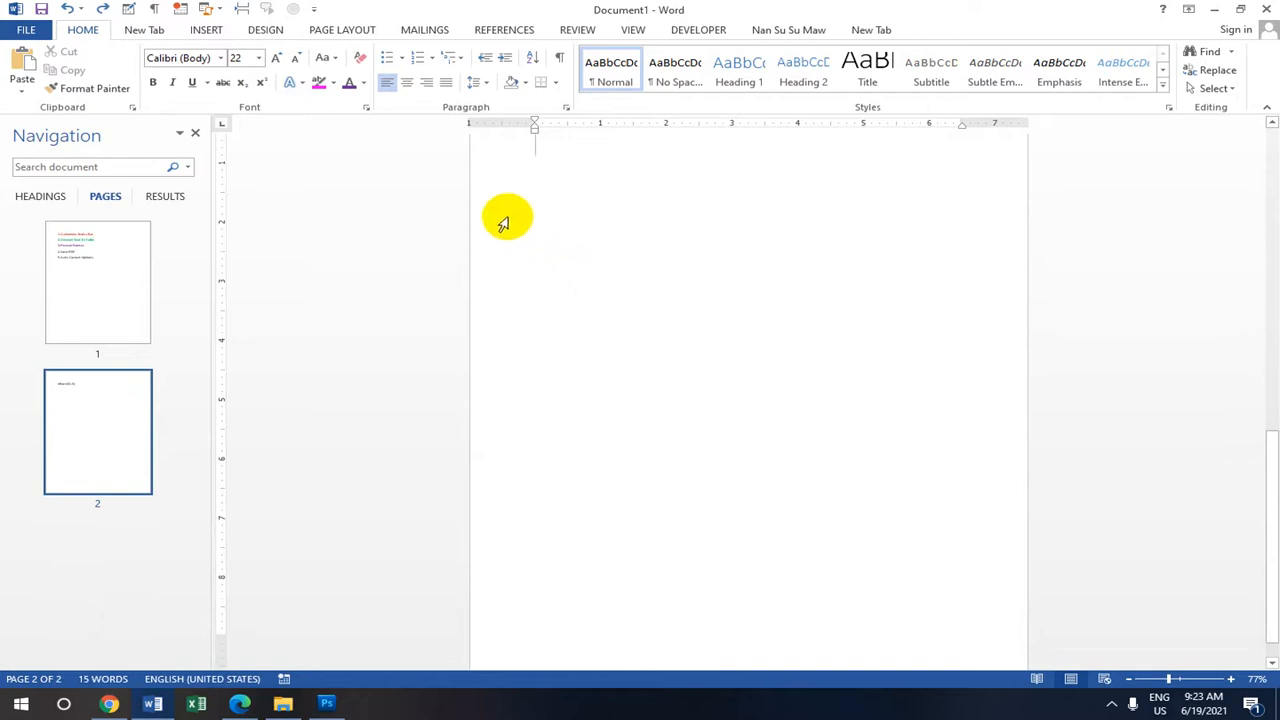
Undo the generated paragraphs to restore the =Rand(6,3) line, and set its font size to 10
{"action": "type", "text": "=Rand(6,3)"}
{"action": "key", "text": "Return"}
{"action": "scroll", "coordinate": [554, 269], "scroll_direction": "up", "scroll_amount": 1}
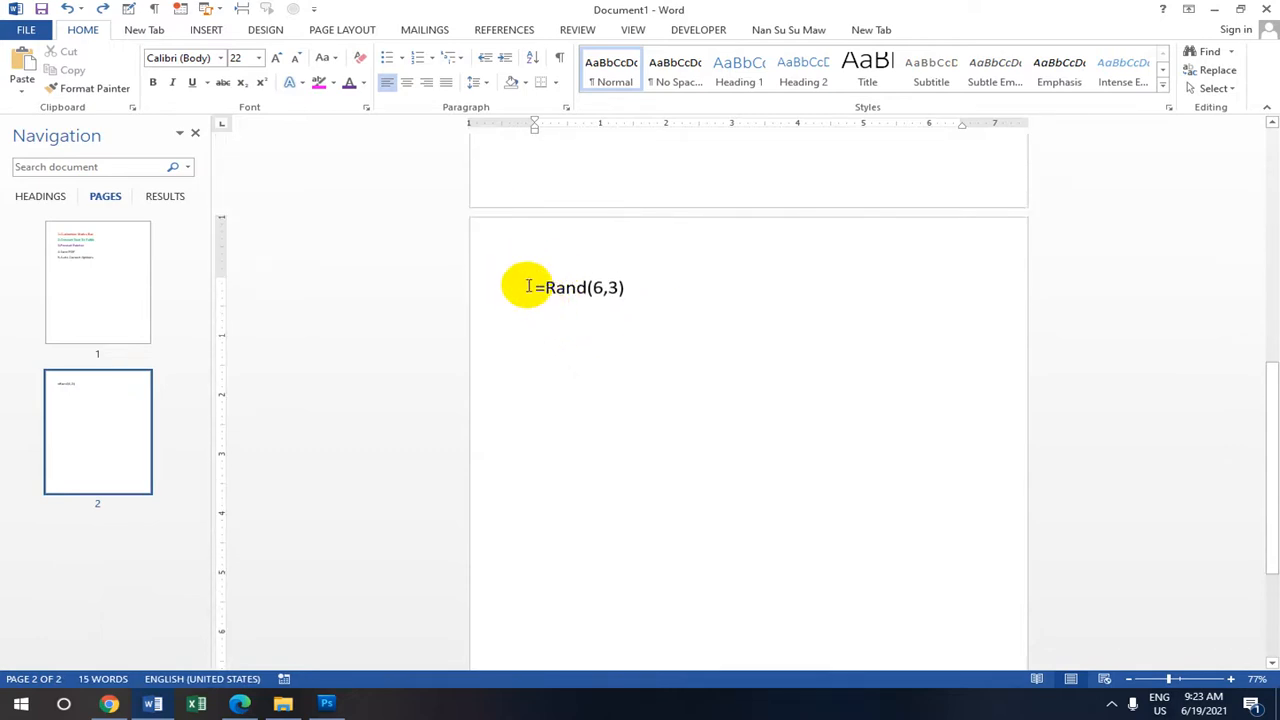
{"action": "left_click", "coordinate": [622, 287]}
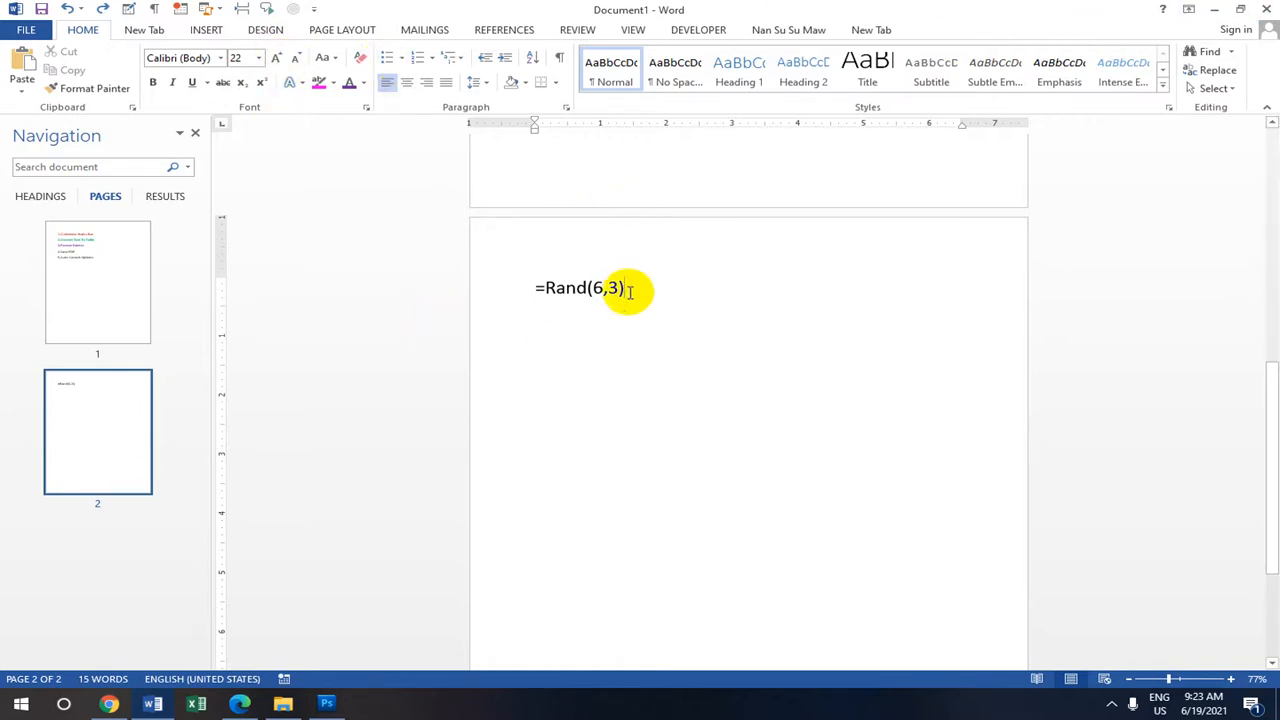
{"action": "left_click_drag", "start_coordinate": [622, 288], "coordinate": [533, 288]}
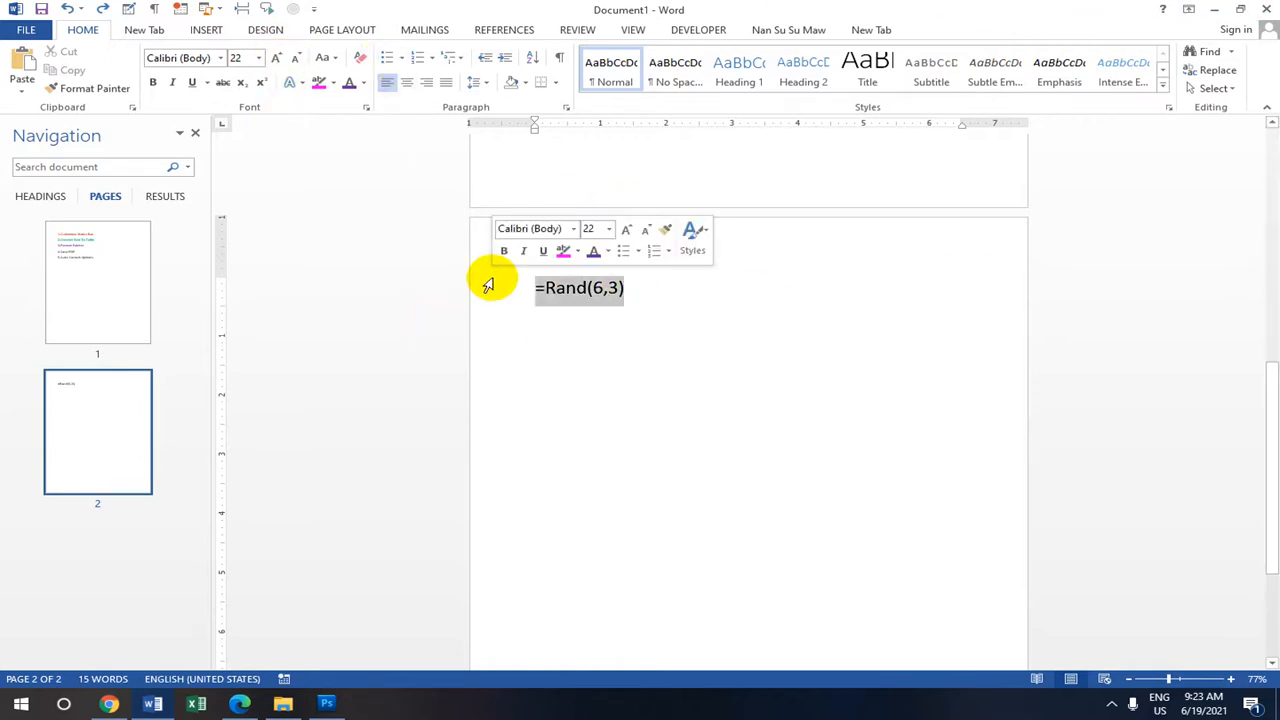
{"action": "left_click", "coordinate": [258, 57]}
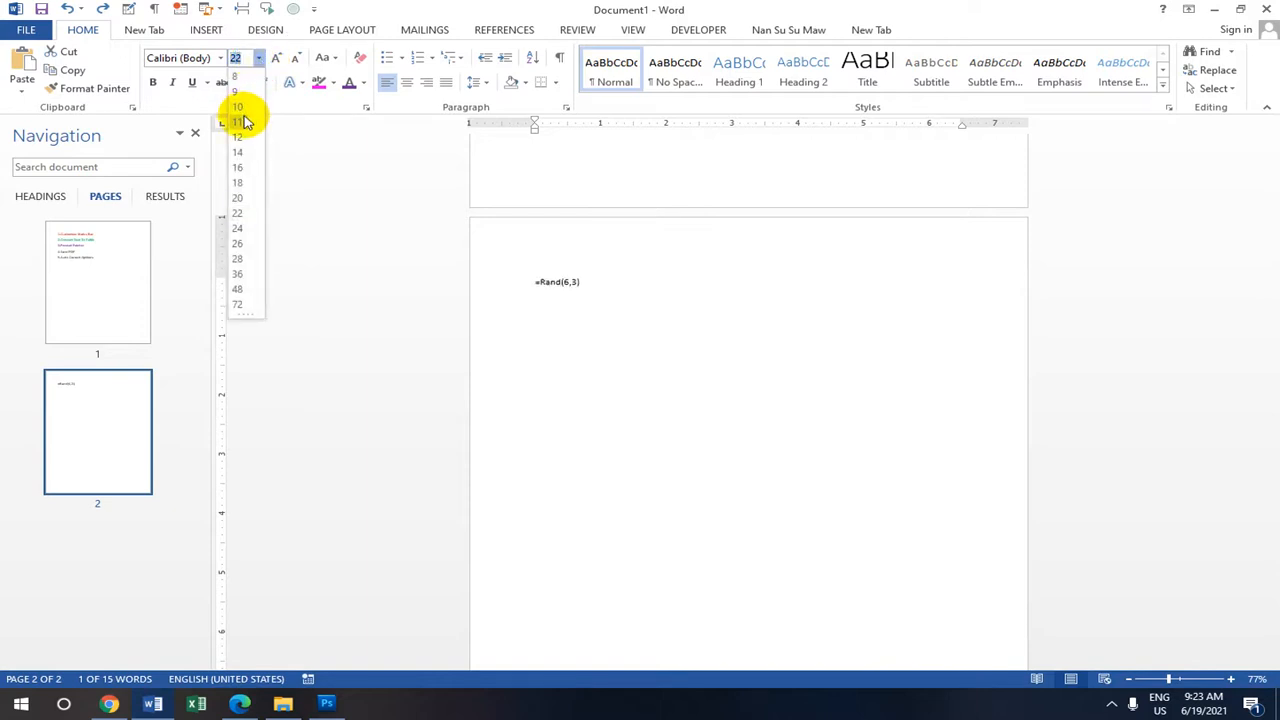
{"action": "left_click", "coordinate": [241, 112]}
{"action": "scroll", "coordinate": [700, 310], "scroll_direction": "down", "scroll_amount": 2}
{"action": "scroll", "coordinate": [700, 310], "scroll_direction": "up", "scroll_amount": 3}
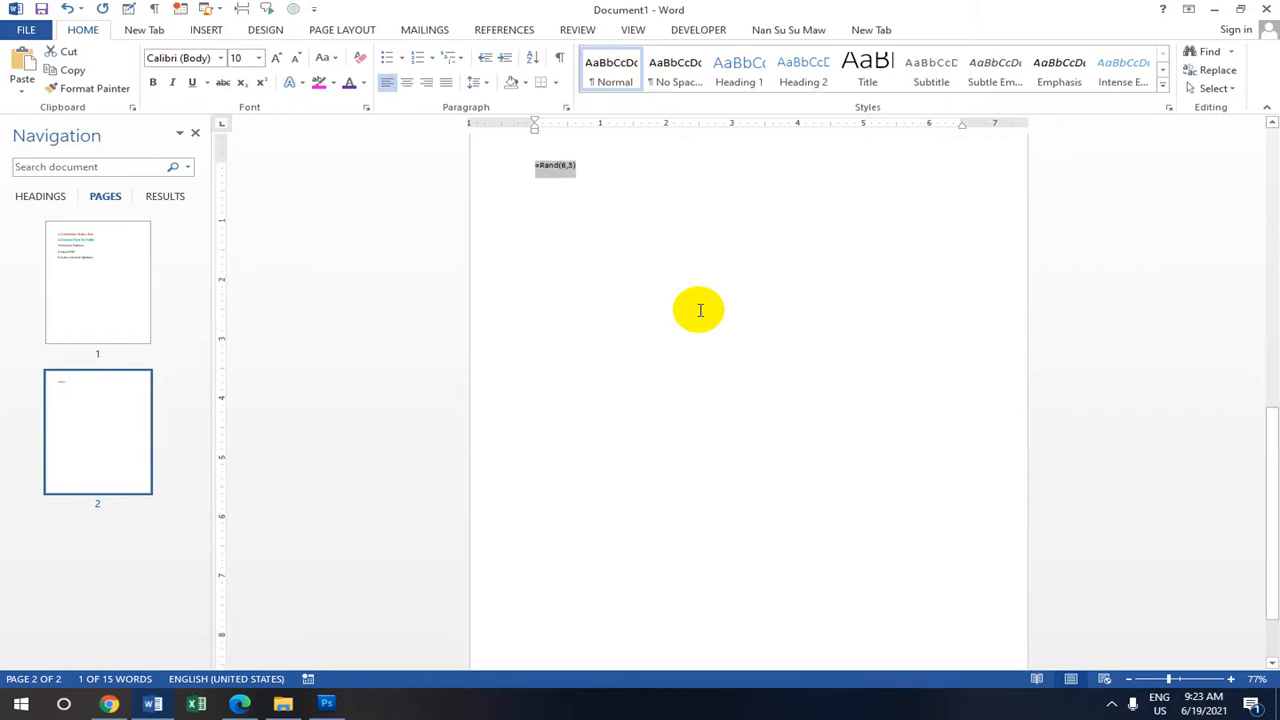
Generate the sample paragraphs again from the reduced =Rand(6,3) line
{"action": "left_click", "coordinate": [584, 194]}
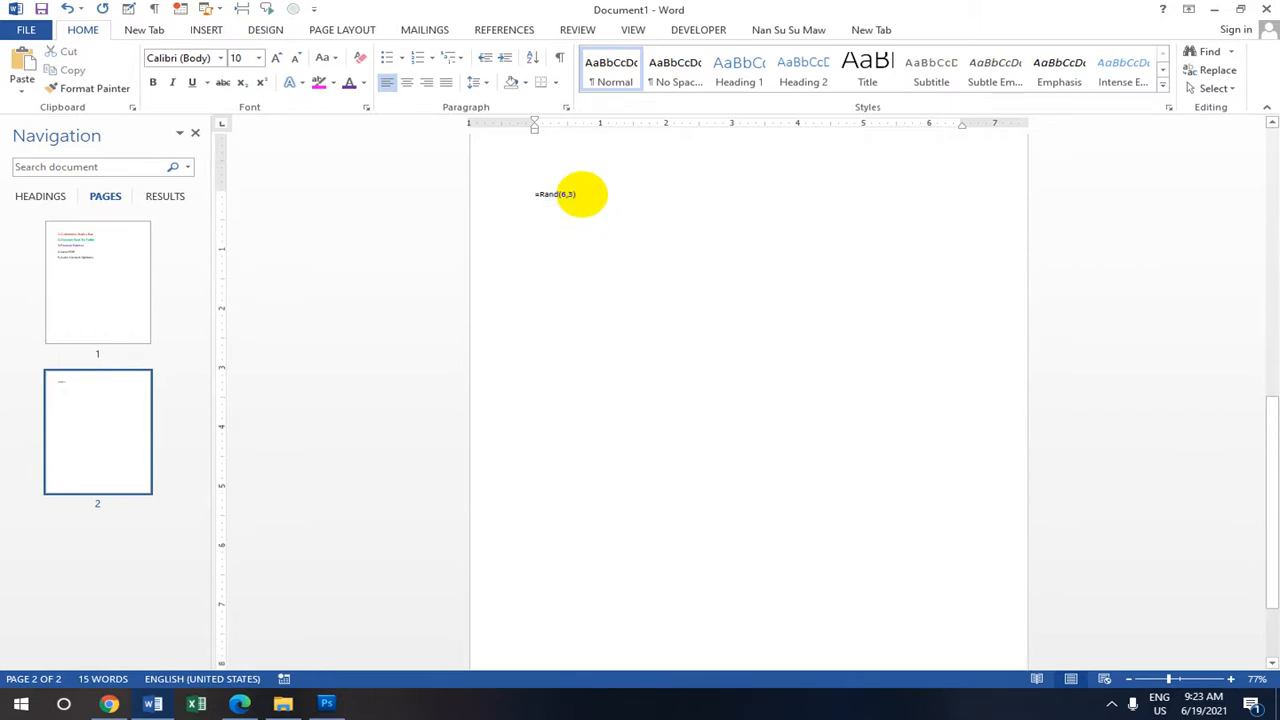
{"action": "key", "text": "Return"}
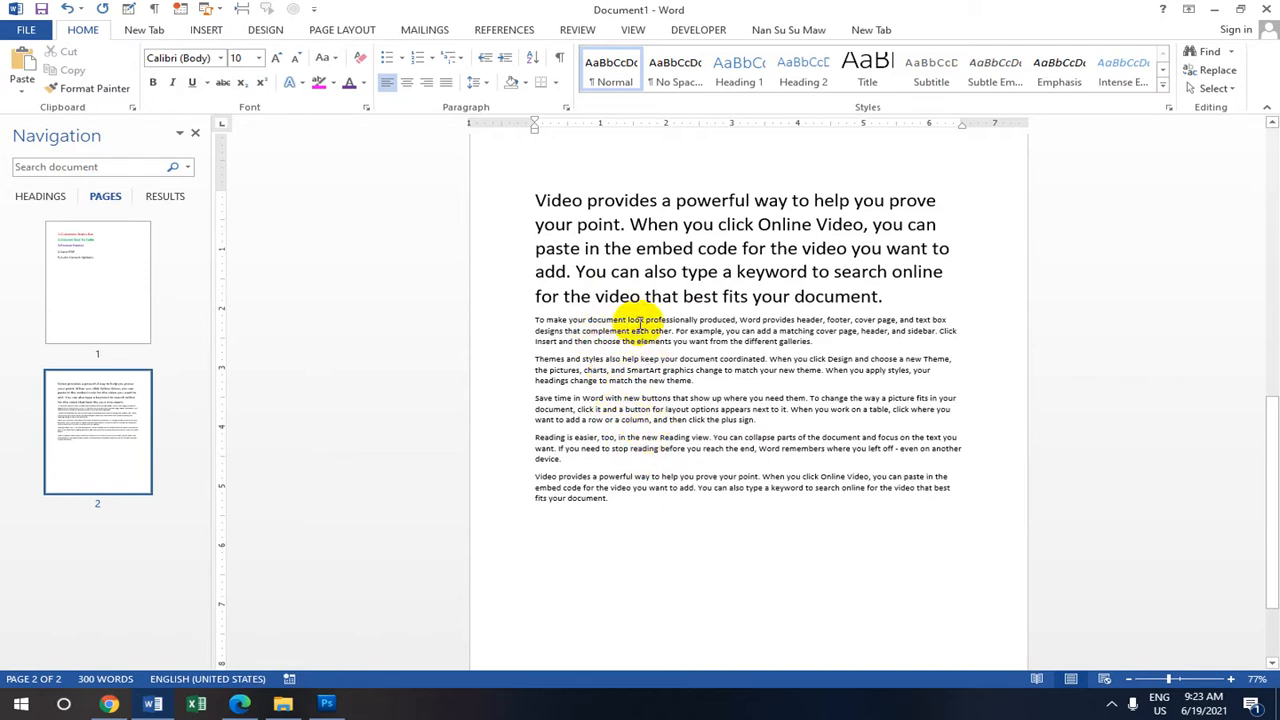
{"action": "scroll", "coordinate": [645, 345], "scroll_direction": "down", "scroll_amount": 1}
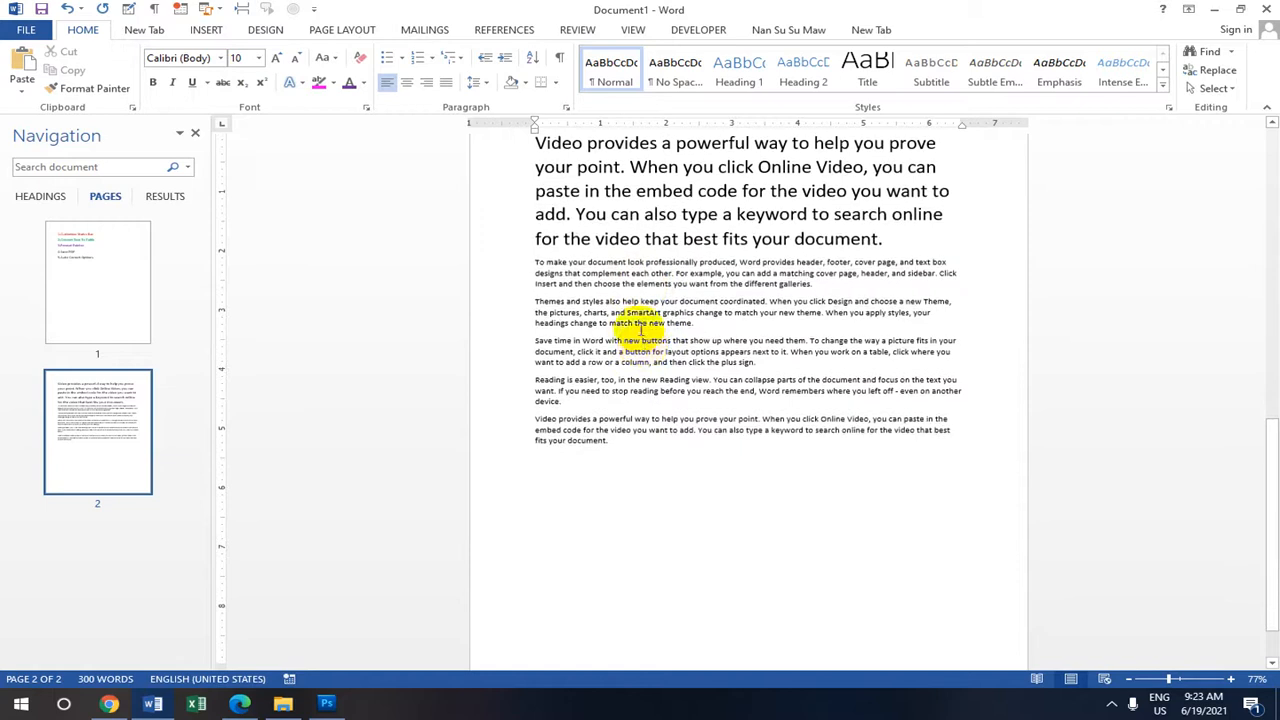
Delete the text of the oversized first paragraph above the small sample paragraphs, up to its final period
{"action": "left_click_drag", "start_coordinate": [535, 145], "coordinate": [877, 240]}
{"action": "scroll", "coordinate": [720, 178], "scroll_direction": "up", "scroll_amount": 1}
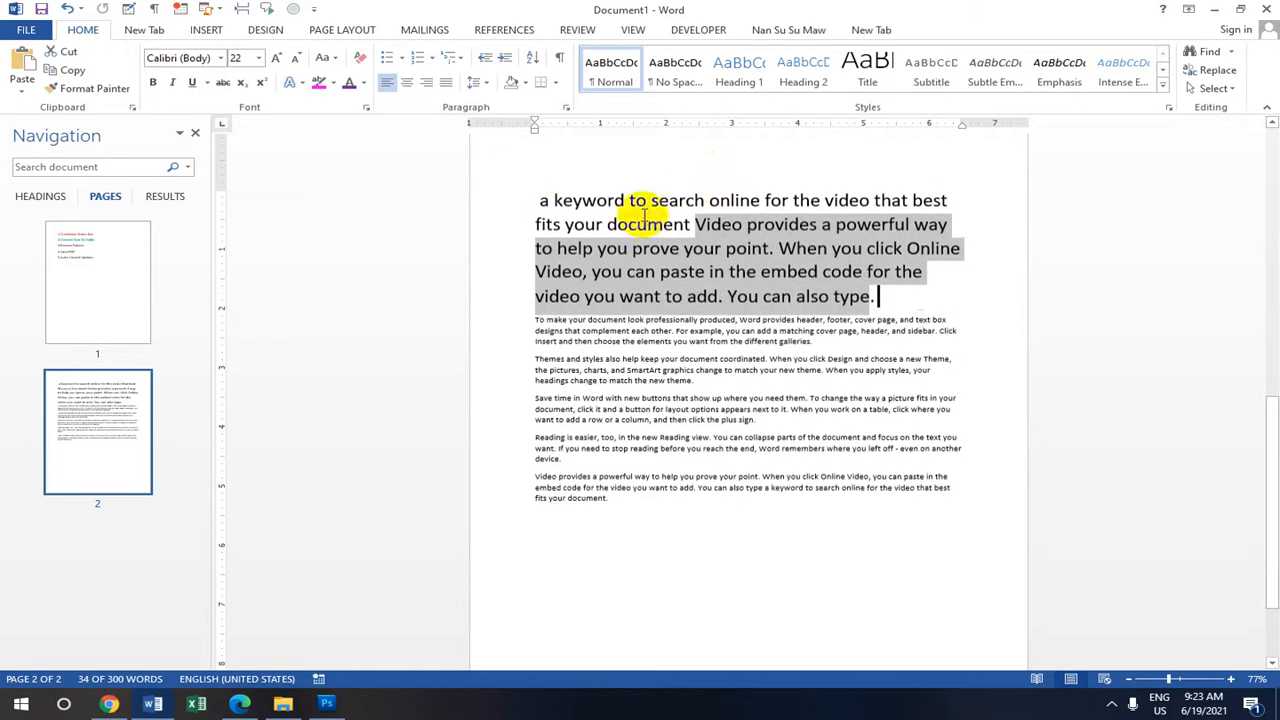
{"action": "left_click", "coordinate": [536, 201]}
{"action": "left_click_drag", "start_coordinate": [537, 200], "coordinate": [875, 296]}
{"action": "left_click_drag", "start_coordinate": [796, 296], "coordinate": [872, 296]}
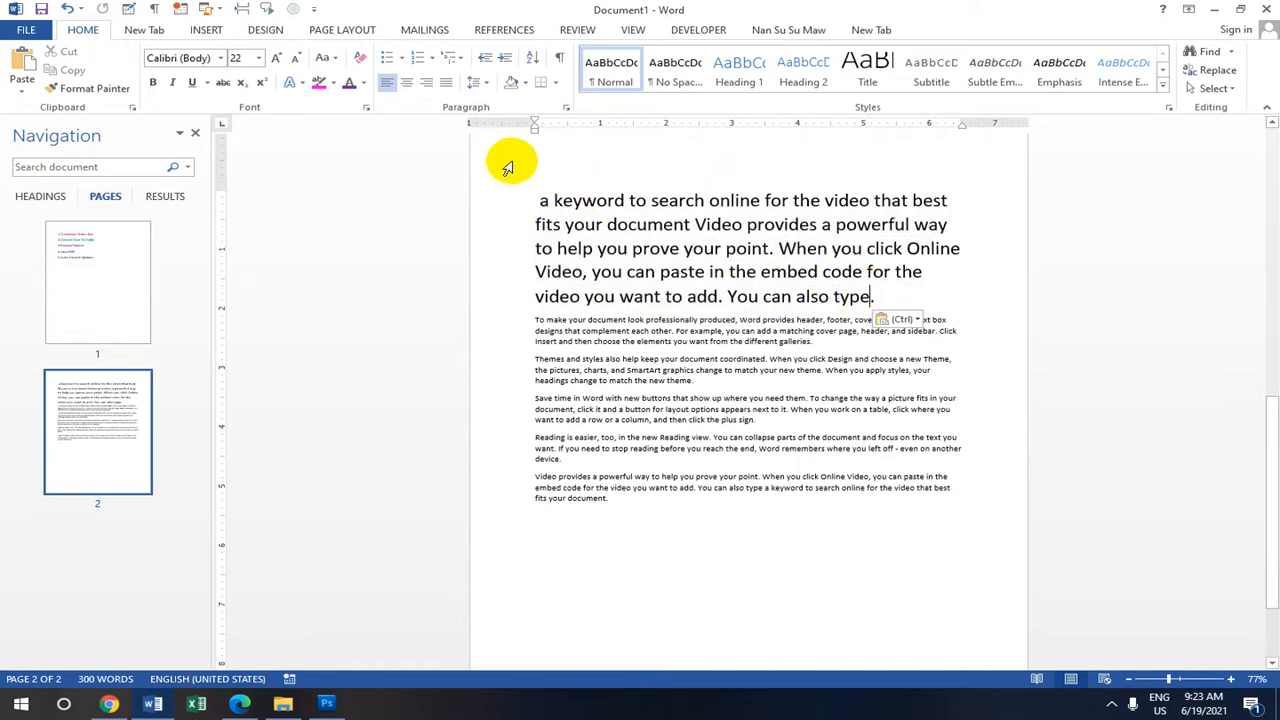
{"action": "left_click_drag", "start_coordinate": [533, 195], "coordinate": [872, 303]}
{"action": "key", "text": "Delete"}
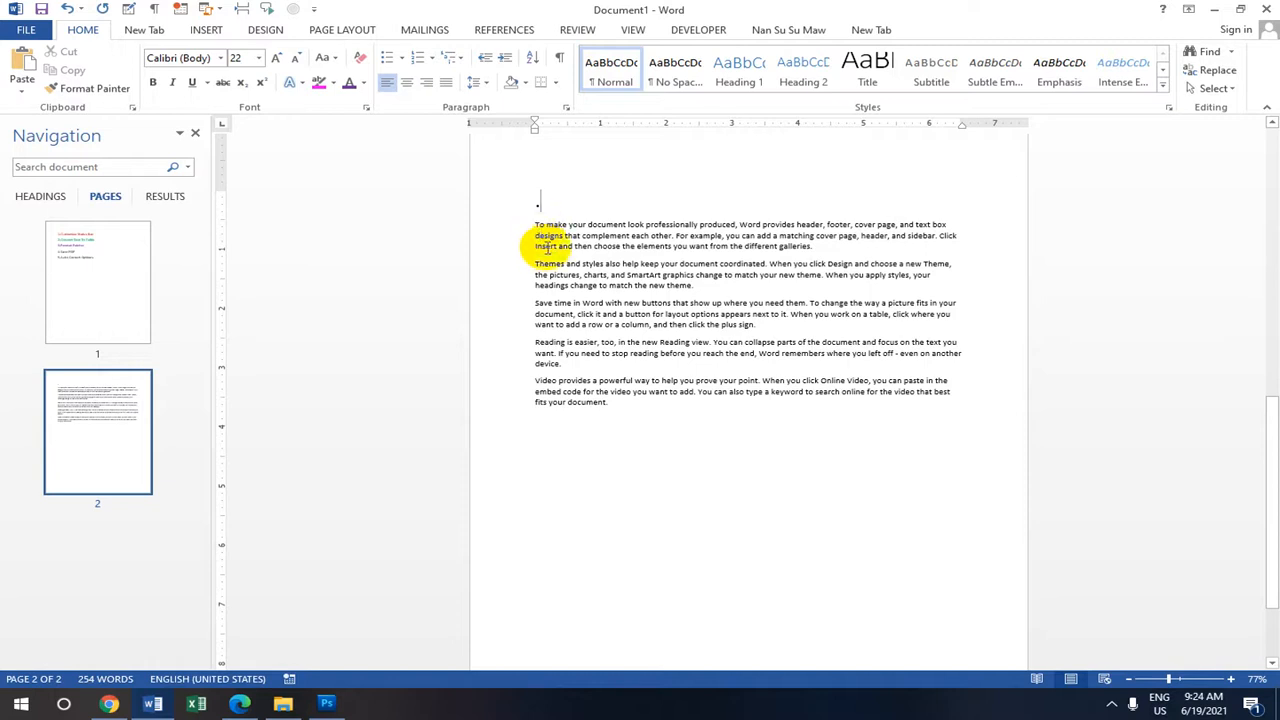
Highlight the paragraph beginning "Themes and styles also help" in bright green
{"action": "left_click_drag", "start_coordinate": [535, 265], "coordinate": [900, 286]}
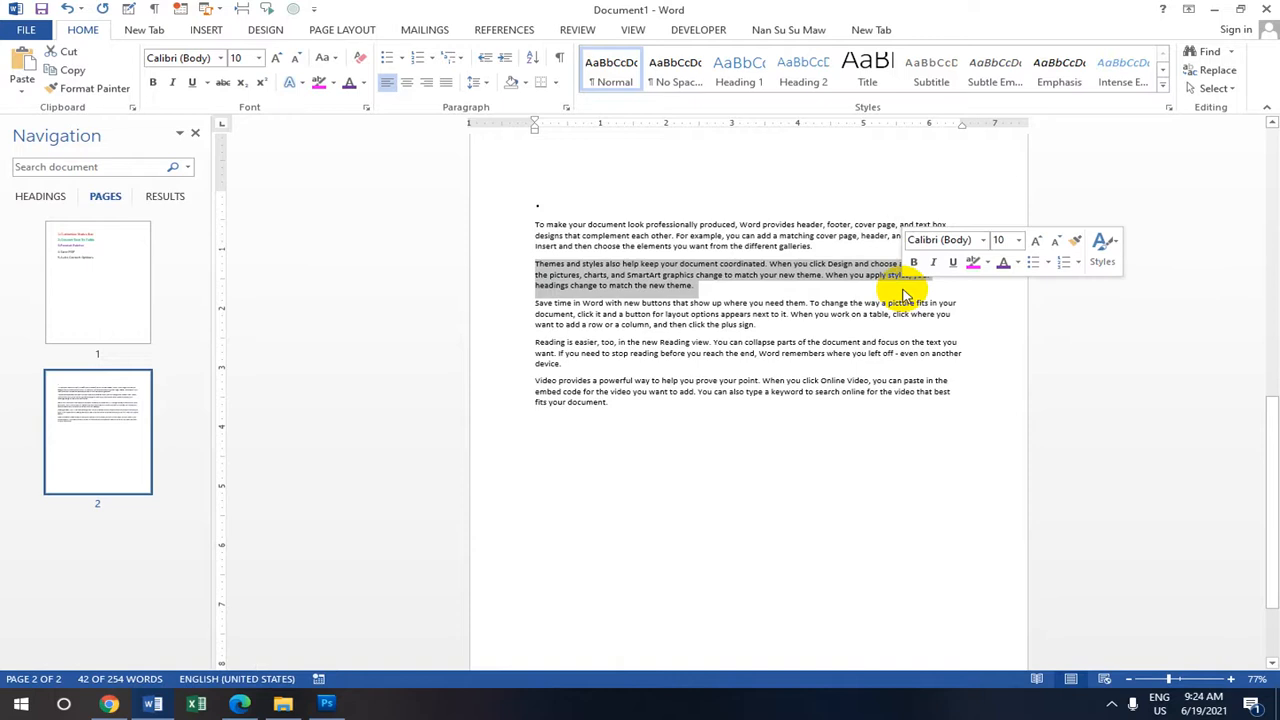
{"action": "left_click", "coordinate": [333, 88]}
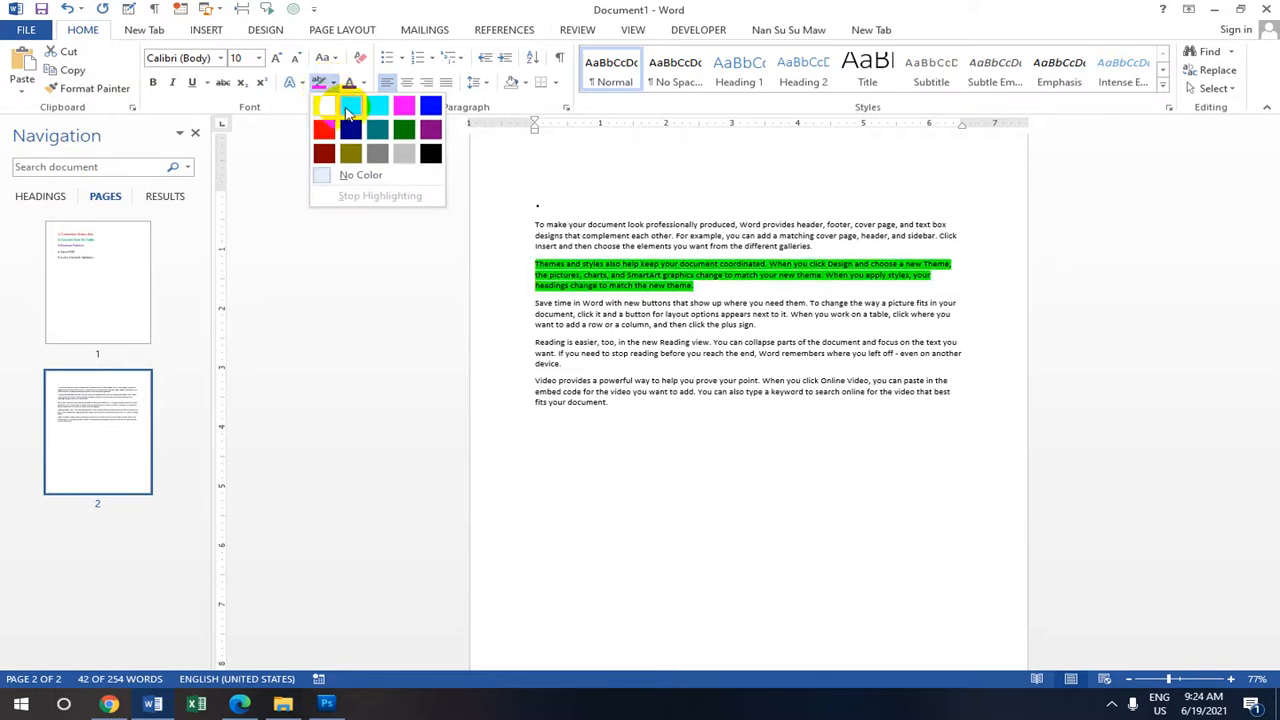
{"action": "left_click", "coordinate": [350, 107]}
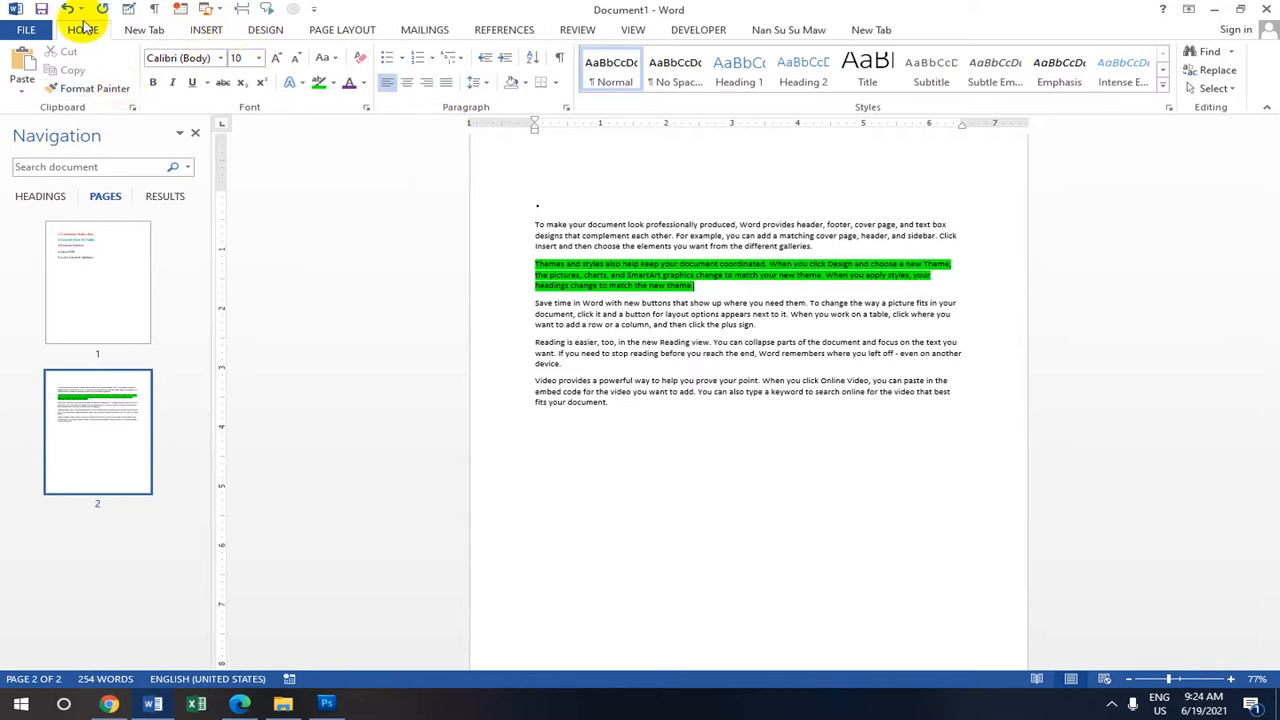
Try to copy the bright green highlighting with Format Painter onto the paragraph beginning "To make your document look professionally produced"
{"action": "left_click", "coordinate": [110, 90]}
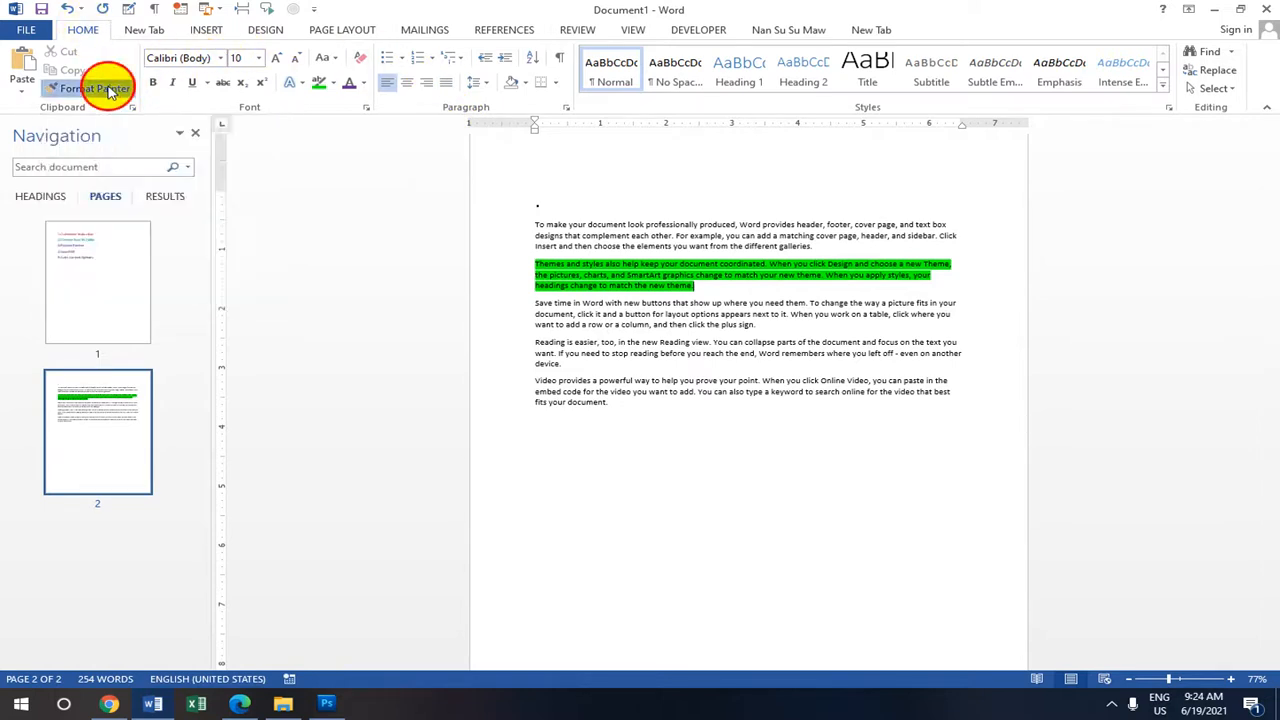
{"action": "left_click", "coordinate": [610, 224]}
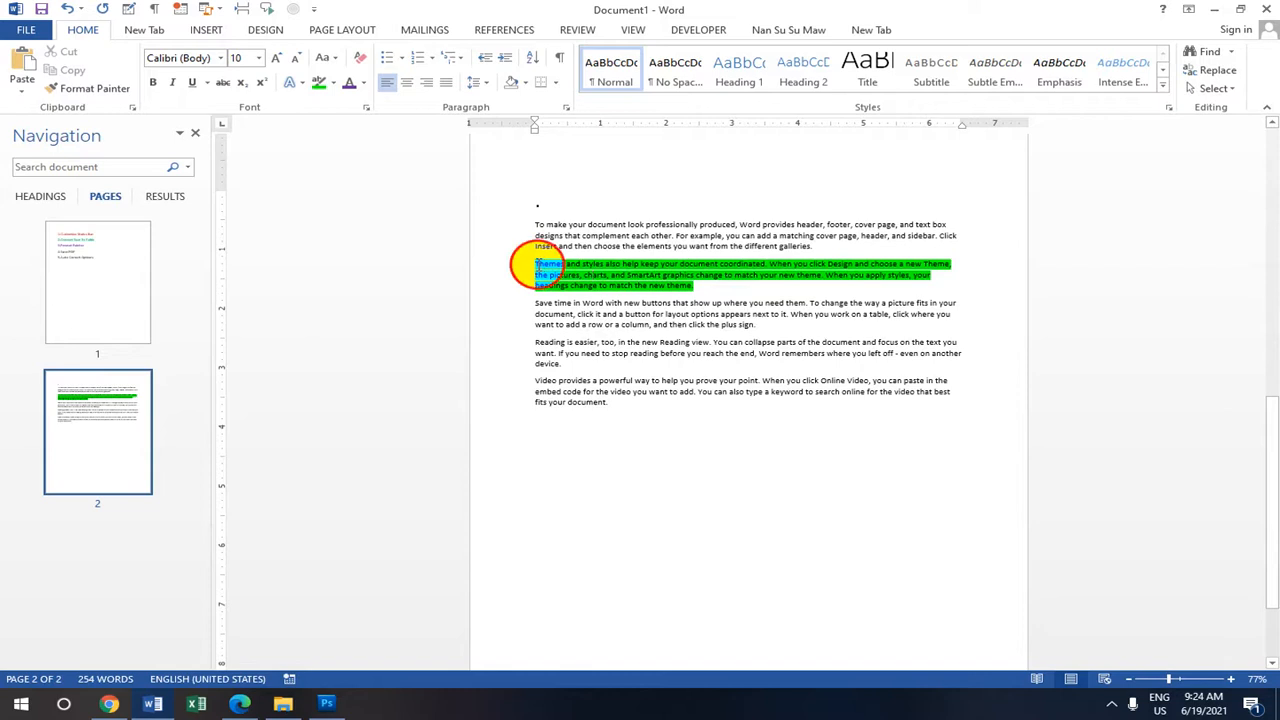
{"action": "left_click_drag", "start_coordinate": [537, 265], "coordinate": [680, 286]}
{"action": "left_click", "coordinate": [108, 100]}
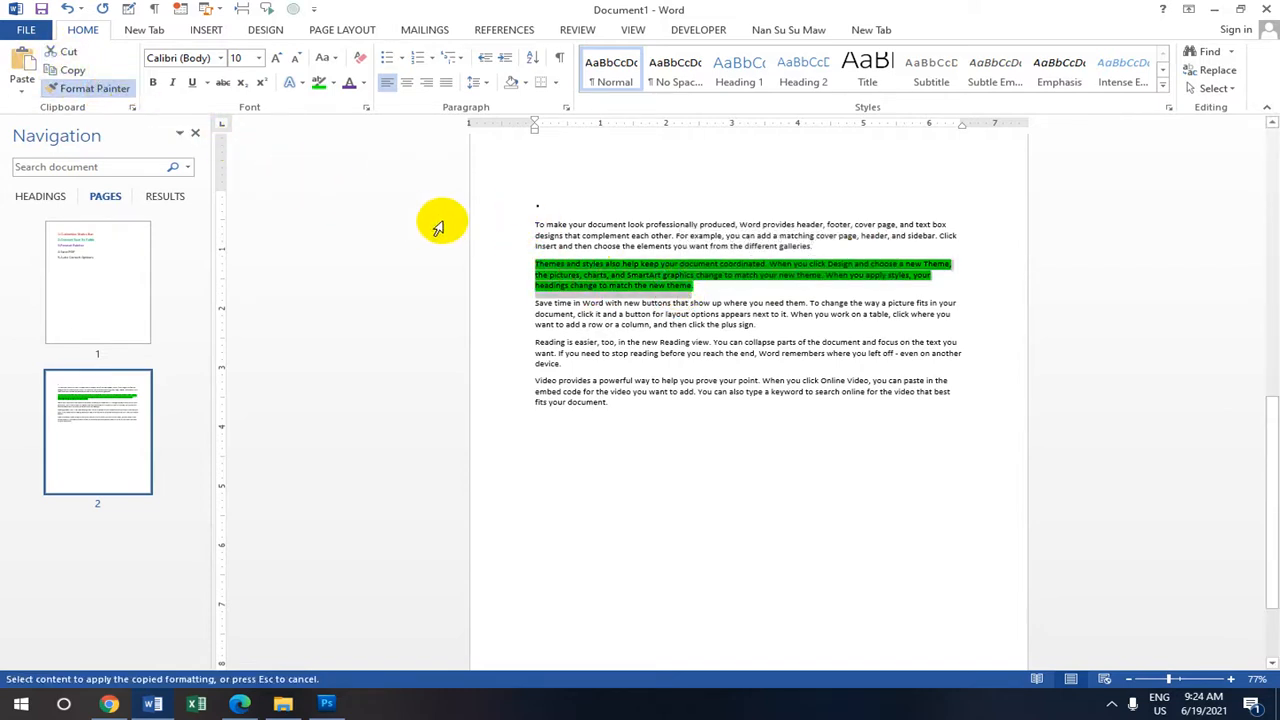
{"action": "left_click", "coordinate": [577, 228]}
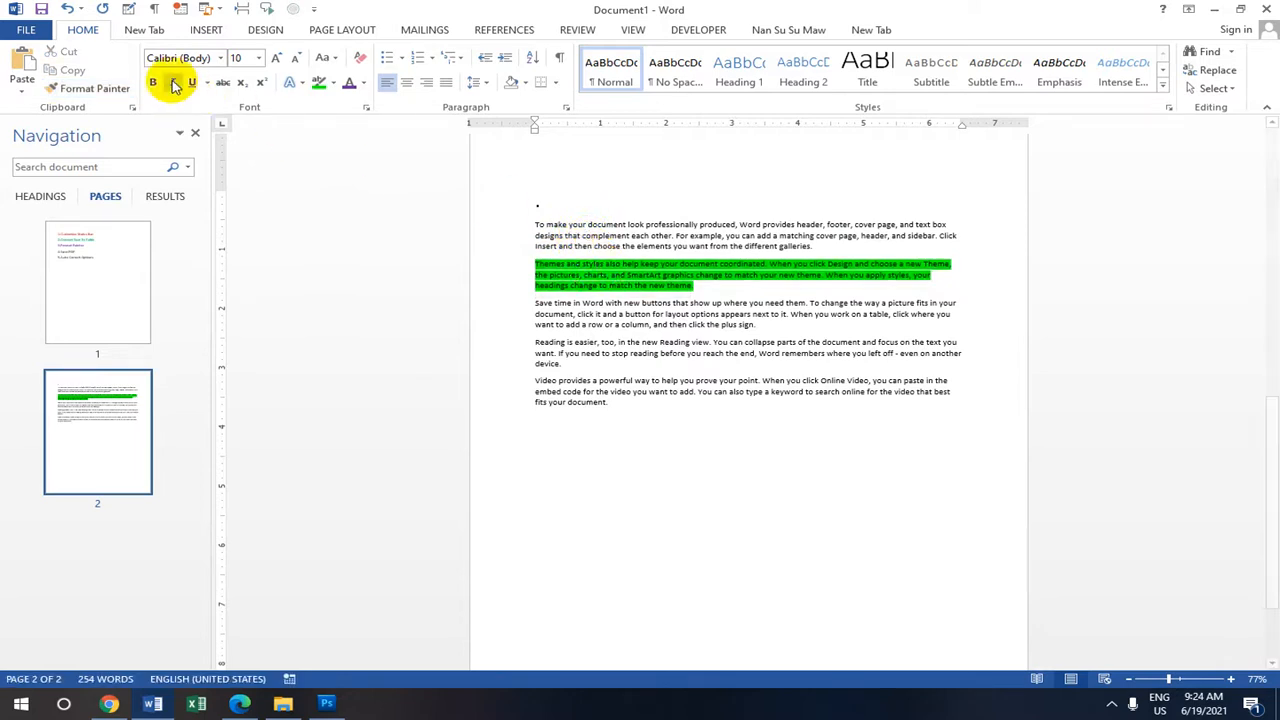
{"action": "left_click", "coordinate": [95, 88]}
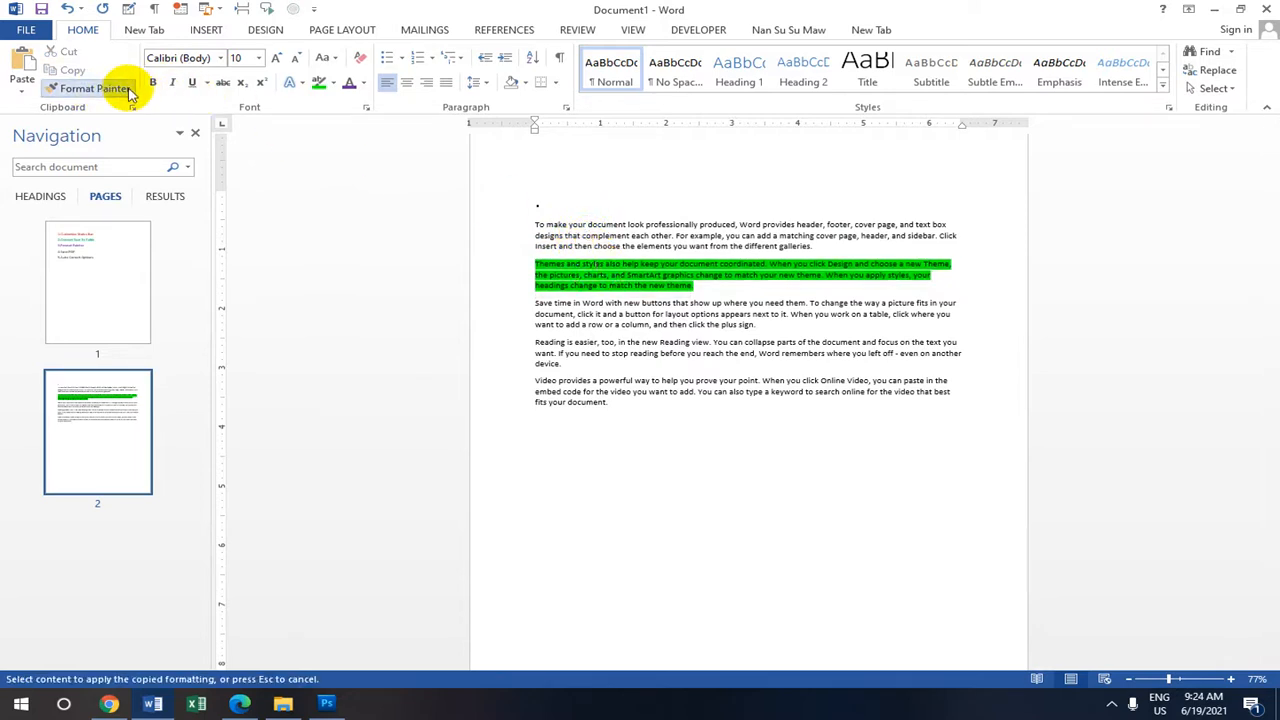
{"action": "left_click", "coordinate": [631, 236]}
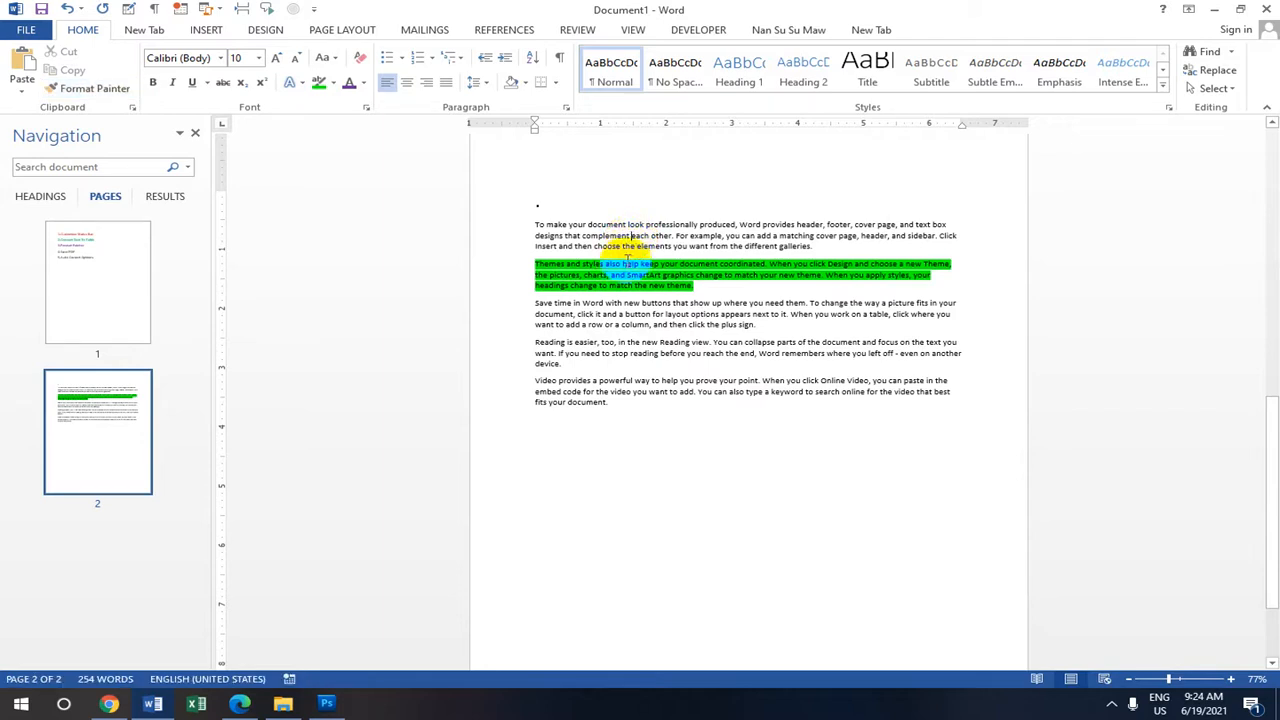
{"action": "left_click", "coordinate": [118, 90]}
{"action": "left_click_drag", "start_coordinate": [543, 228], "coordinate": [672, 246]}
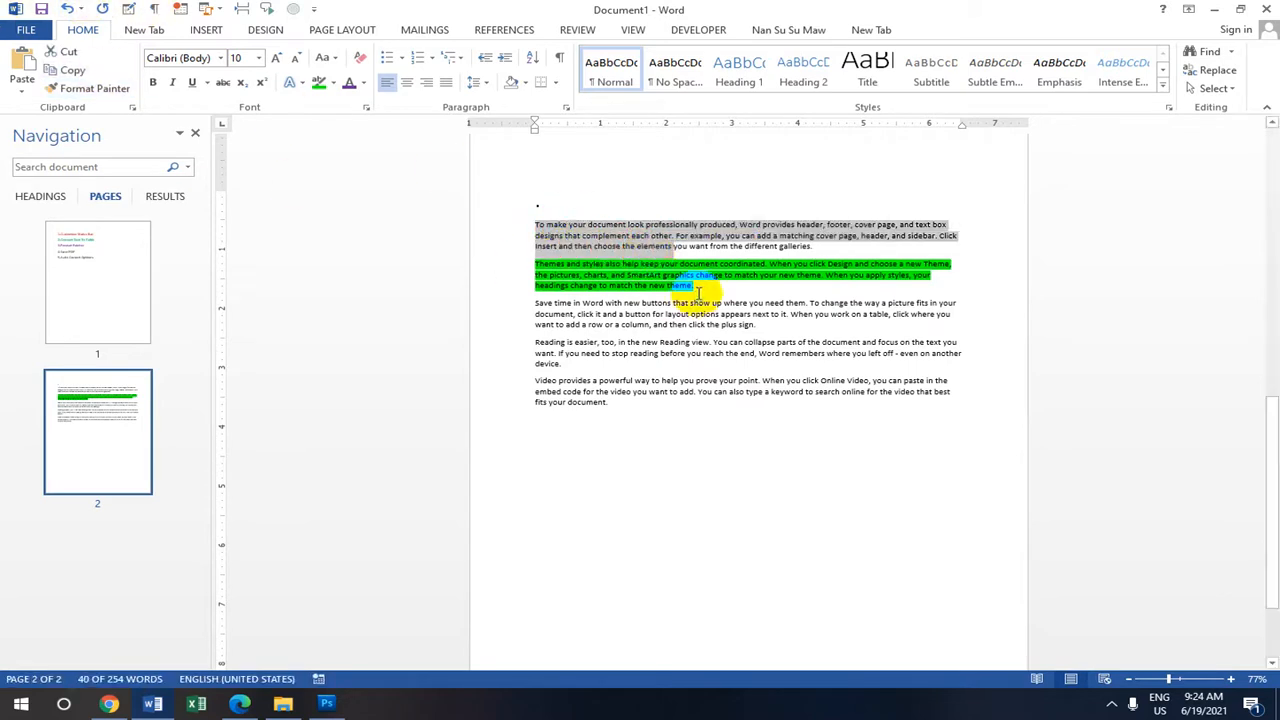
{"action": "left_click", "coordinate": [571, 243]}
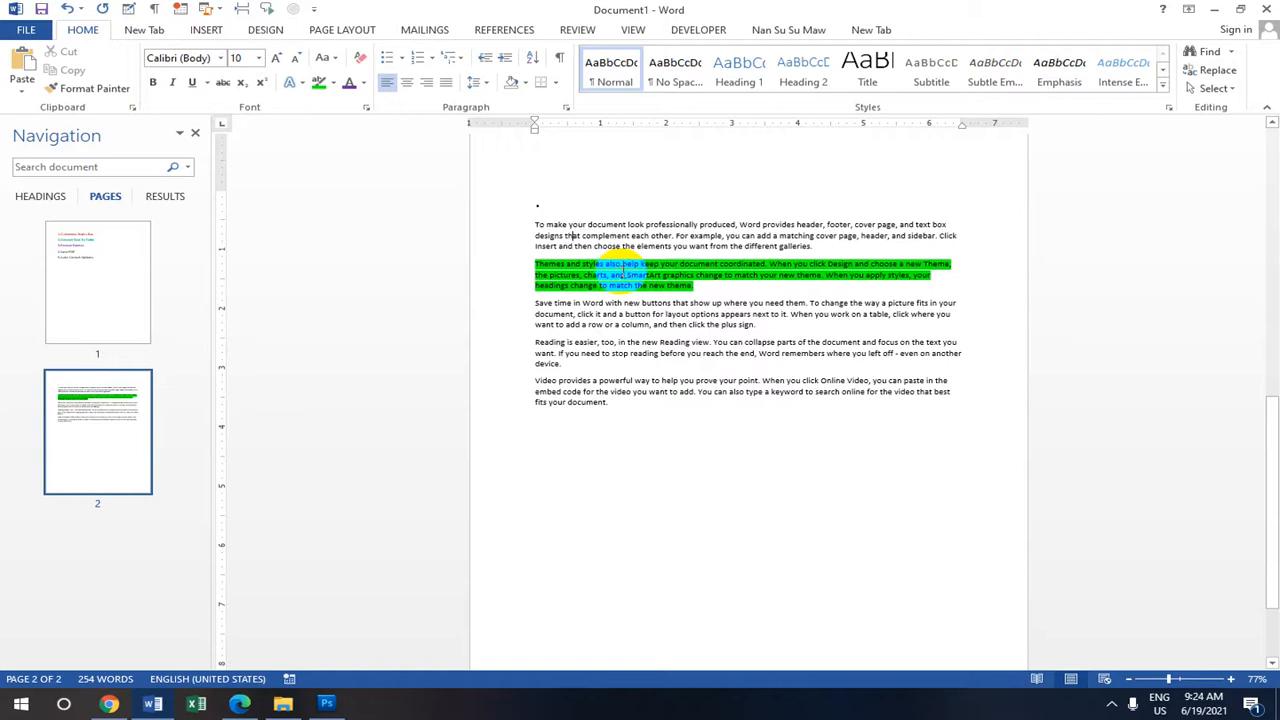
Undo the green highlighting and highlight the paragraph beginning "Themes and styles also help" in dark blue instead
{"action": "key", "text": "ctrl+z"}
{"action": "key", "text": "ctrl+z"}
{"action": "key", "text": "ctrl+z"}
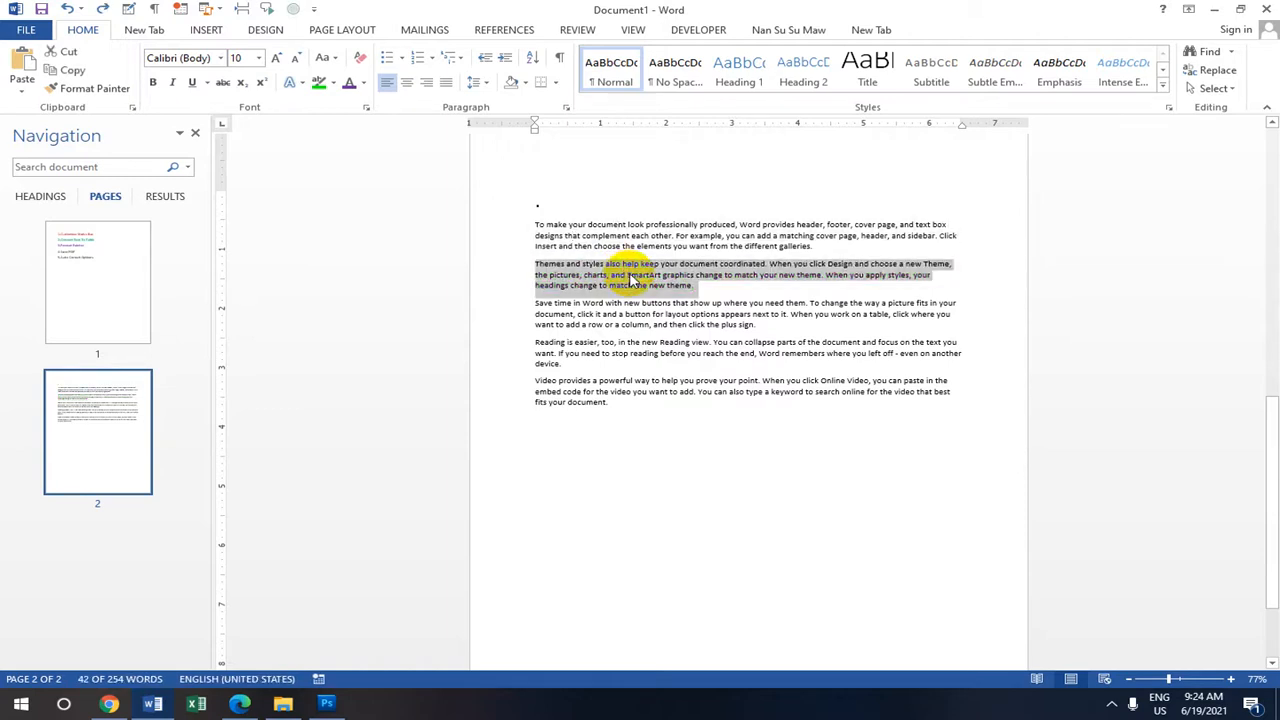
{"action": "left_click", "coordinate": [540, 263]}
{"action": "left_click_drag", "start_coordinate": [537, 263], "coordinate": [712, 290]}
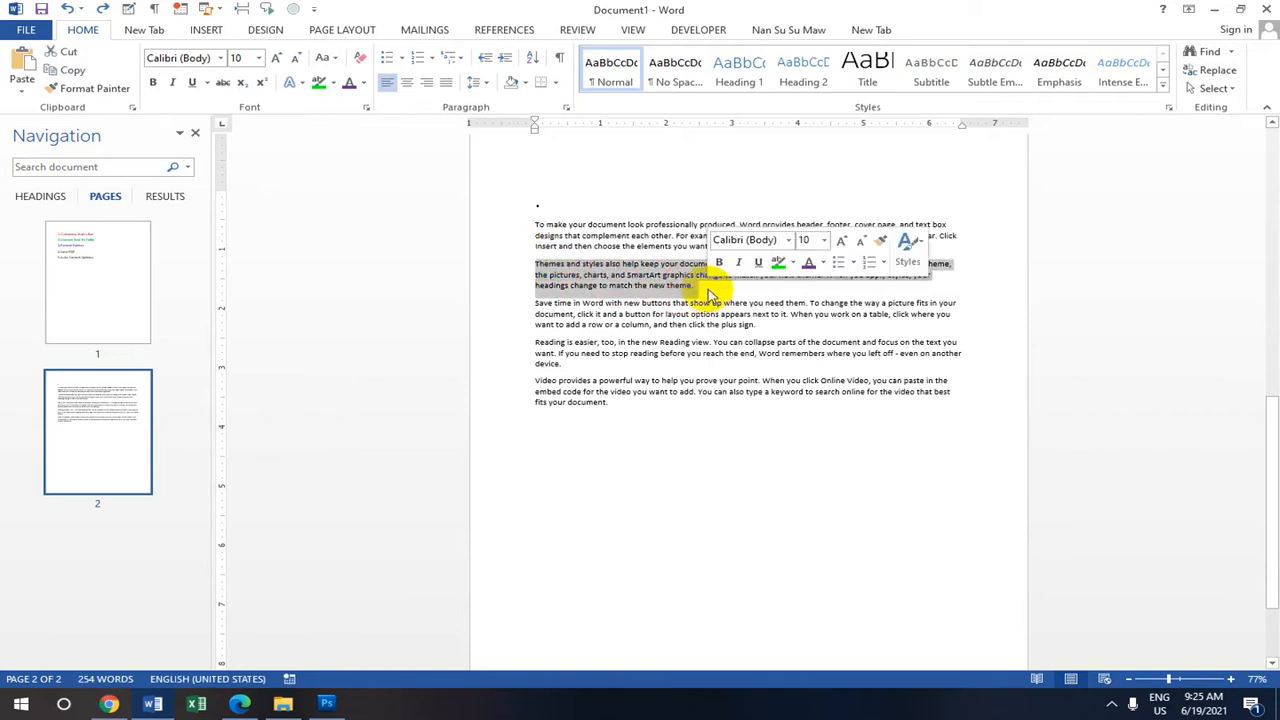
{"action": "left_click", "coordinate": [792, 262]}
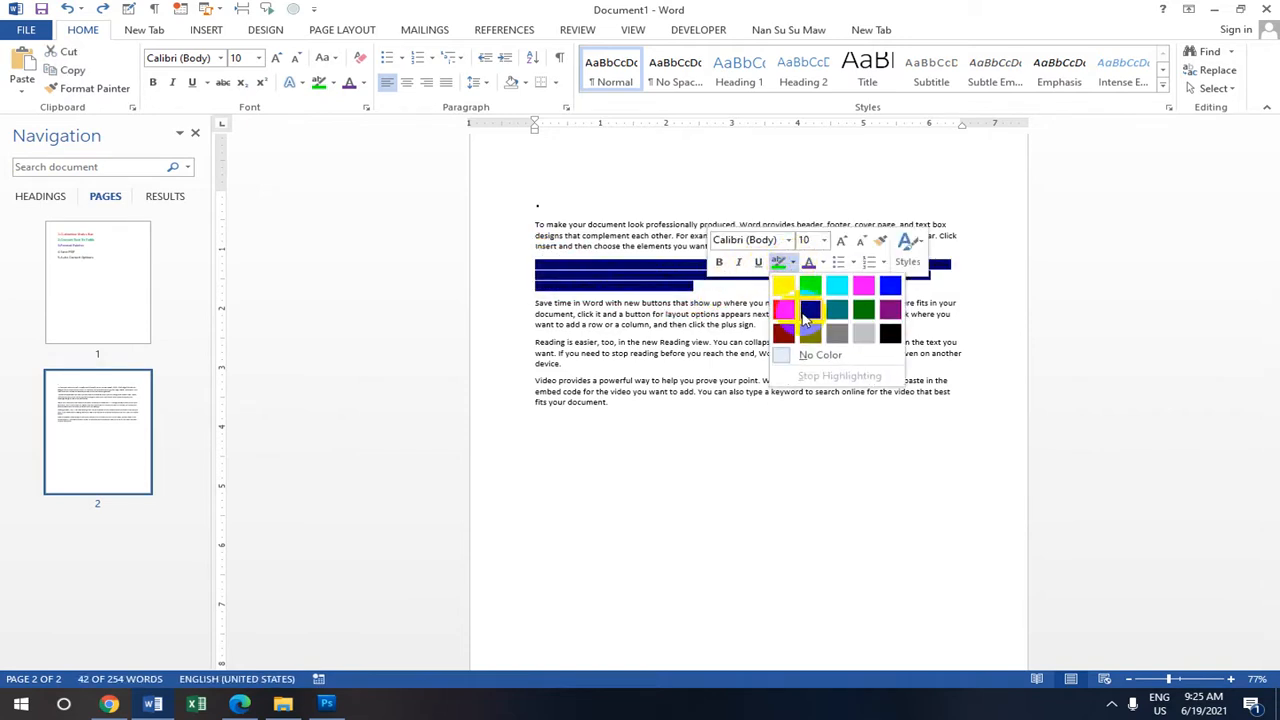
{"action": "left_click", "coordinate": [808, 312]}
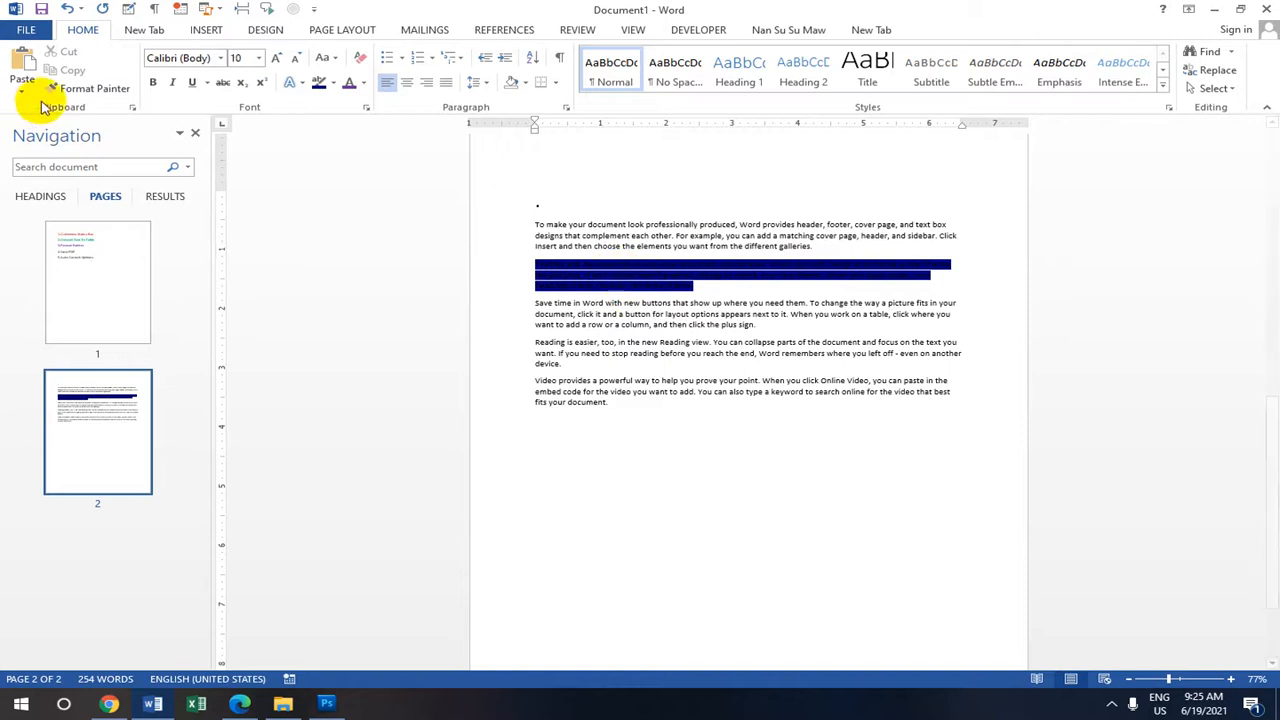
Copy the dark blue highlighting with Format Painter onto the first paragraph, covering everything after the word "To"
{"action": "left_click", "coordinate": [105, 97]}
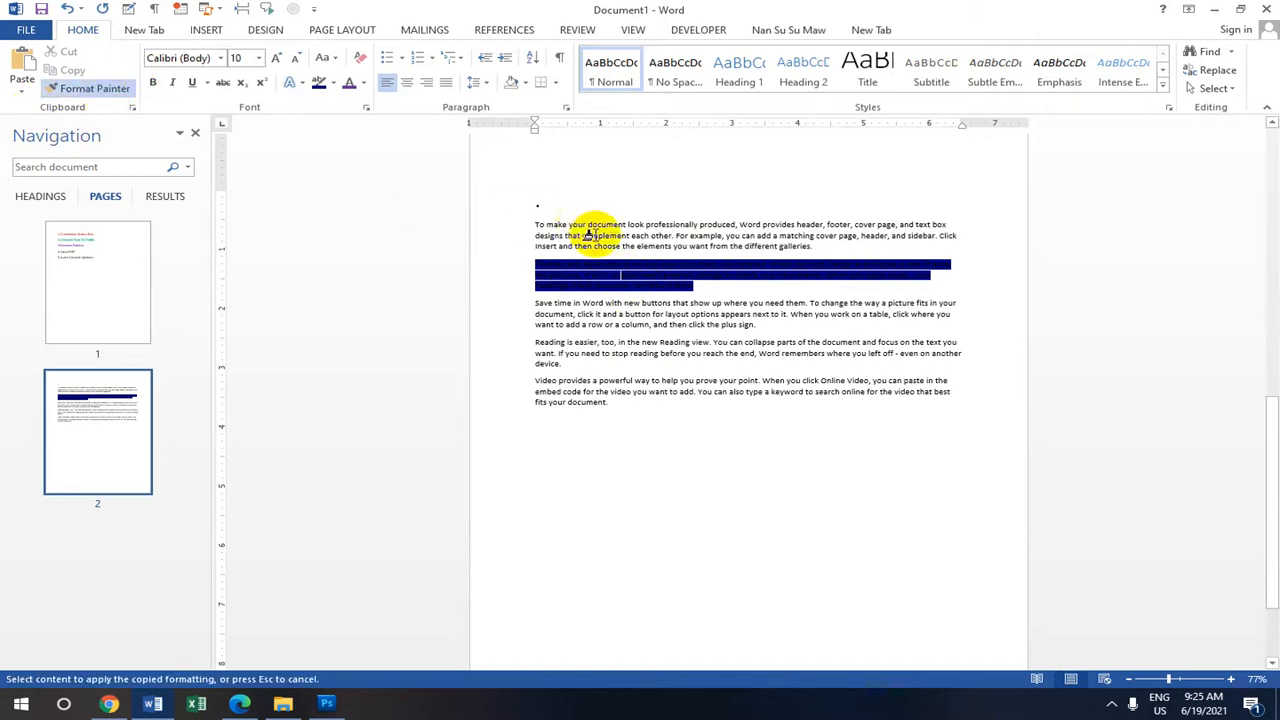
{"action": "mouse_move", "coordinate": [546, 225]}
{"action": "left_mouse_down"}
{"action": "mouse_move", "coordinate": [700, 243]}
{"action": "mouse_move", "coordinate": [786, 234]}
{"action": "mouse_move", "coordinate": [806, 246]}
{"action": "mouse_move", "coordinate": [643, 257]}
{"action": "mouse_move", "coordinate": [533, 243]}
{"action": "left_mouse_up"}
{"action": "left_click", "coordinate": [537, 222]}
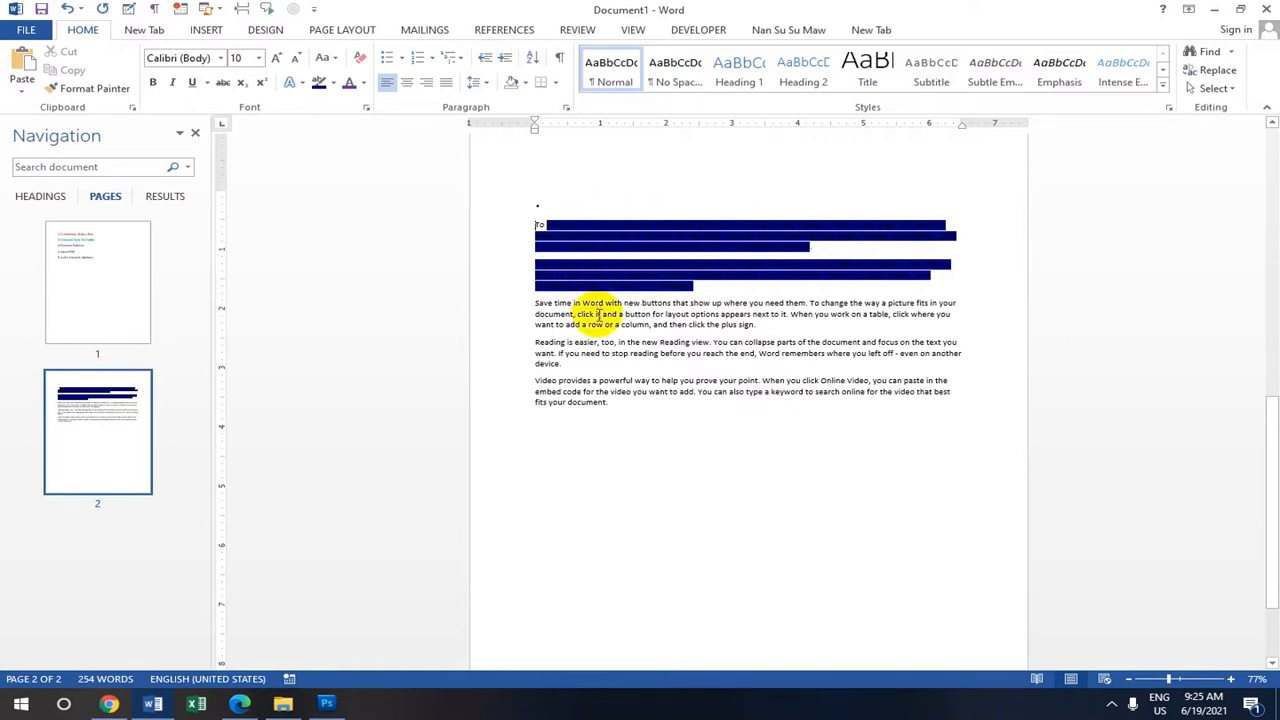
Highlight the paragraph beginning "Save time in Word" in dark purple
{"action": "left_click_drag", "start_coordinate": [536, 302], "coordinate": [771, 323]}
{"action": "left_click", "coordinate": [773, 325]}
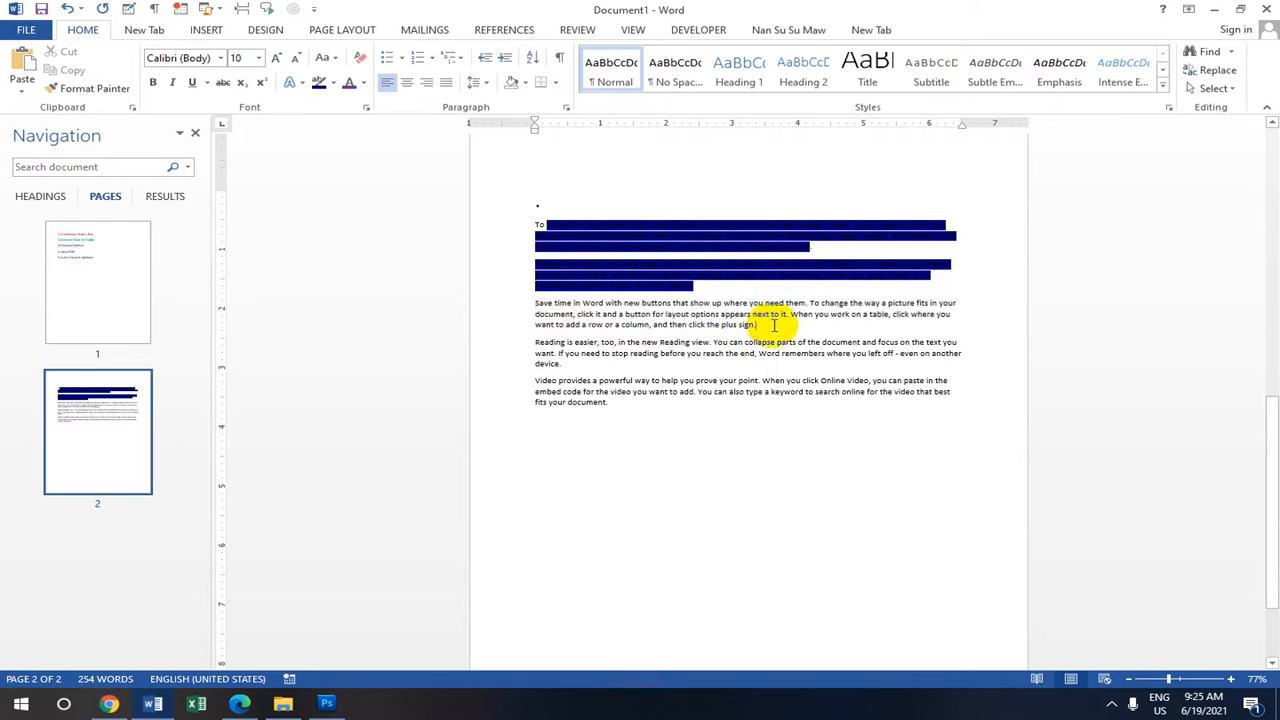
{"action": "left_click_drag", "start_coordinate": [536, 302], "coordinate": [754, 325]}
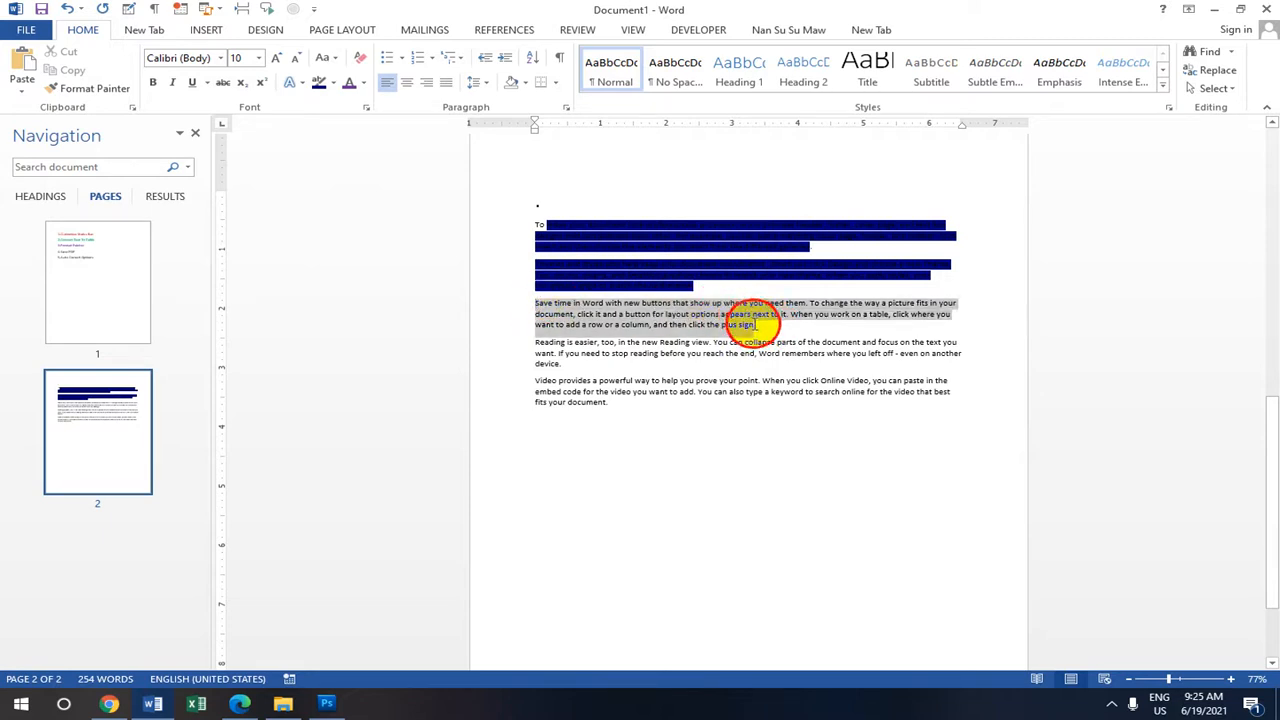
{"action": "left_click", "coordinate": [333, 82]}
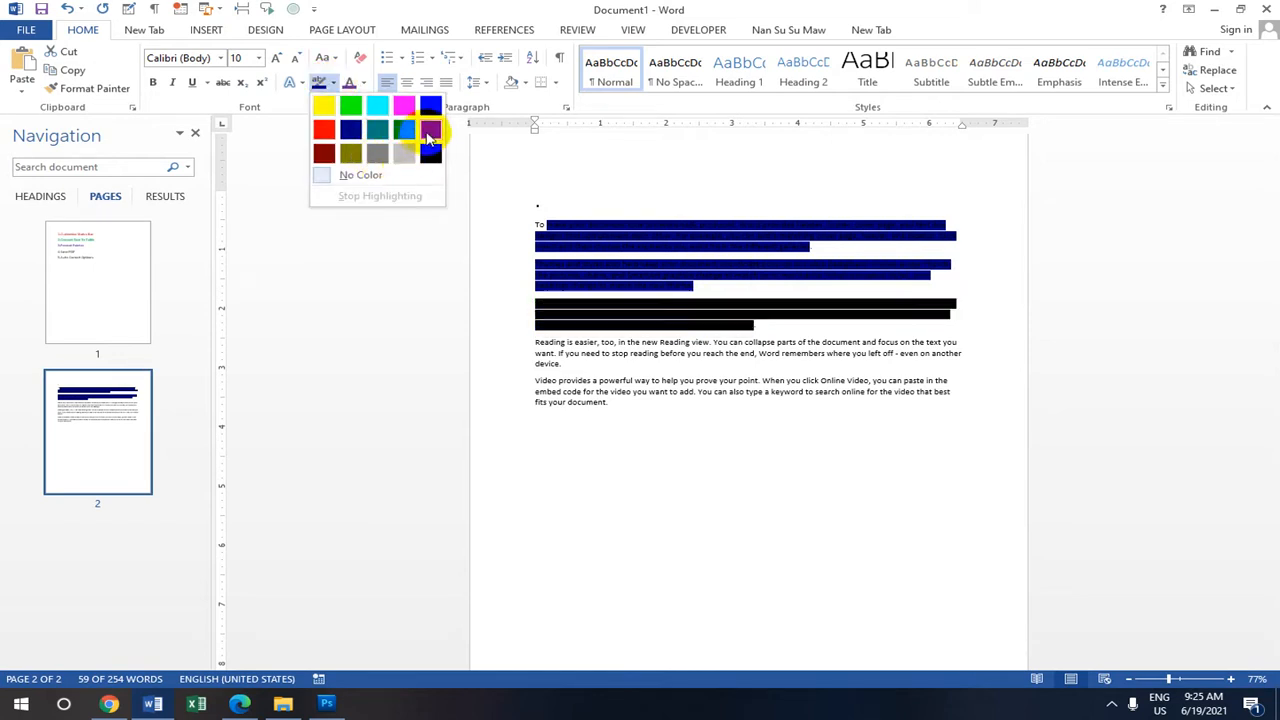
{"action": "left_click", "coordinate": [430, 129]}
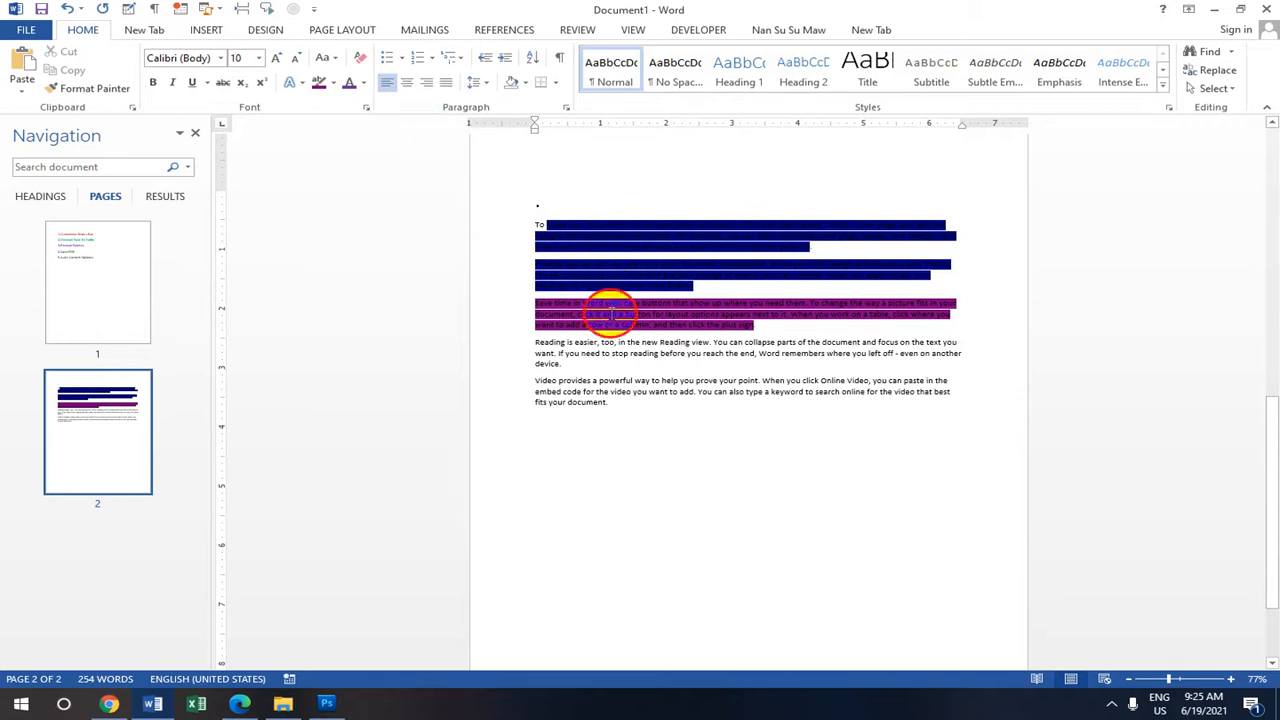
Copy the purple highlighting with Format Painter onto the paragraph beginning "Reading is easier, too"
{"action": "left_click", "coordinate": [100, 88]}
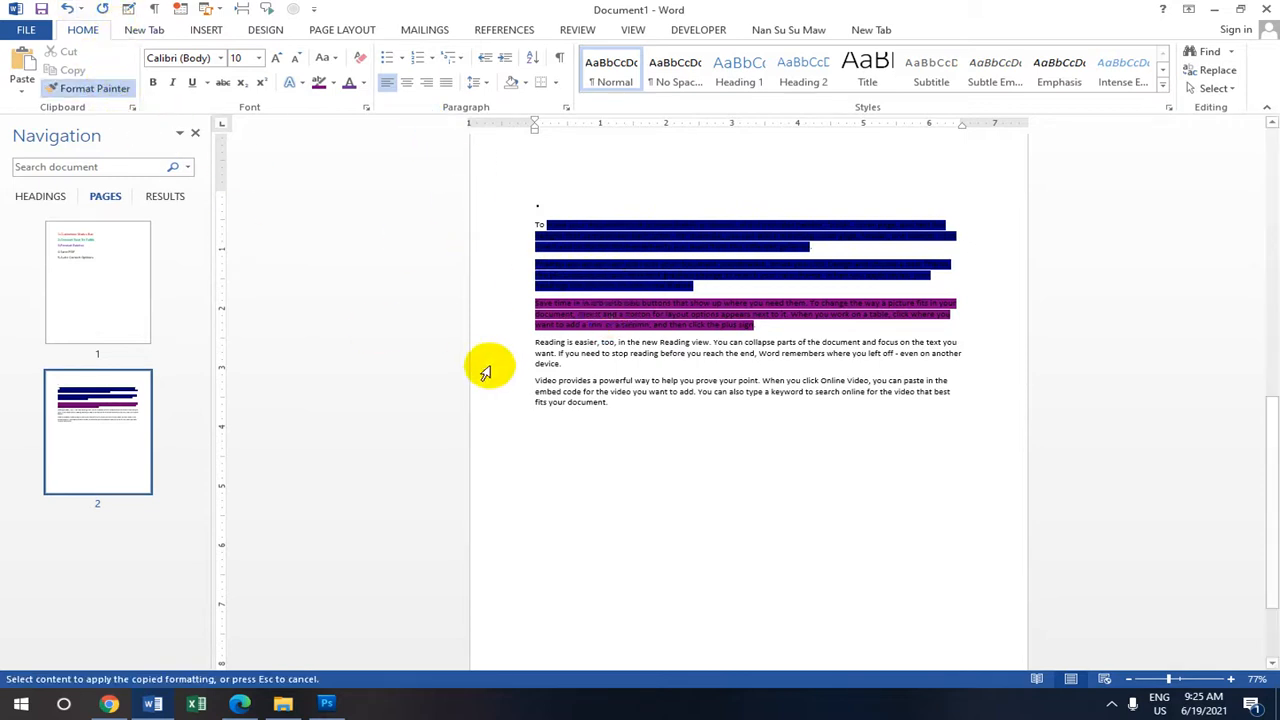
{"action": "left_click_drag", "start_coordinate": [534, 338], "coordinate": [692, 365]}
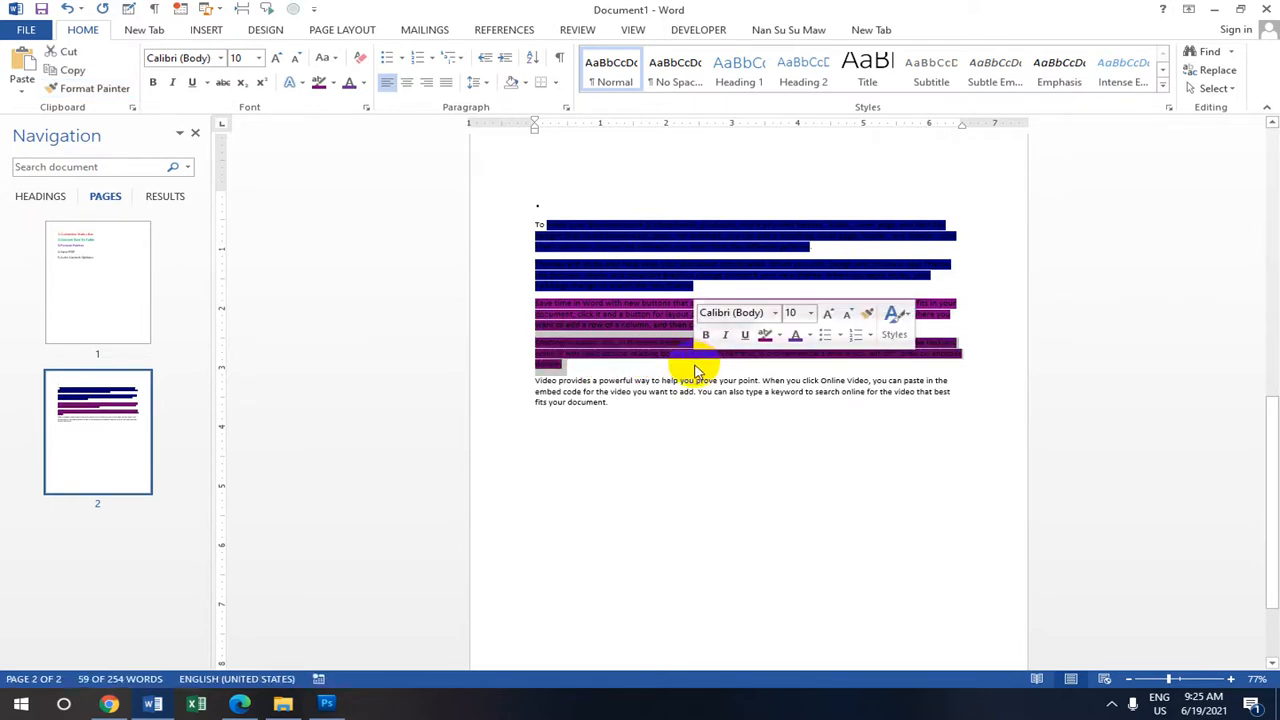
{"action": "scroll", "coordinate": [683, 326], "scroll_direction": "down", "scroll_amount": 2}
{"action": "scroll", "coordinate": [686, 309], "scroll_direction": "up", "scroll_amount": 4}
{"action": "scroll", "coordinate": [651, 357], "scroll_direction": "up", "scroll_amount": 3}
{"action": "scroll", "coordinate": [654, 360], "scroll_direction": "down", "scroll_amount": 2}
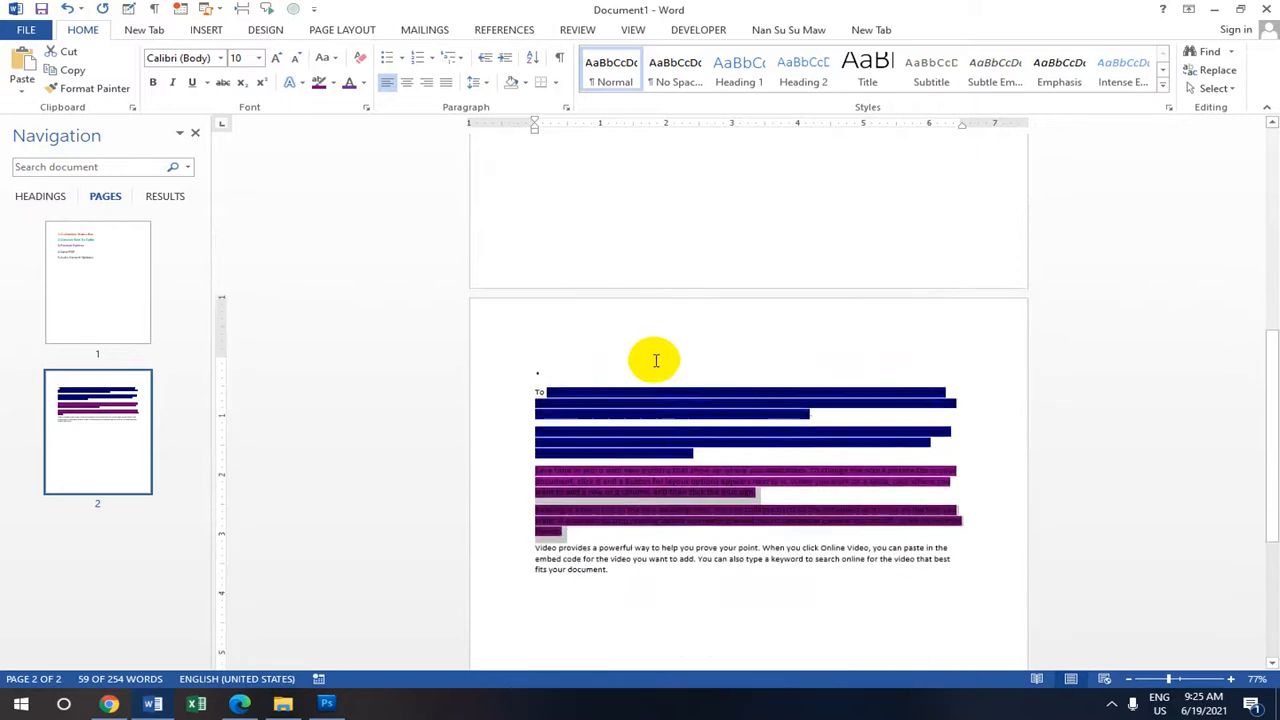
Delete all the sample paragraphs on the second page
{"action": "left_click", "coordinate": [532, 372]}
{"action": "scroll", "coordinate": [595, 382], "scroll_direction": "down", "scroll_amount": 2}
{"action": "left_click_drag", "start_coordinate": [531, 271], "coordinate": [621, 462]}
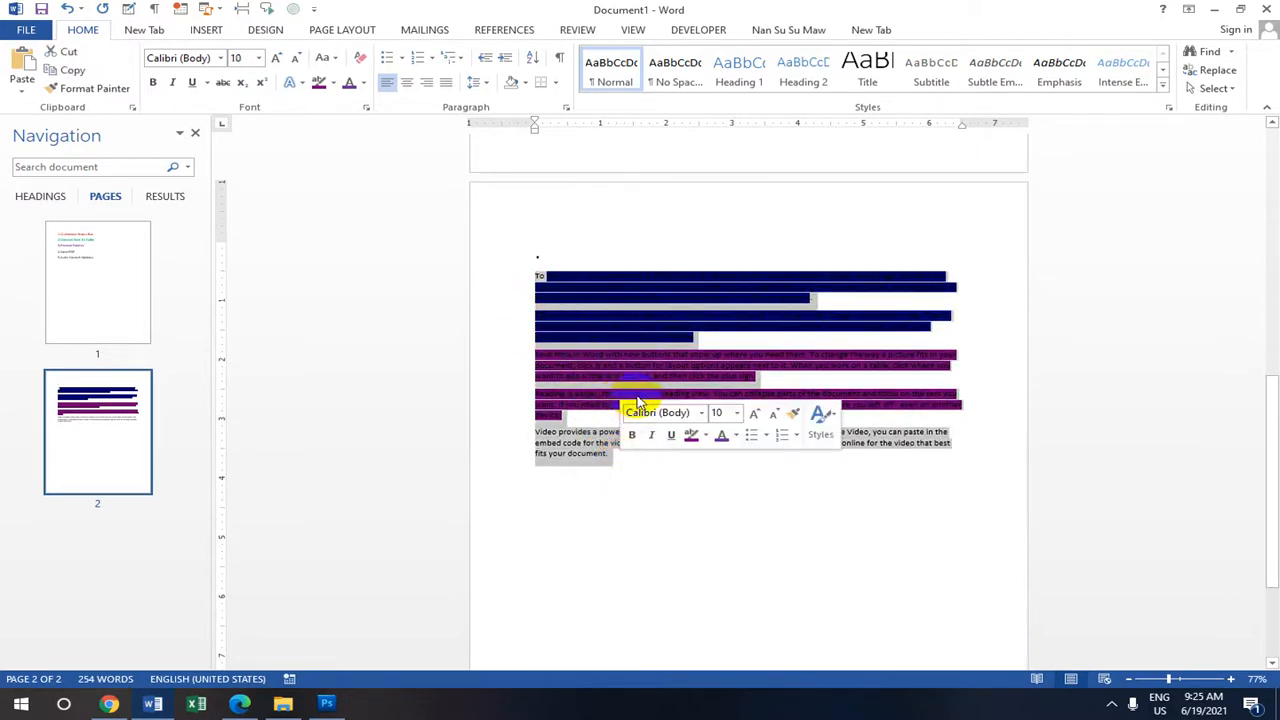
{"action": "key", "text": "Delete"}
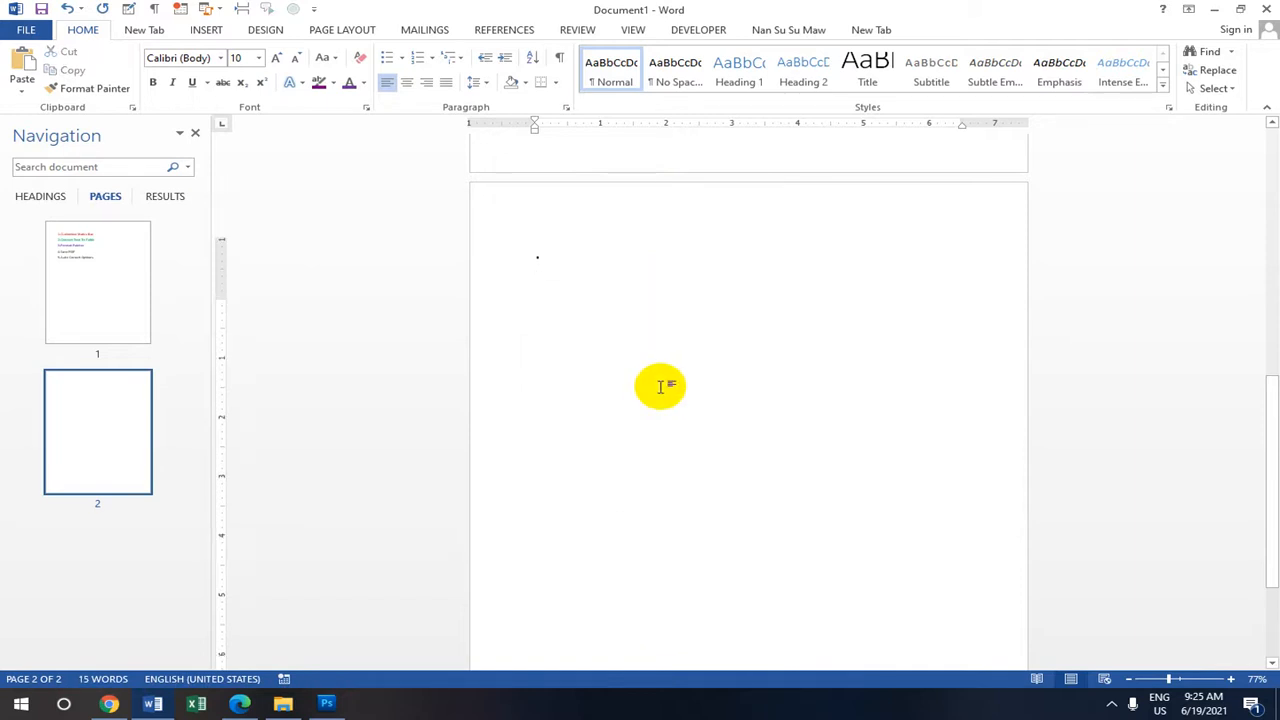
{"action": "scroll", "coordinate": [634, 449], "scroll_direction": "up", "scroll_amount": 10}
{"action": "scroll", "coordinate": [634, 449], "scroll_direction": "up", "scroll_amount": 2}
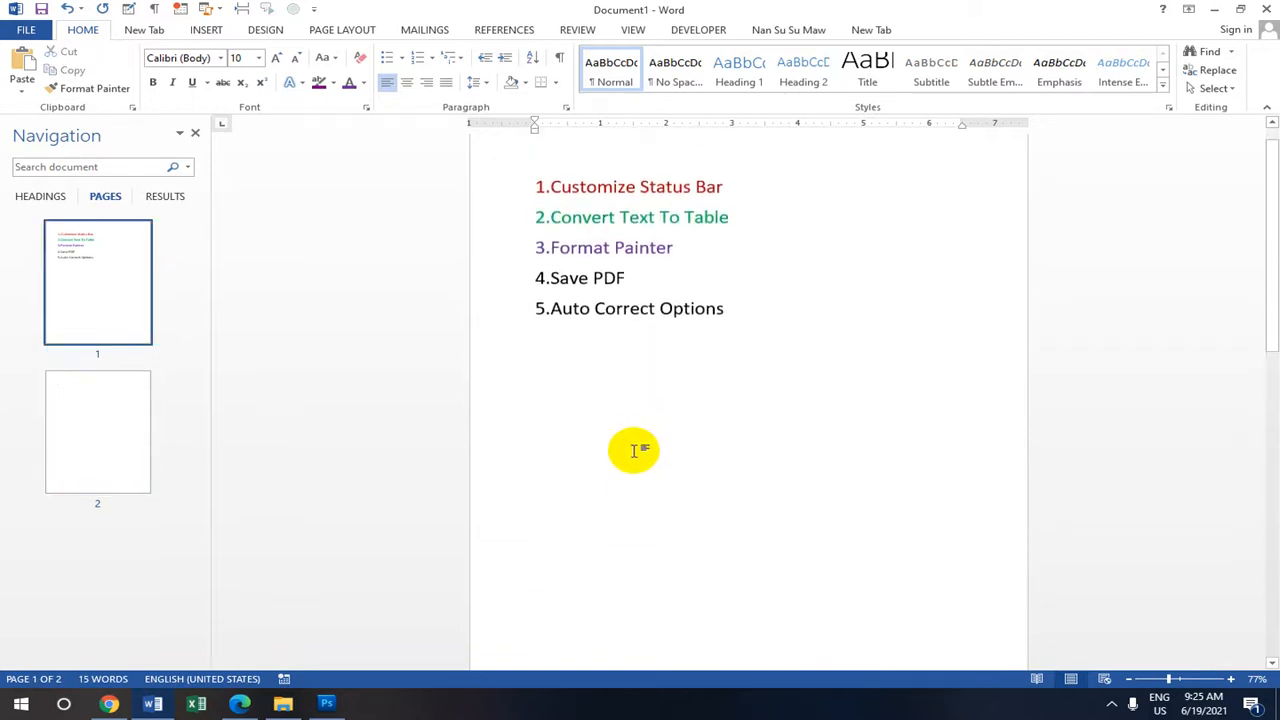
{"action": "scroll", "coordinate": [595, 292], "scroll_direction": "down", "scroll_amount": 10}
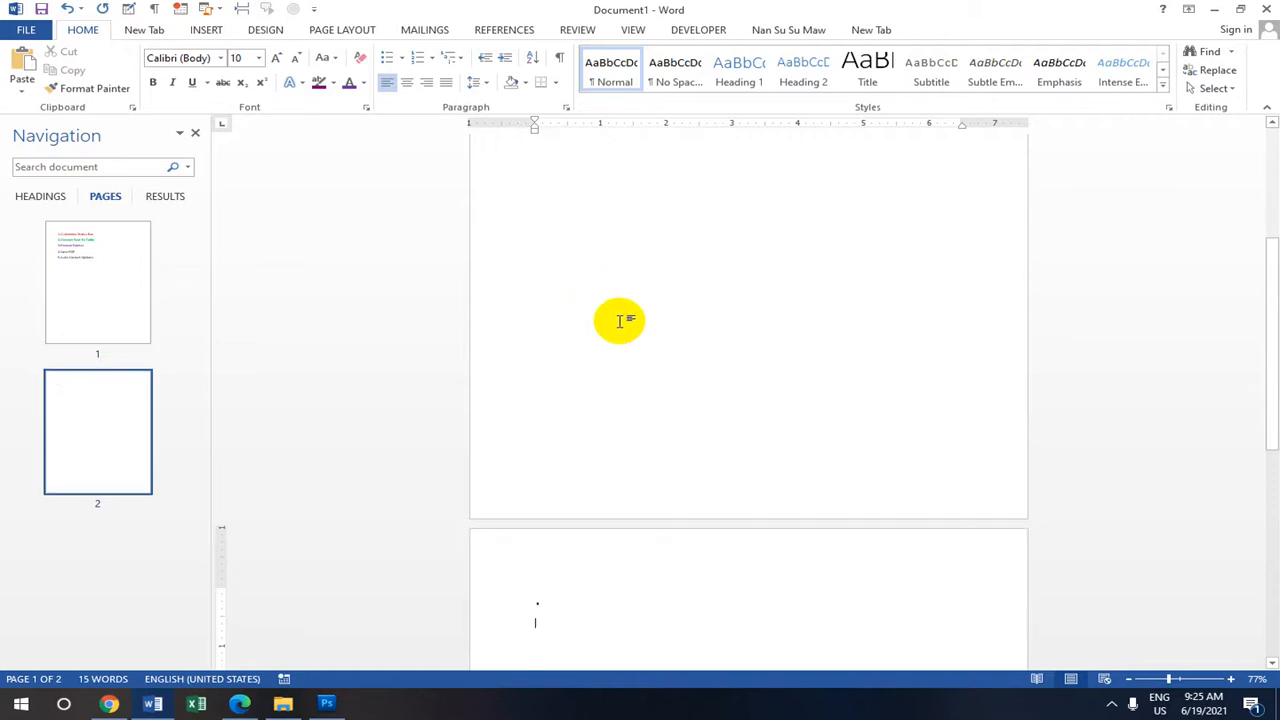
Undo the deletion of the sample paragraphs on the second page
{"action": "key", "text": "ctrl+z"}
{"action": "scroll", "coordinate": [612, 347], "scroll_direction": "down", "scroll_amount": 2}
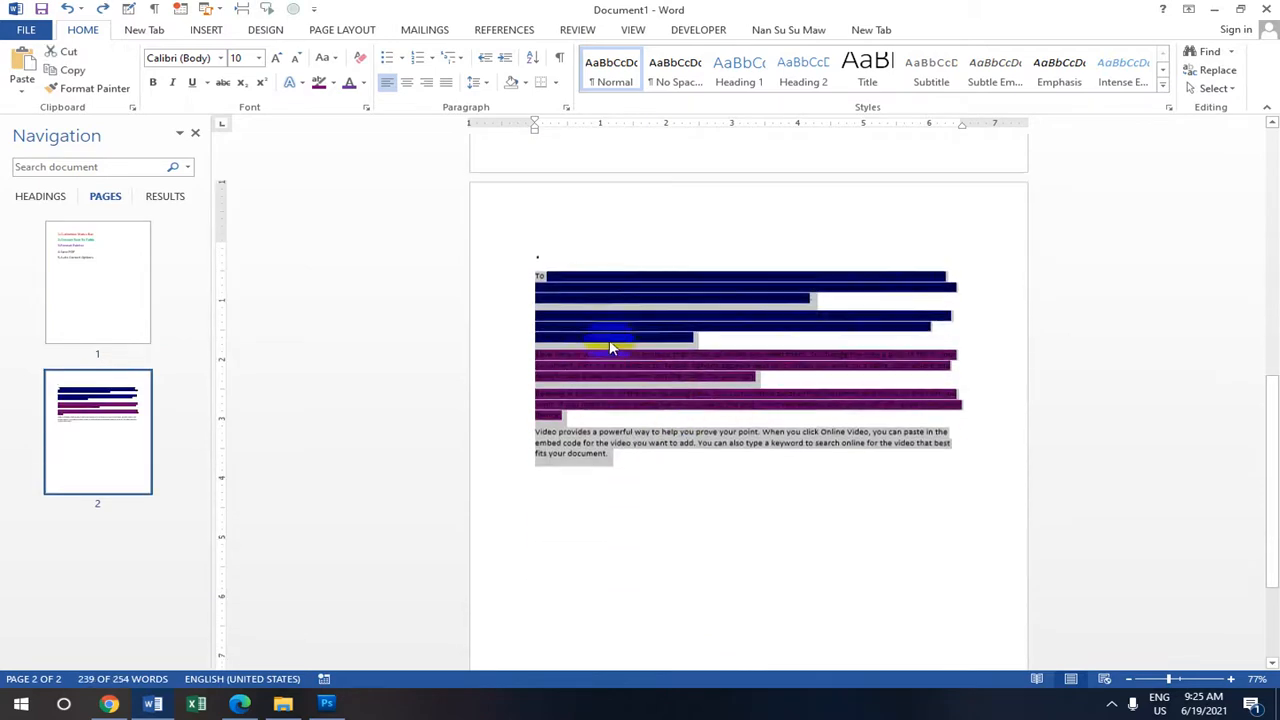
{"action": "left_click", "coordinate": [537, 266]}
{"action": "left_click_drag", "start_coordinate": [540, 280], "coordinate": [586, 300]}
Export the document as a PDF named 1.pdf in the Documents folder, using standard optimization
{"action": "left_click", "coordinate": [26, 29]}
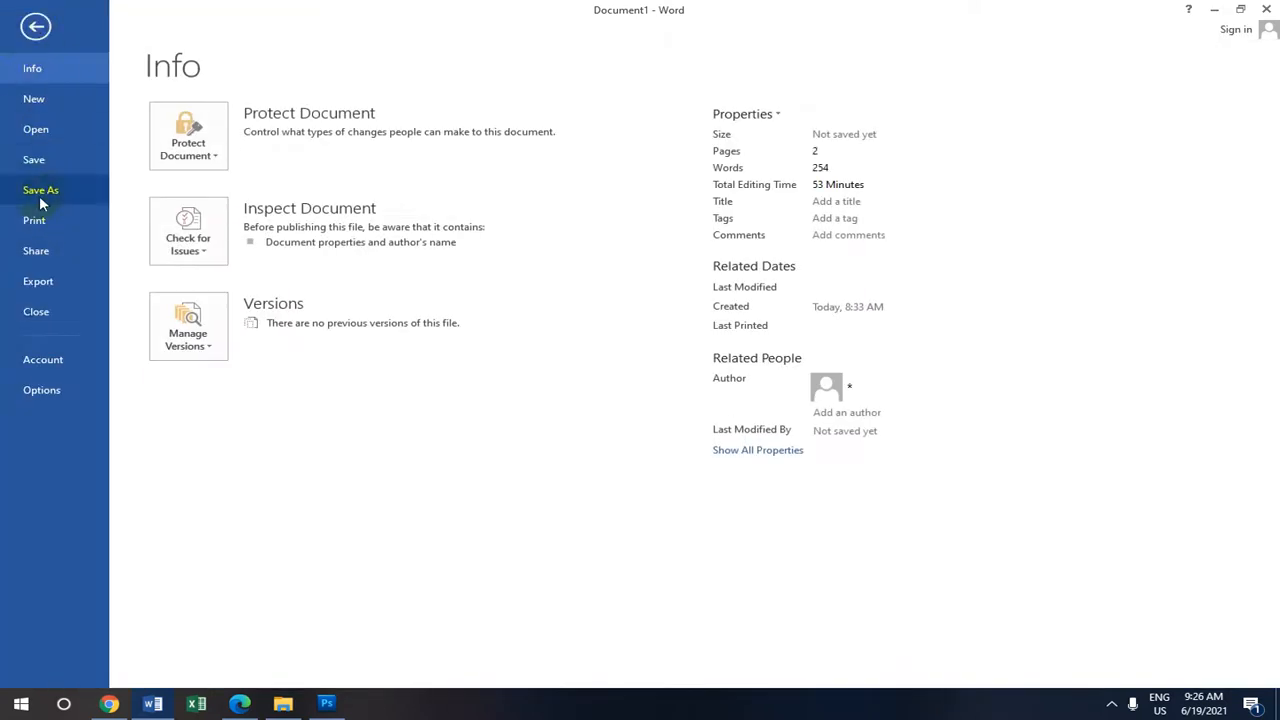
{"action": "left_click", "coordinate": [45, 282]}
{"action": "left_click", "coordinate": [463, 212]}
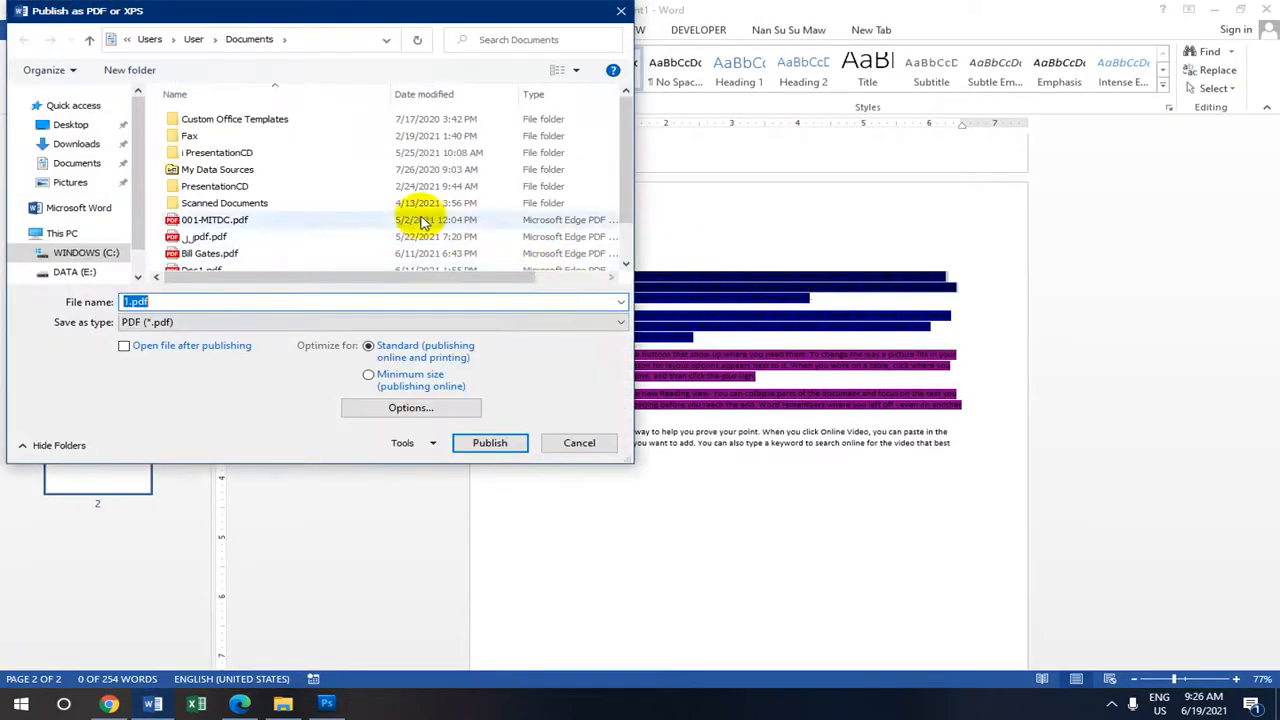
{"action": "left_click", "coordinate": [490, 445]}
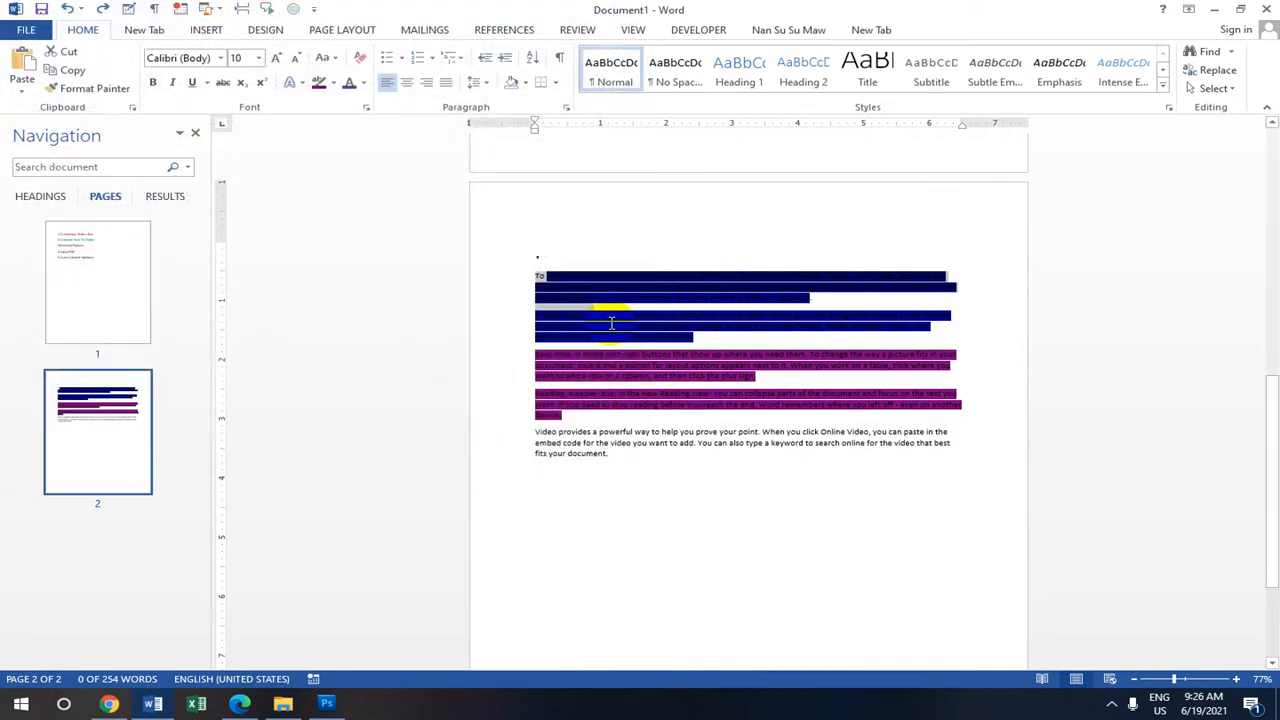
Color the "4.Save PDF" line of the feature list on the first page light blue
{"action": "scroll", "coordinate": [586, 294], "scroll_direction": "down", "scroll_amount": 1}
{"action": "scroll", "coordinate": [580, 291], "scroll_direction": "up", "scroll_amount": 4}
{"action": "scroll", "coordinate": [580, 249], "scroll_direction": "up", "scroll_amount": 5}
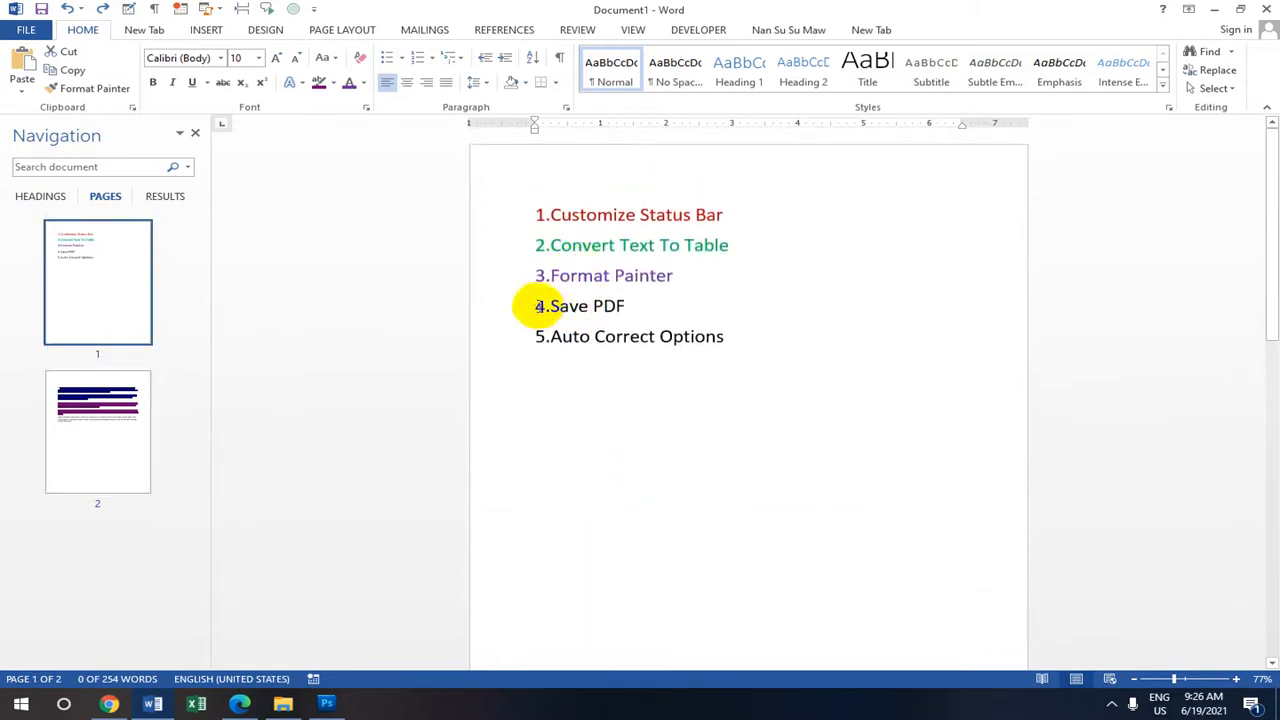
{"action": "left_click_drag", "start_coordinate": [540, 306], "coordinate": [623, 306]}
{"action": "left_click", "coordinate": [363, 84]}
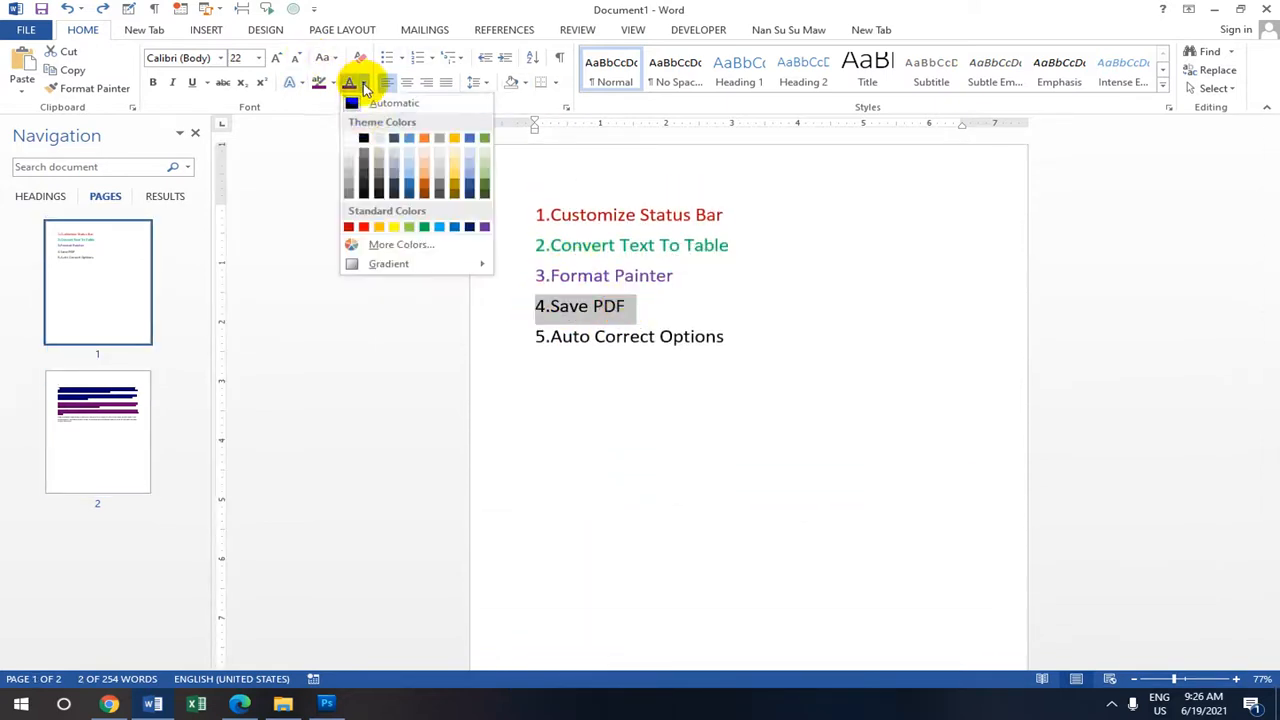
{"action": "left_click", "coordinate": [440, 226]}
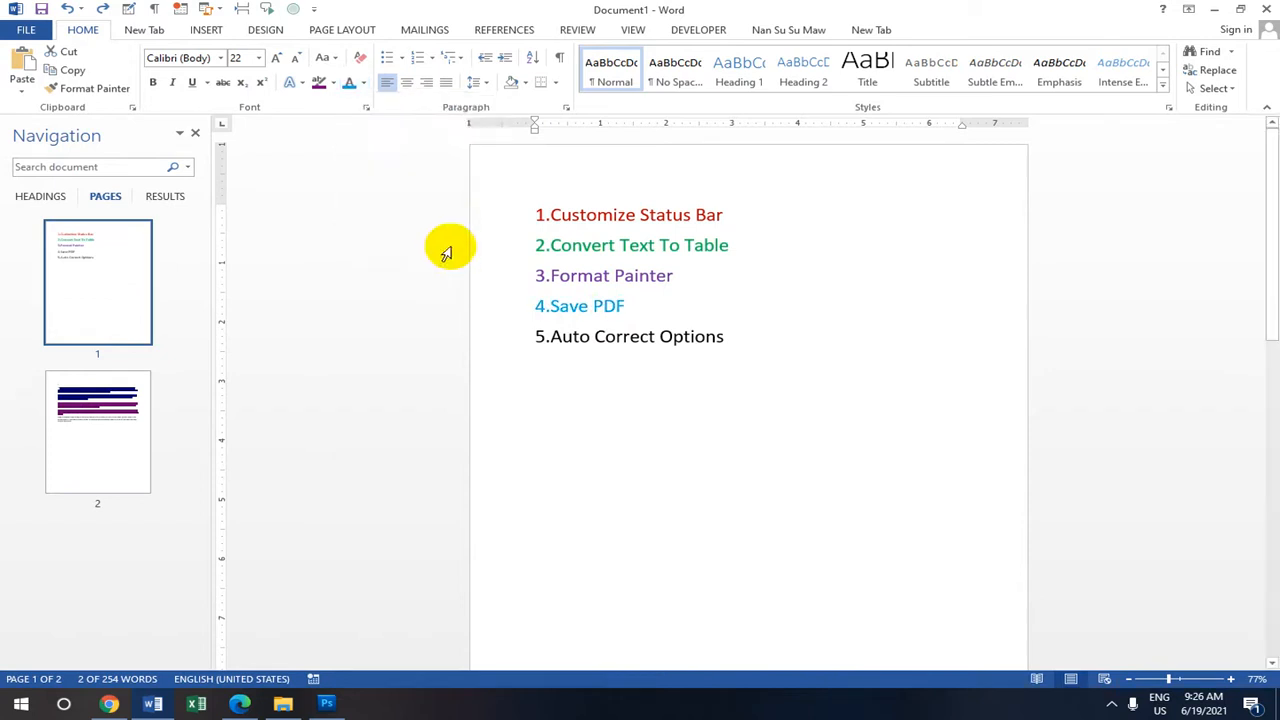
Color the "5.Auto Correct Options" line of the feature list on the first page dark blue
{"action": "left_click", "coordinate": [598, 340]}
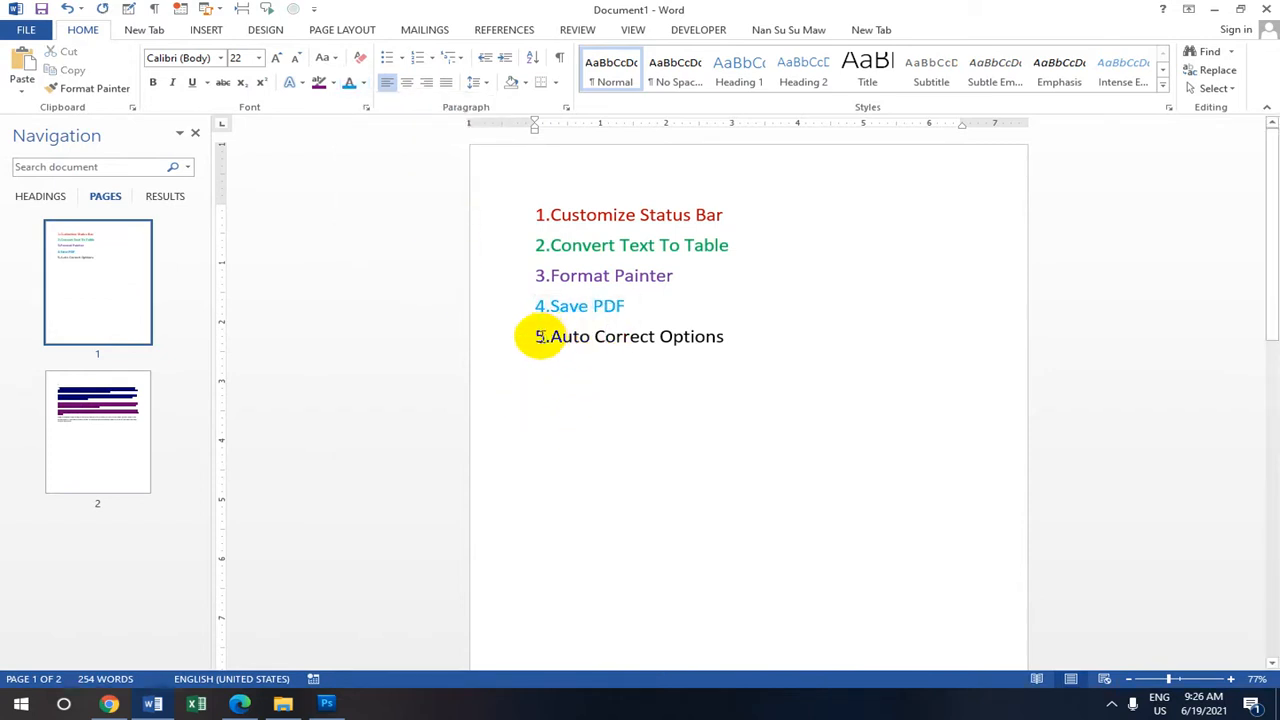
{"action": "left_click_drag", "start_coordinate": [537, 336], "coordinate": [737, 337]}
{"action": "scroll", "coordinate": [666, 366], "scroll_direction": "down", "scroll_amount": 8}
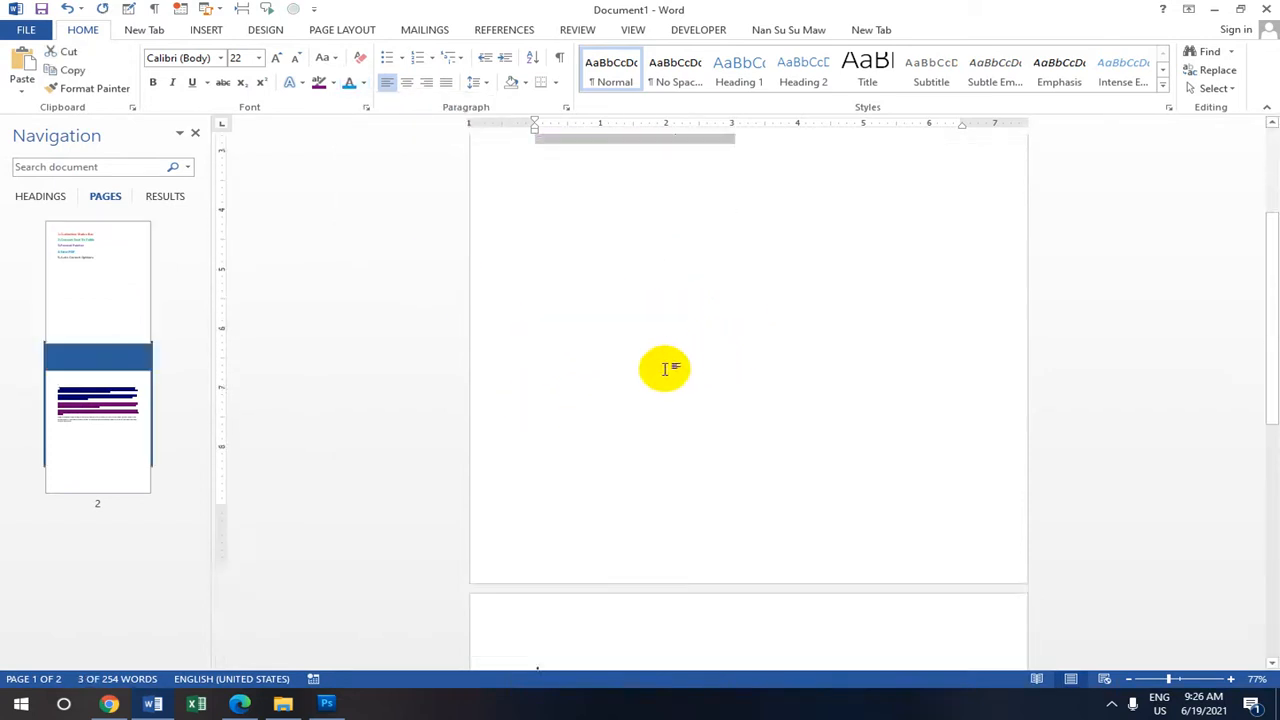
{"action": "scroll", "coordinate": [632, 492], "scroll_direction": "down", "scroll_amount": 4}
{"action": "scroll", "coordinate": [594, 400], "scroll_direction": "up", "scroll_amount": 1}
{"action": "scroll", "coordinate": [586, 374], "scroll_direction": "up", "scroll_amount": 2}
{"action": "scroll", "coordinate": [600, 250], "scroll_direction": "up", "scroll_amount": 6}
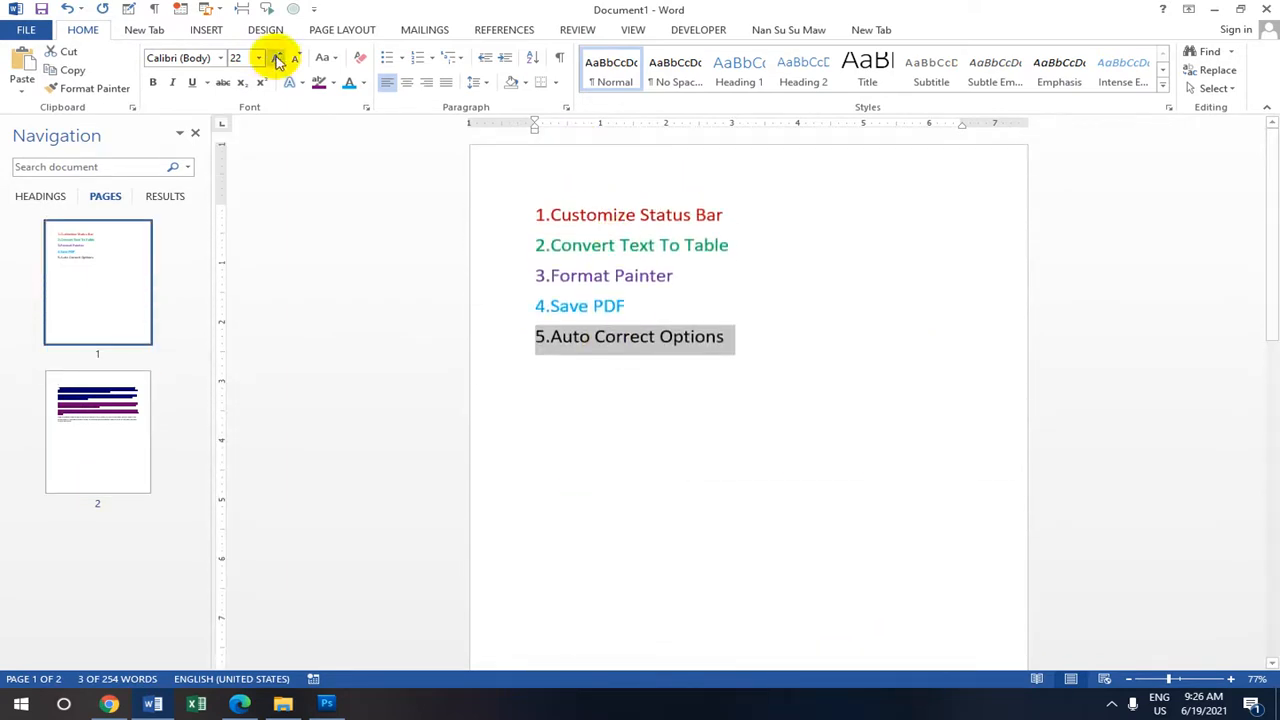
{"action": "left_click", "coordinate": [335, 83]}
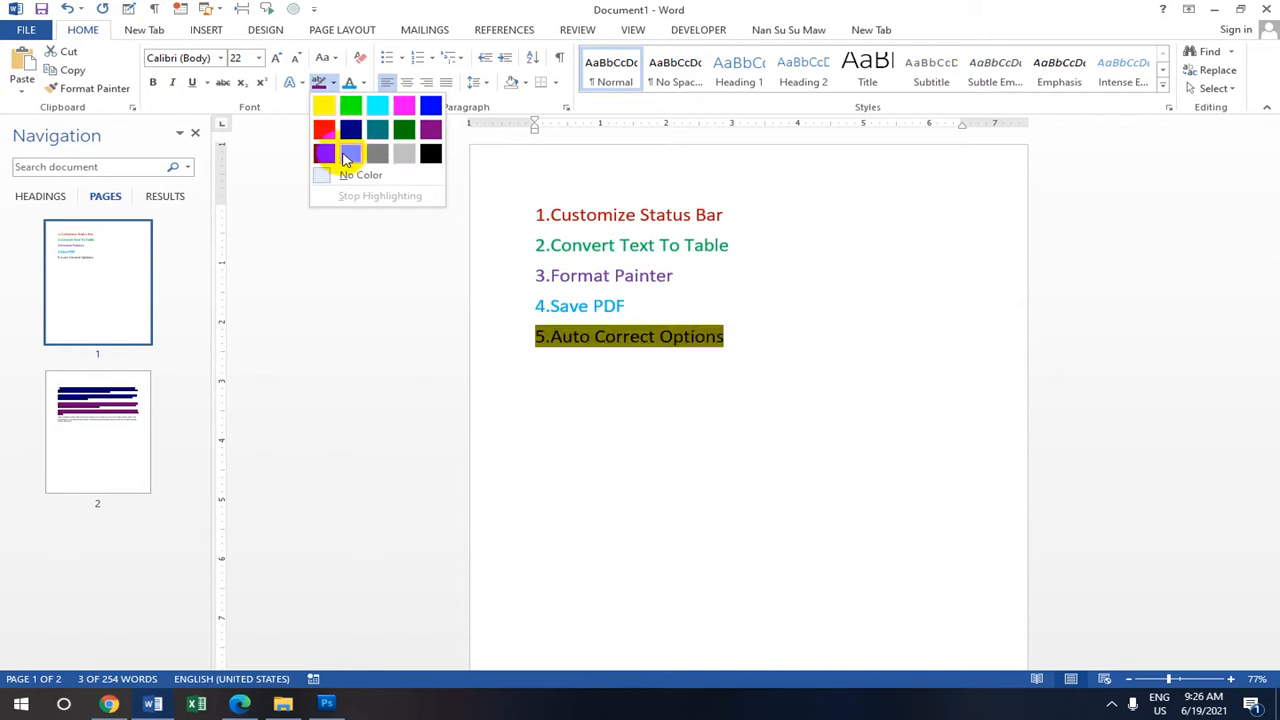
{"action": "left_click", "coordinate": [398, 286]}
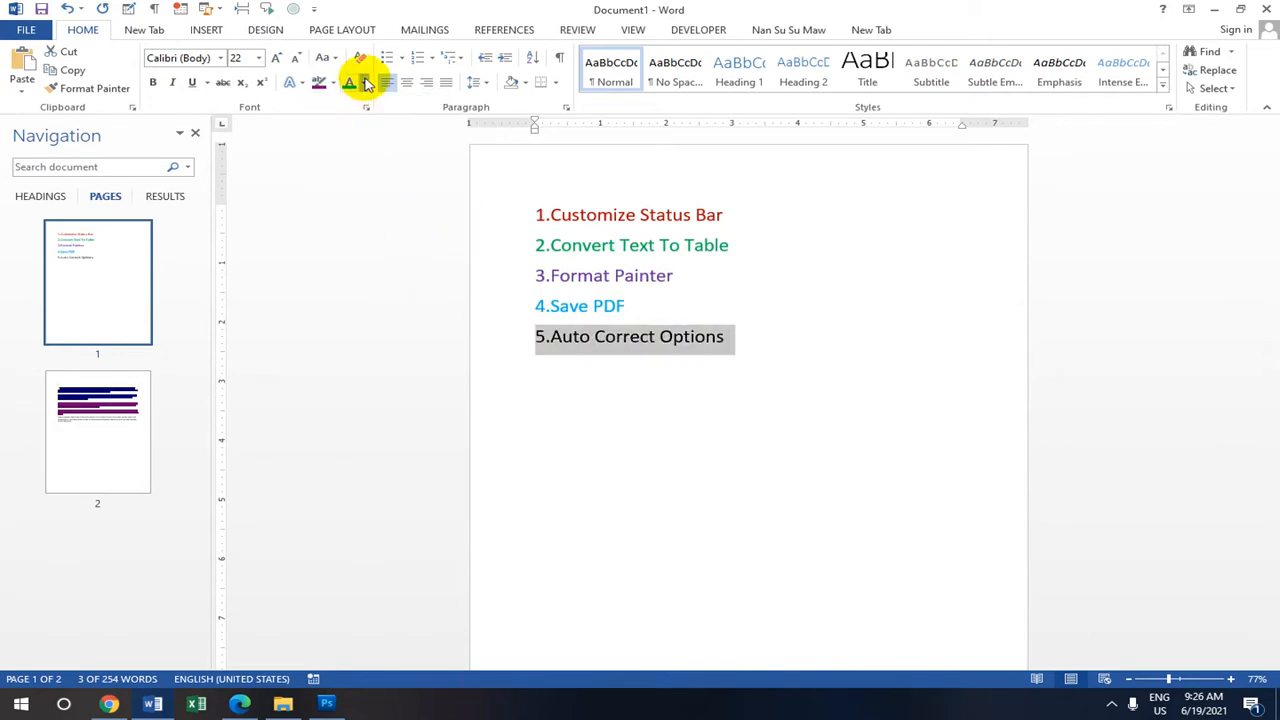
{"action": "left_click", "coordinate": [366, 84]}
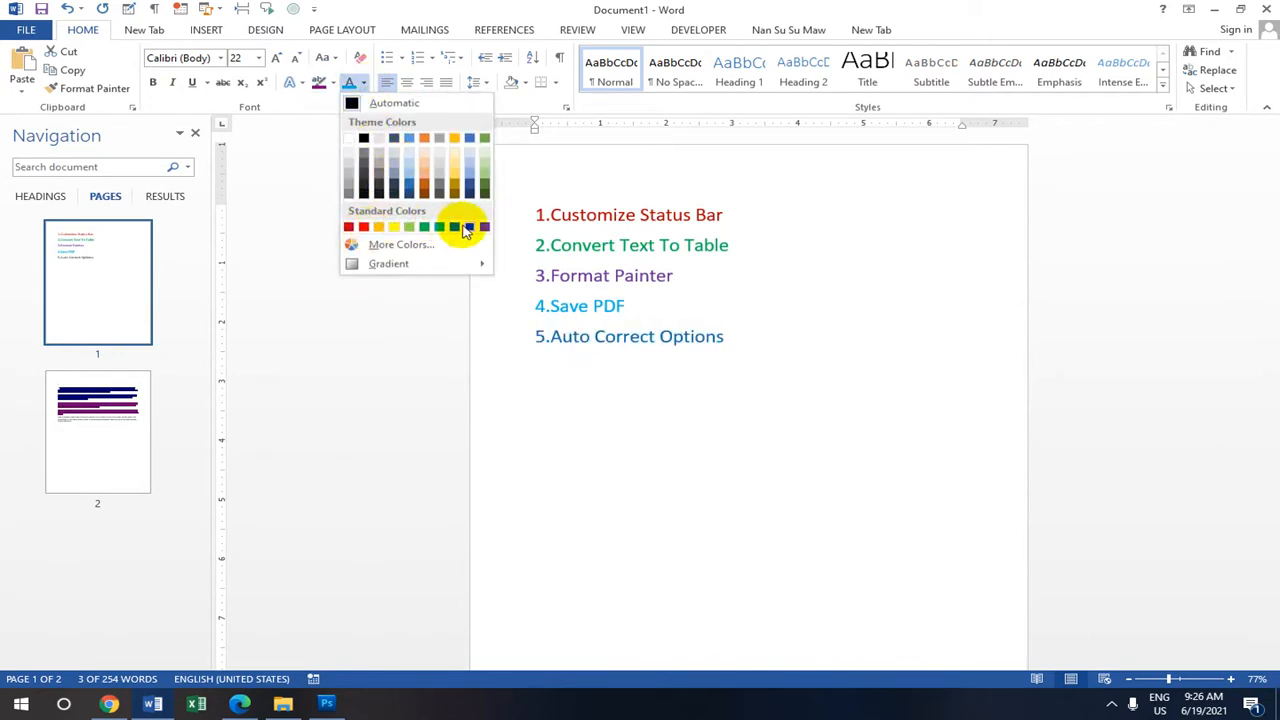
{"action": "left_click", "coordinate": [469, 227]}
Delete all the highlighted sample paragraphs and the leftover dot above them on the second page
{"action": "scroll", "coordinate": [706, 391], "scroll_direction": "down", "scroll_amount": 10}
{"action": "left_click_drag", "start_coordinate": [537, 293], "coordinate": [630, 476]}
{"action": "left_click", "coordinate": [632, 478]}
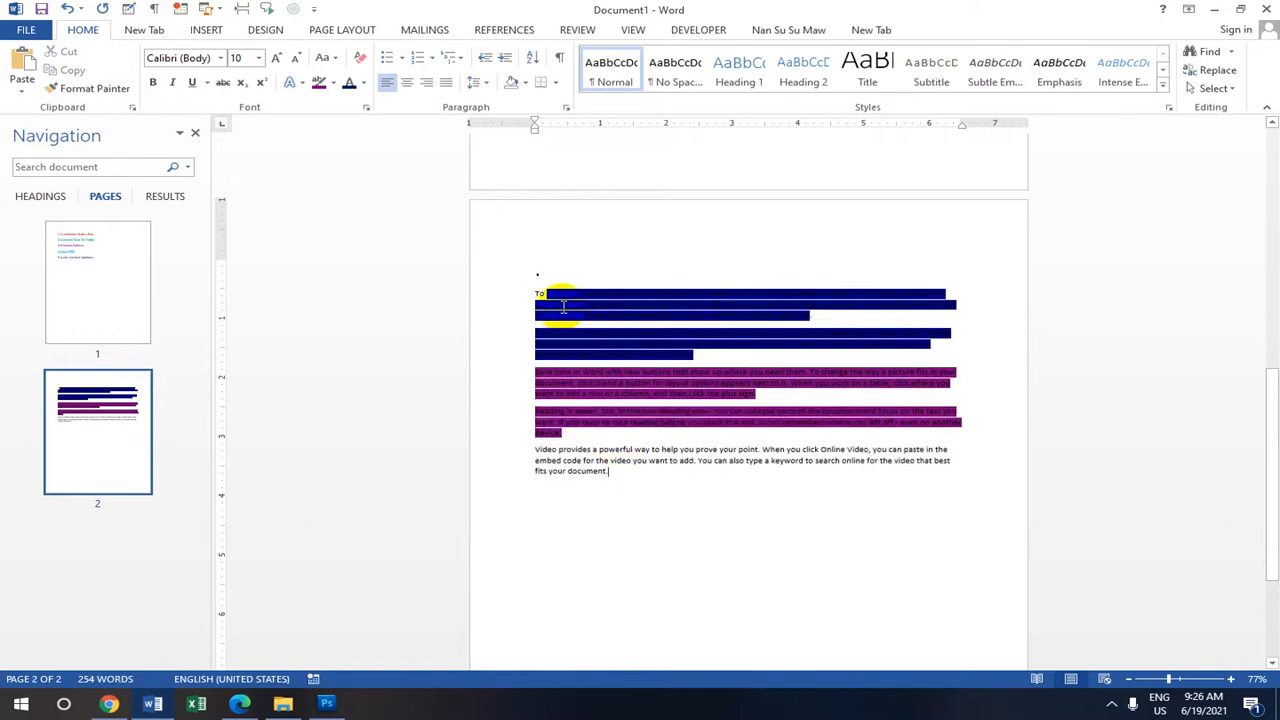
{"action": "left_click_drag", "start_coordinate": [537, 293], "coordinate": [611, 487]}
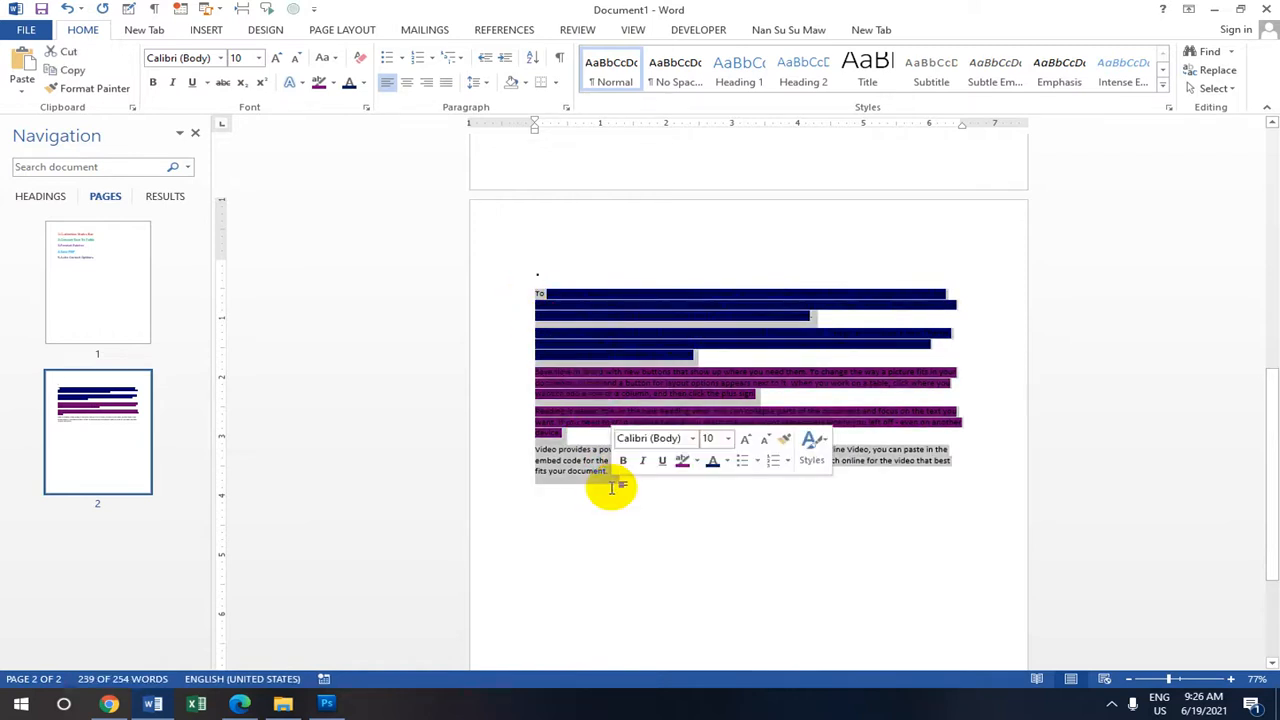
{"action": "key", "text": "Delete"}
{"action": "left_click", "coordinate": [538, 276]}
{"action": "double_click", "coordinate": [538, 276]}
{"action": "key", "text": "Delete"}
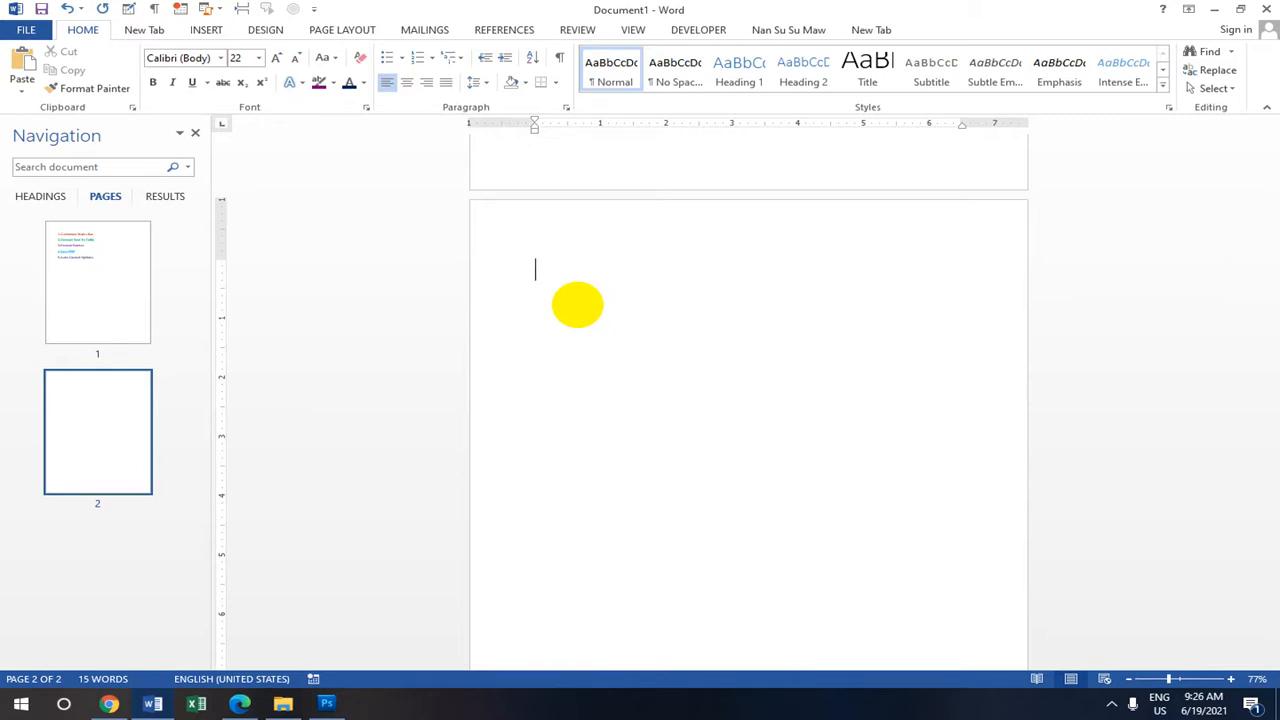
Set the font size to 12 on the empty second page and generate sample text with =Rand(3,3)
{"action": "left_click", "coordinate": [259, 58]}
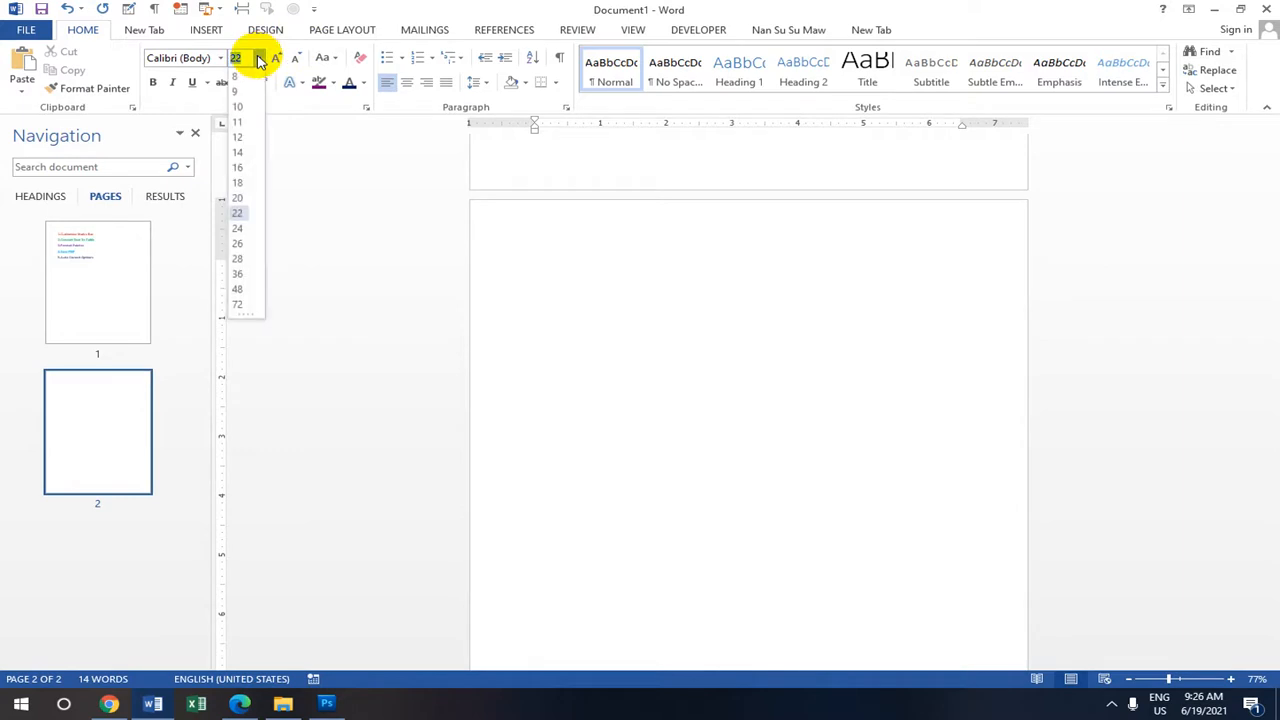
{"action": "left_click", "coordinate": [234, 199]}
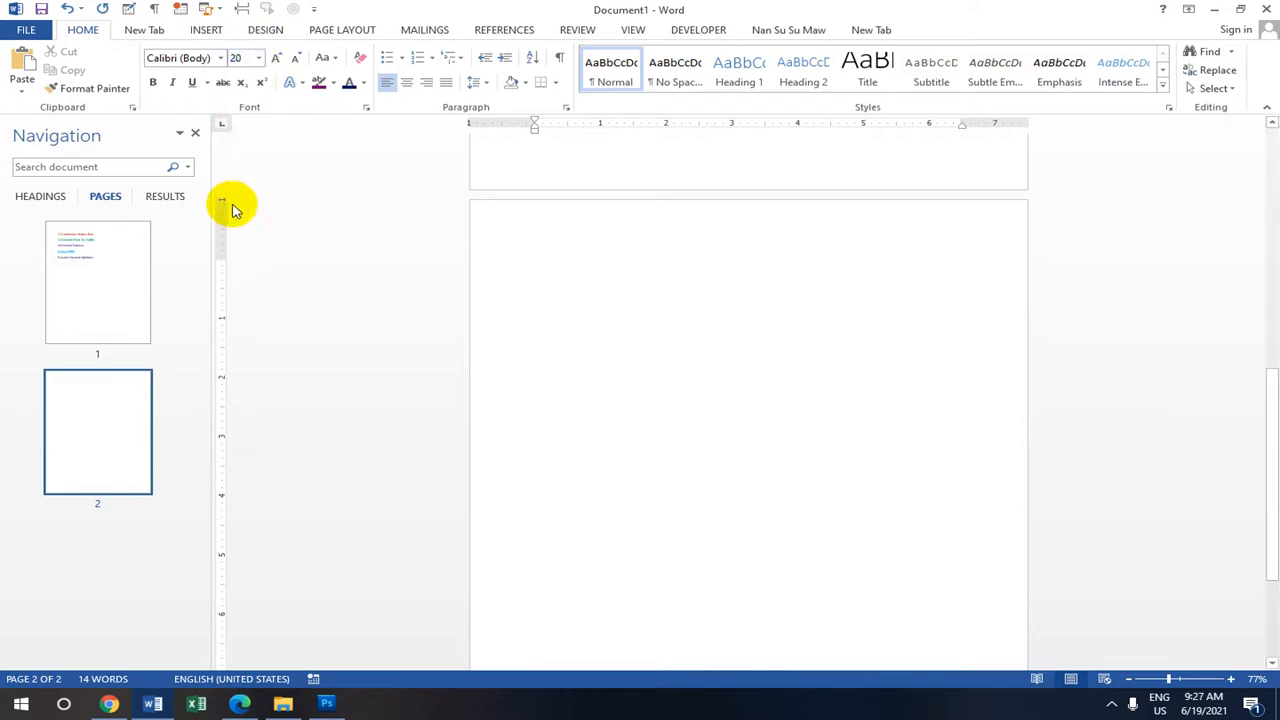
{"action": "left_click", "coordinate": [540, 248]}
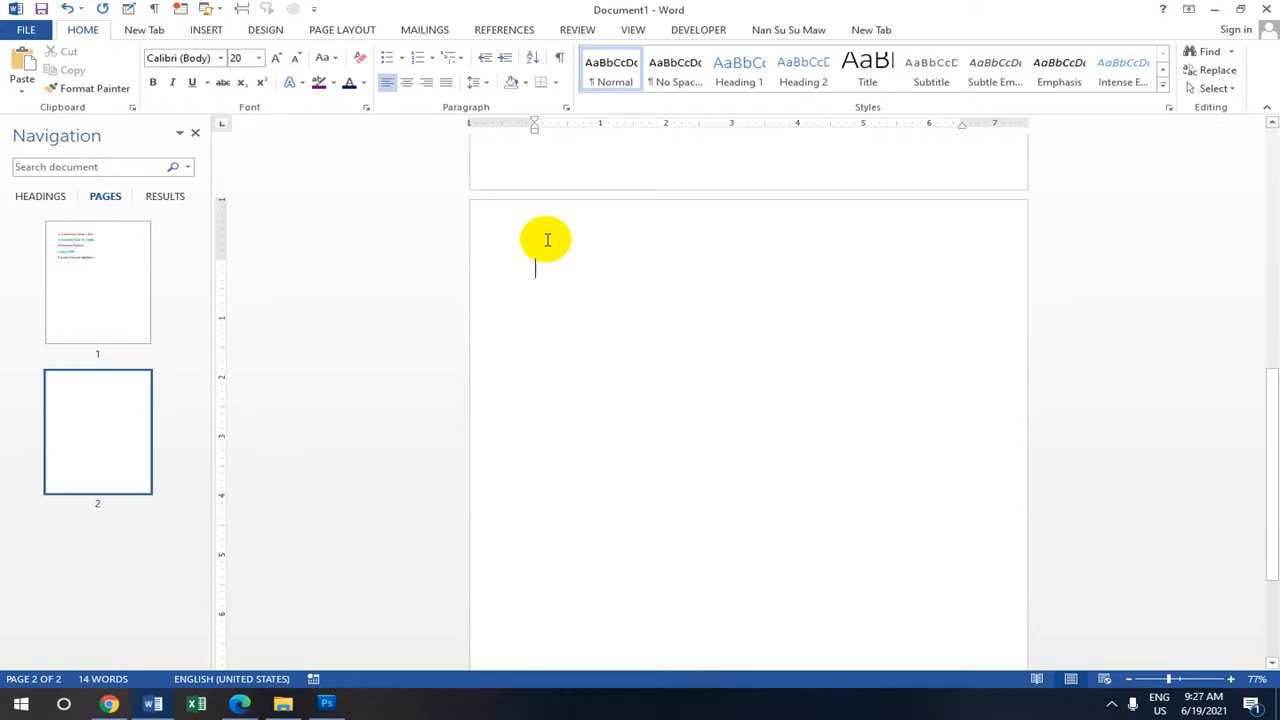
{"action": "left_click", "coordinate": [259, 58]}
{"action": "left_click", "coordinate": [230, 143]}
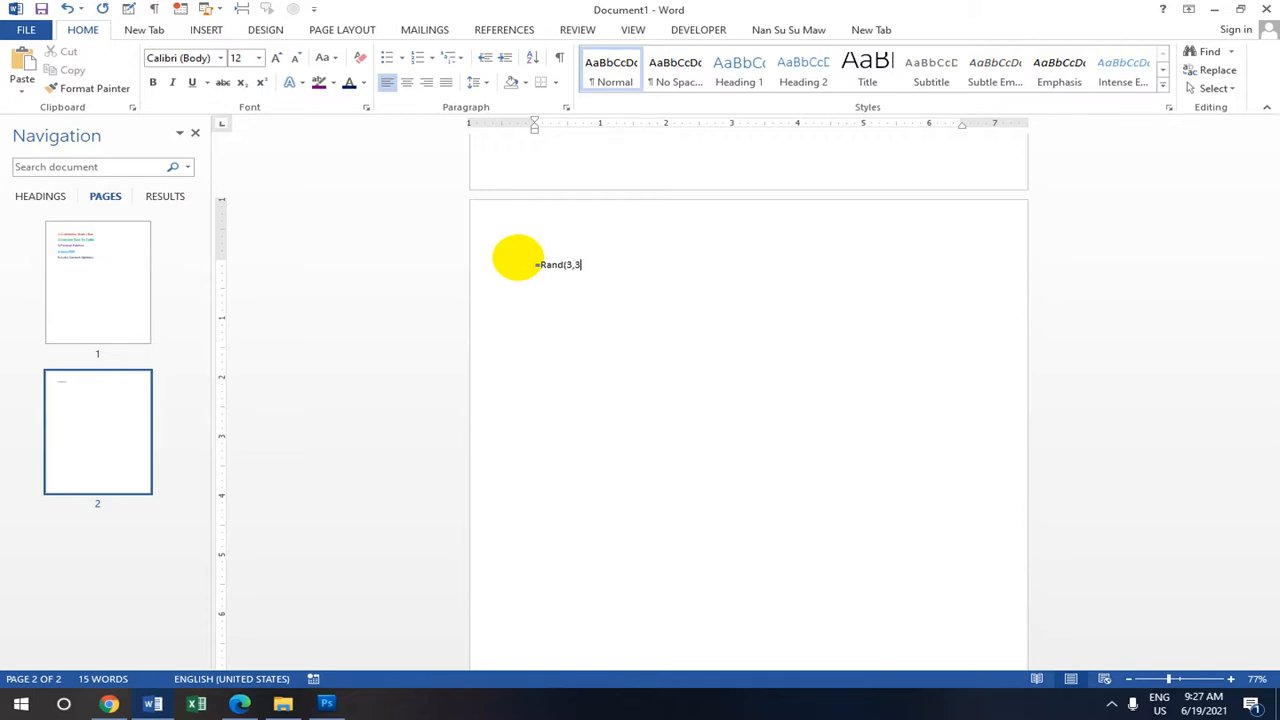
{"action": "key", "text": "Return"}
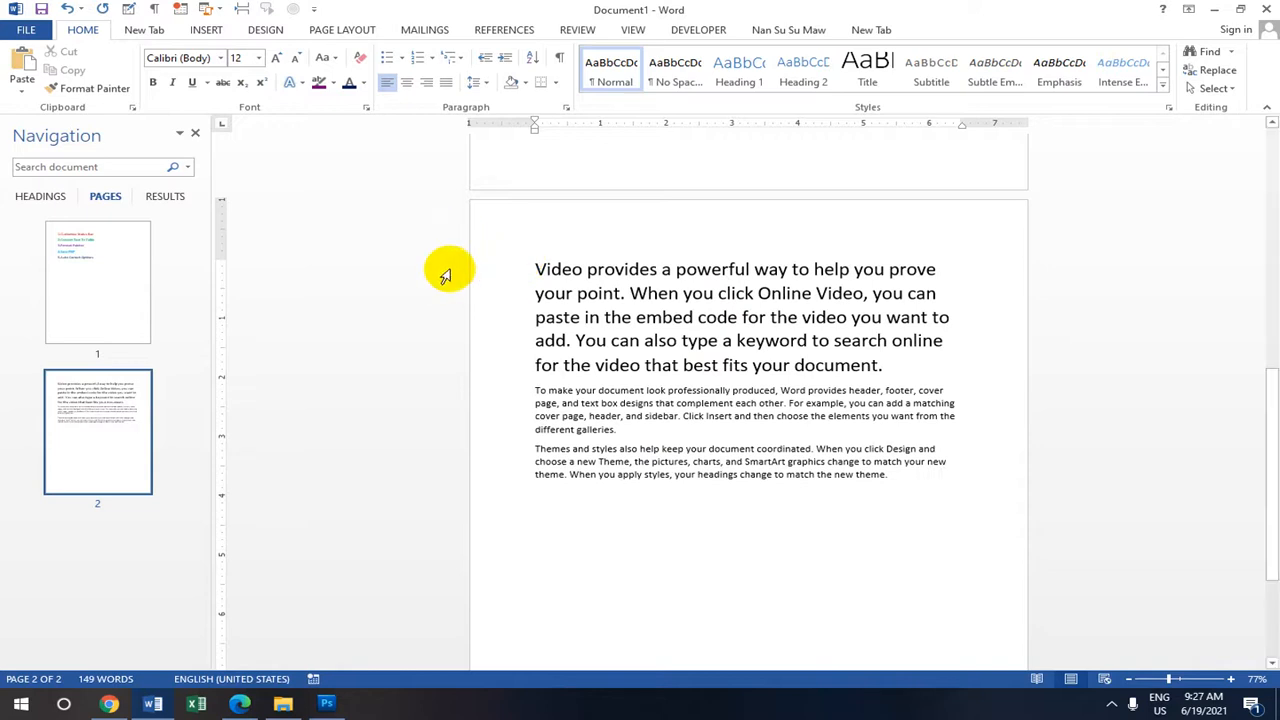
Delete the second and third sample paragraphs, keeping only the "Video provides a powerful way" paragraph
{"action": "left_click_drag", "start_coordinate": [540, 393], "coordinate": [829, 508]}
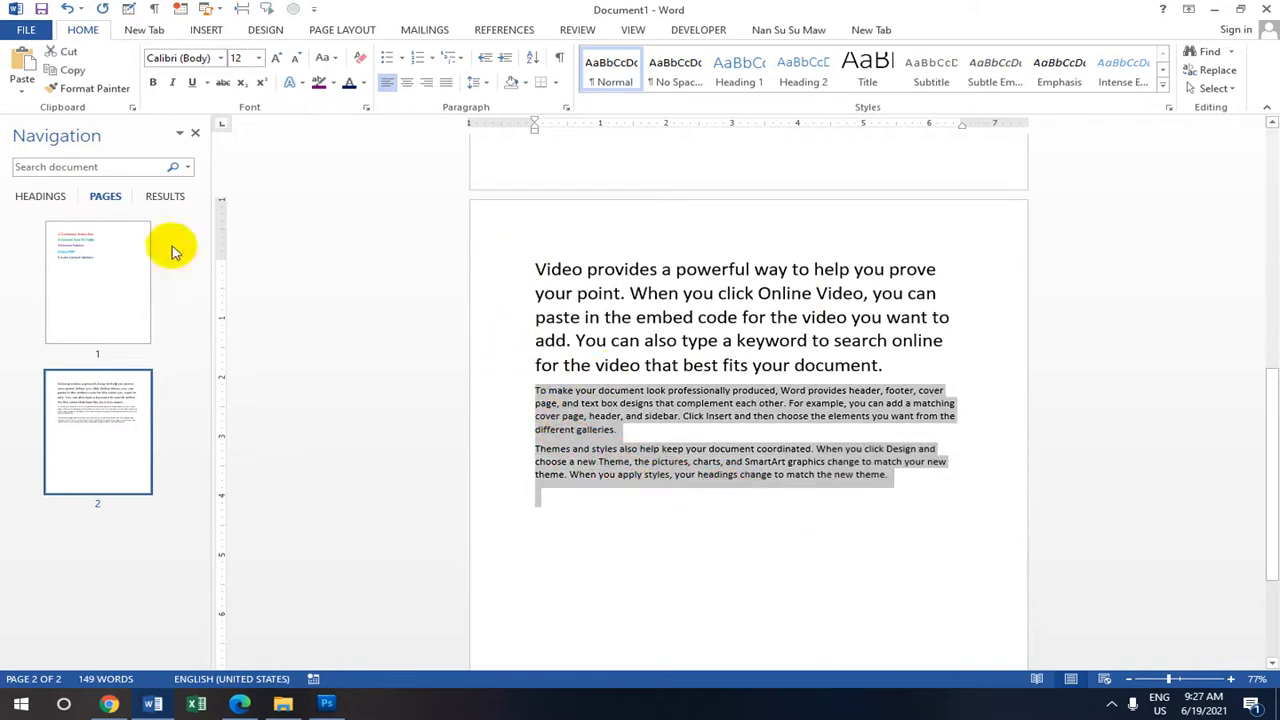
{"action": "left_click", "coordinate": [88, 88]}
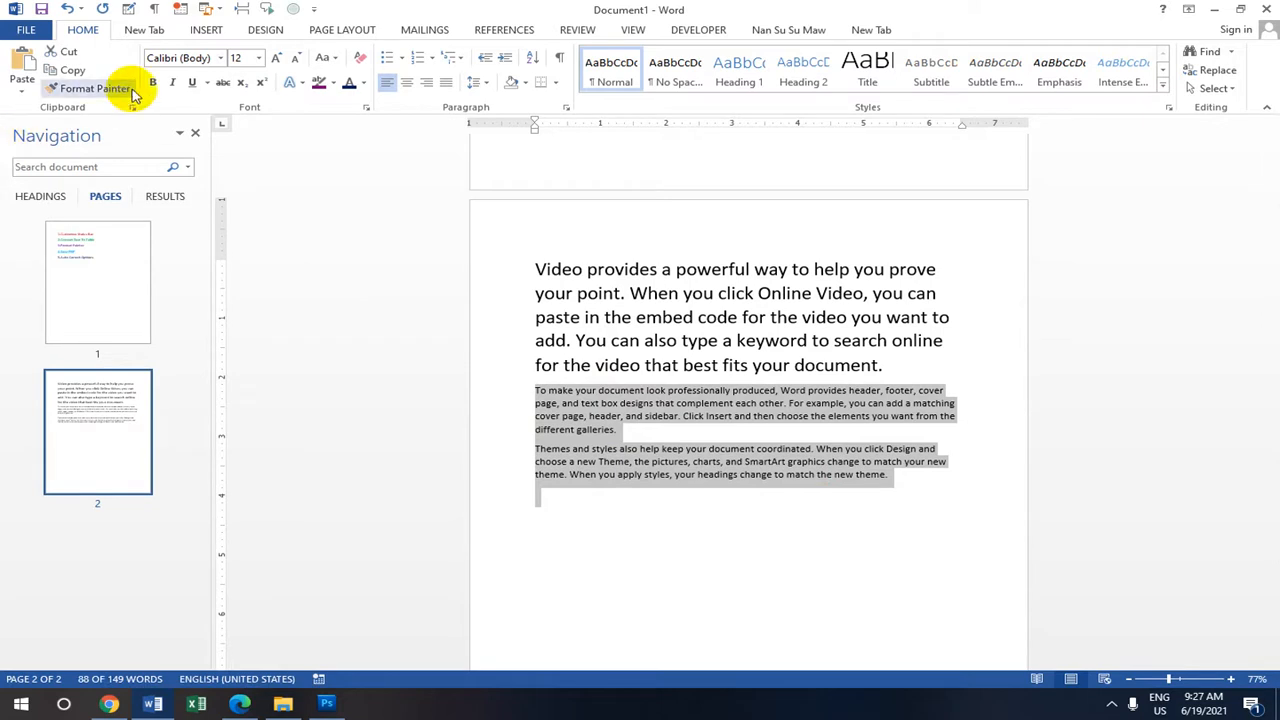
{"action": "key", "text": "Delete"}
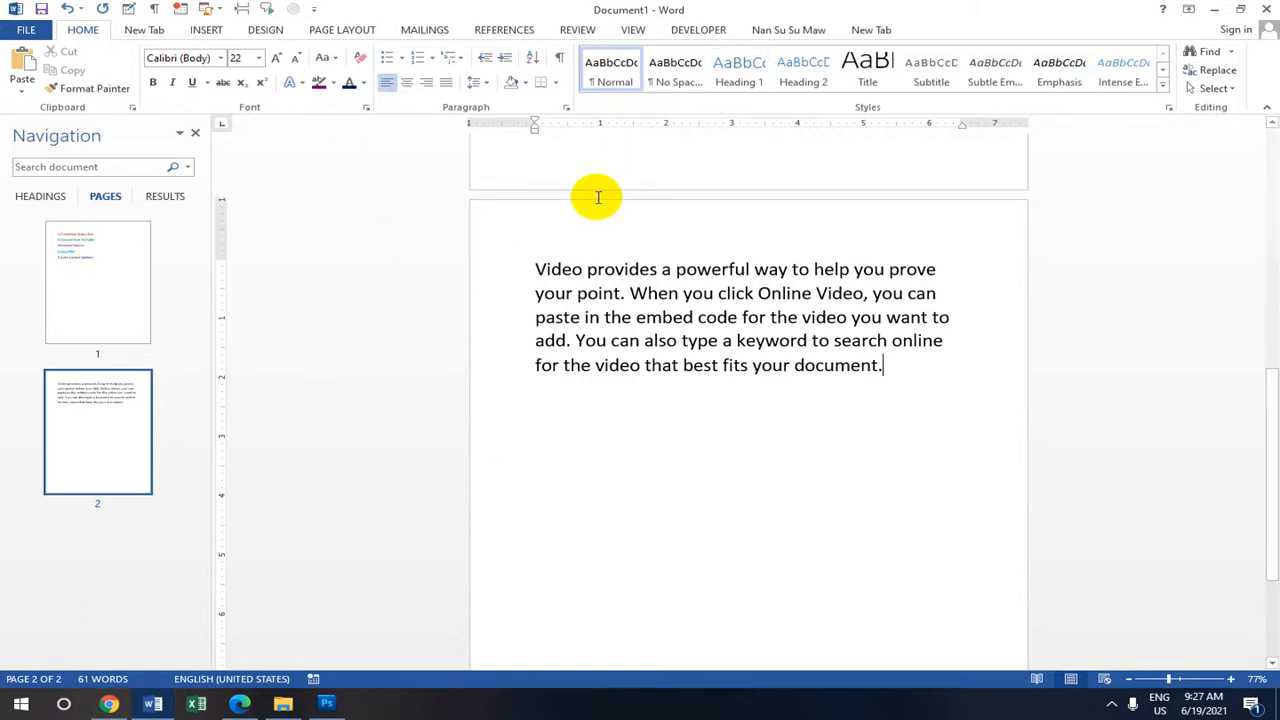
Add an AutoCorrect entry that replaces MITDC with the whole "Video provides" paragraph as formatted text
{"action": "left_click_drag", "start_coordinate": [538, 262], "coordinate": [935, 396]}
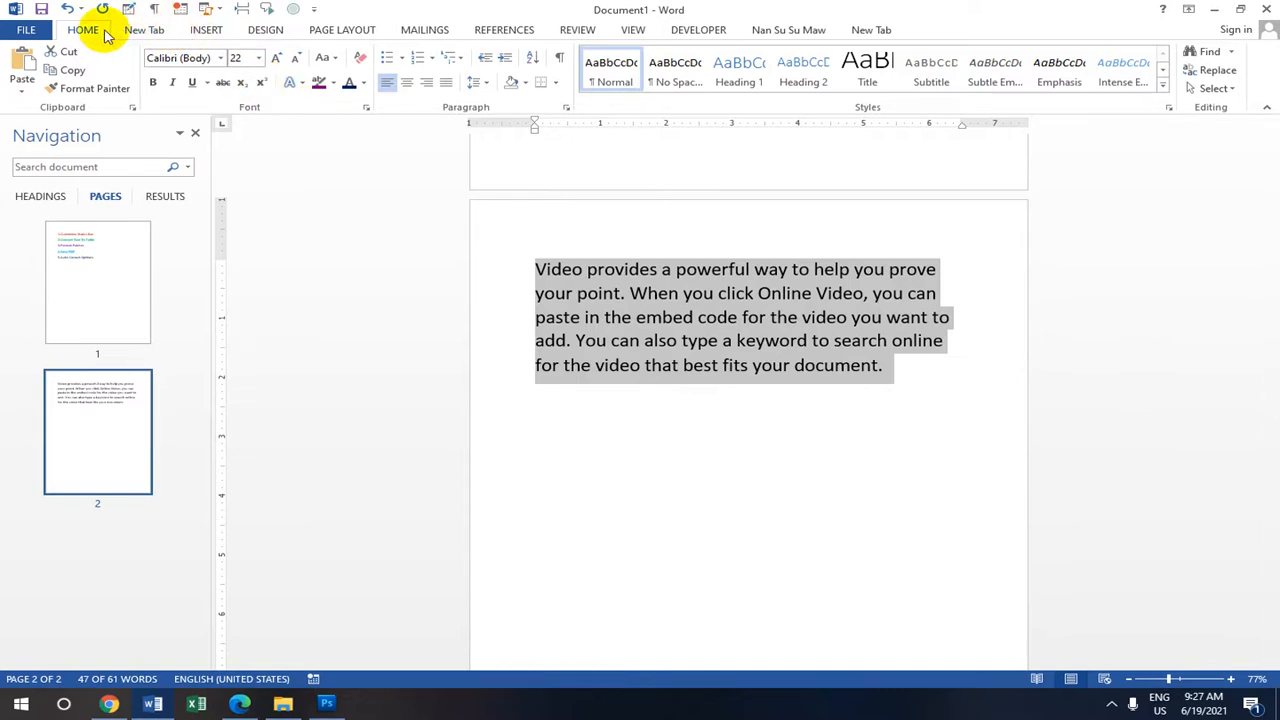
{"action": "left_click", "coordinate": [26, 29]}
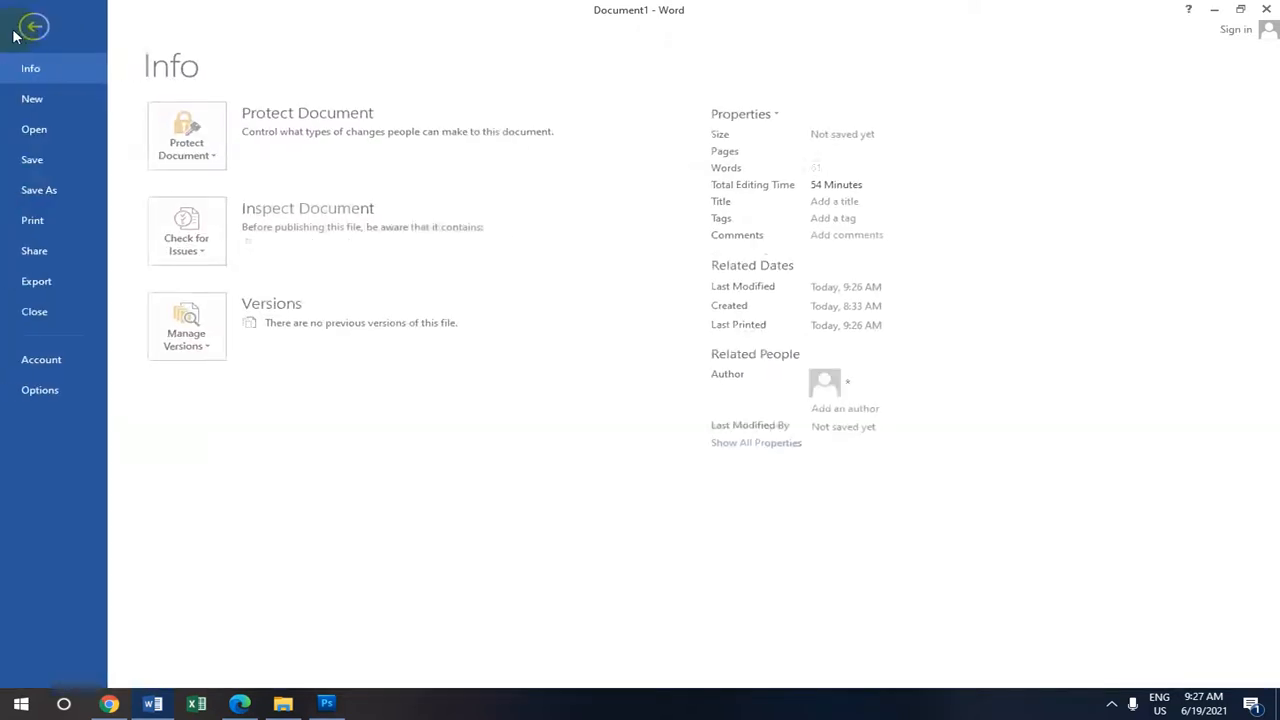
{"action": "left_click", "coordinate": [65, 395]}
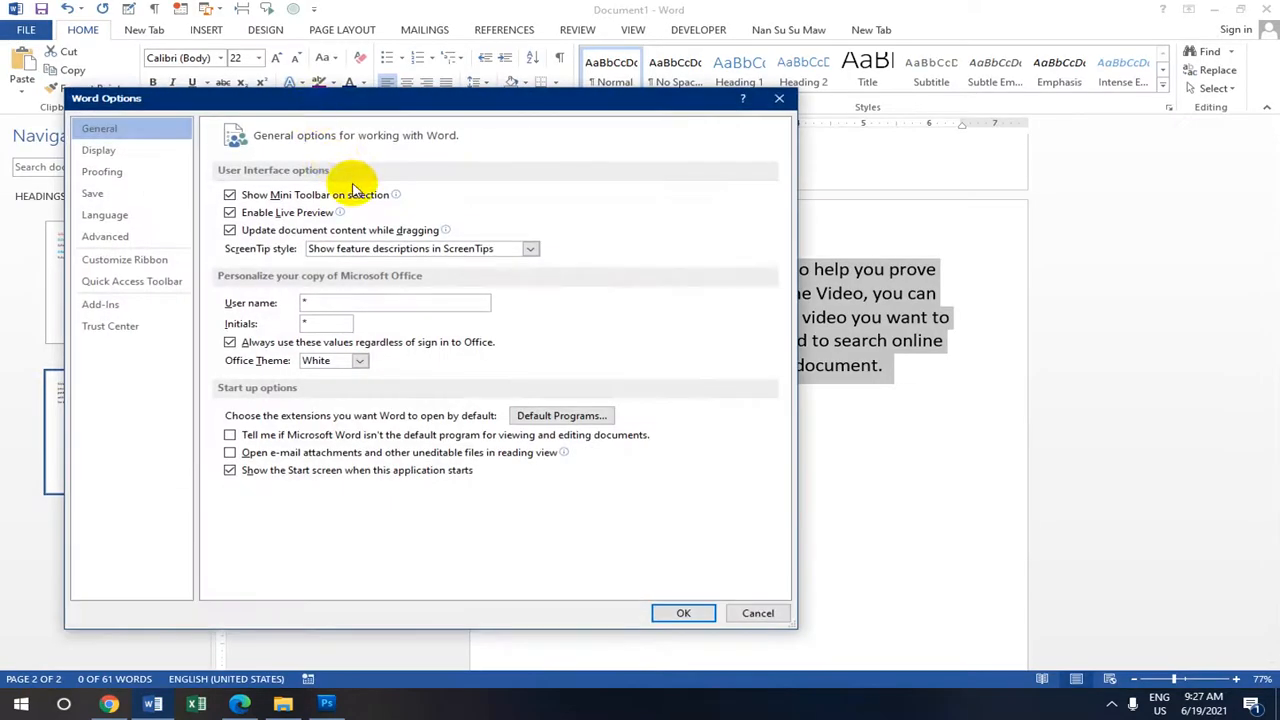
{"action": "left_click", "coordinate": [102, 171]}
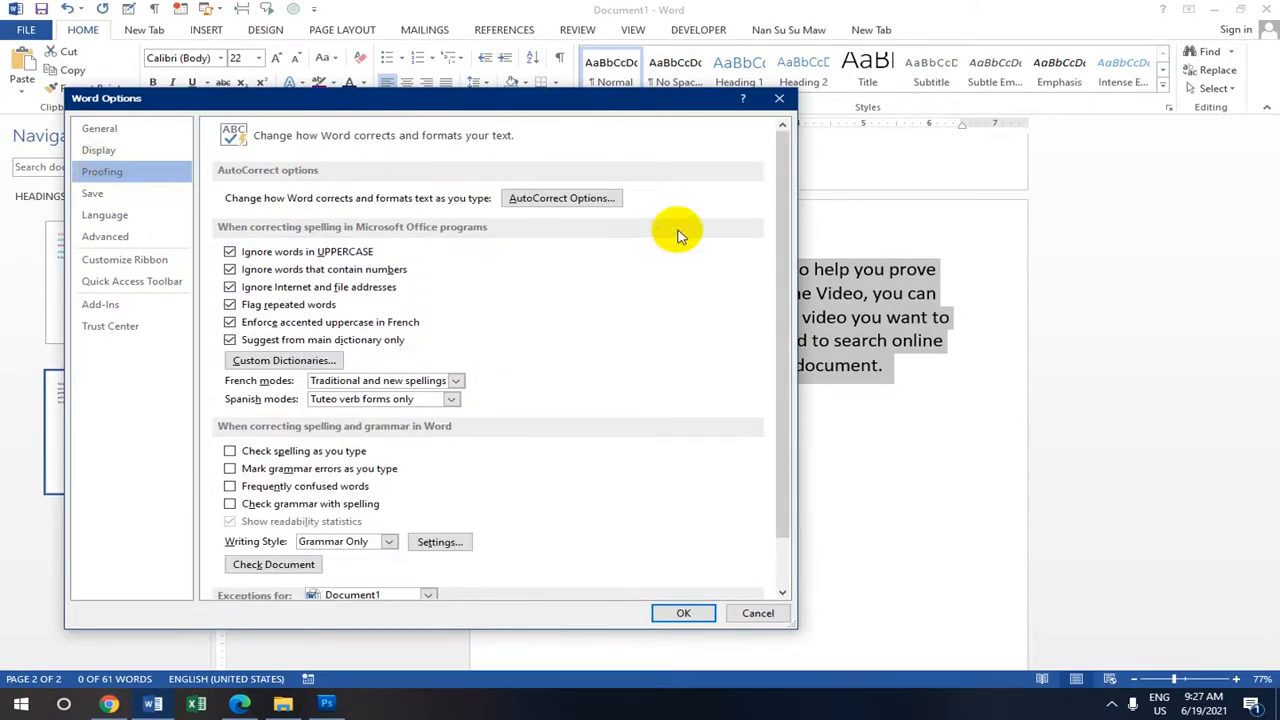
{"action": "left_click", "coordinate": [573, 199]}
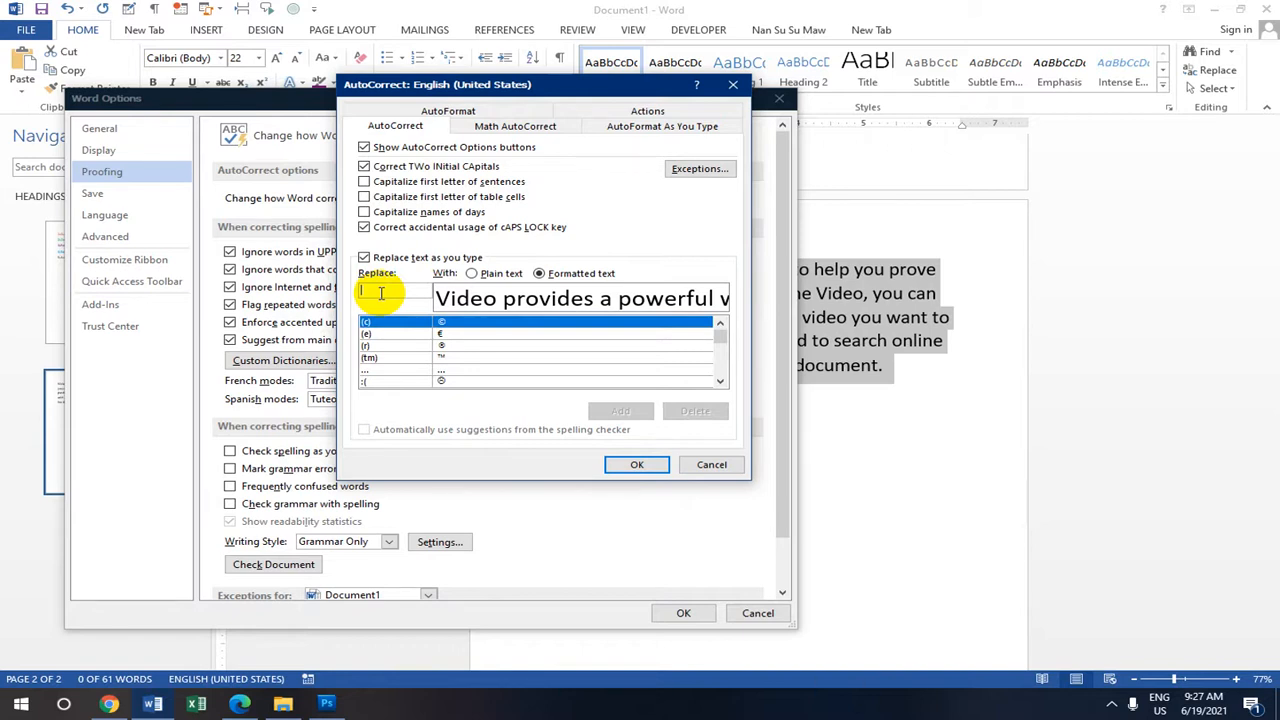
{"action": "type", "text": "MI"}
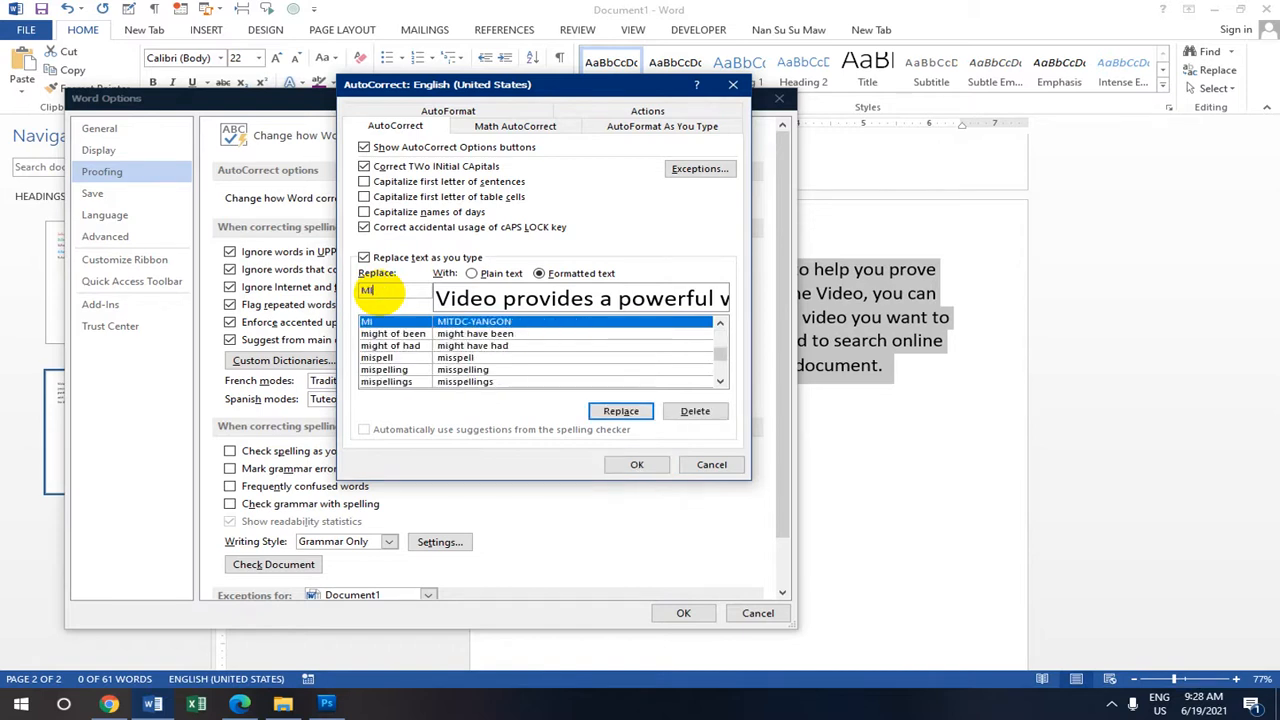
{"action": "type", "text": "TDC"}
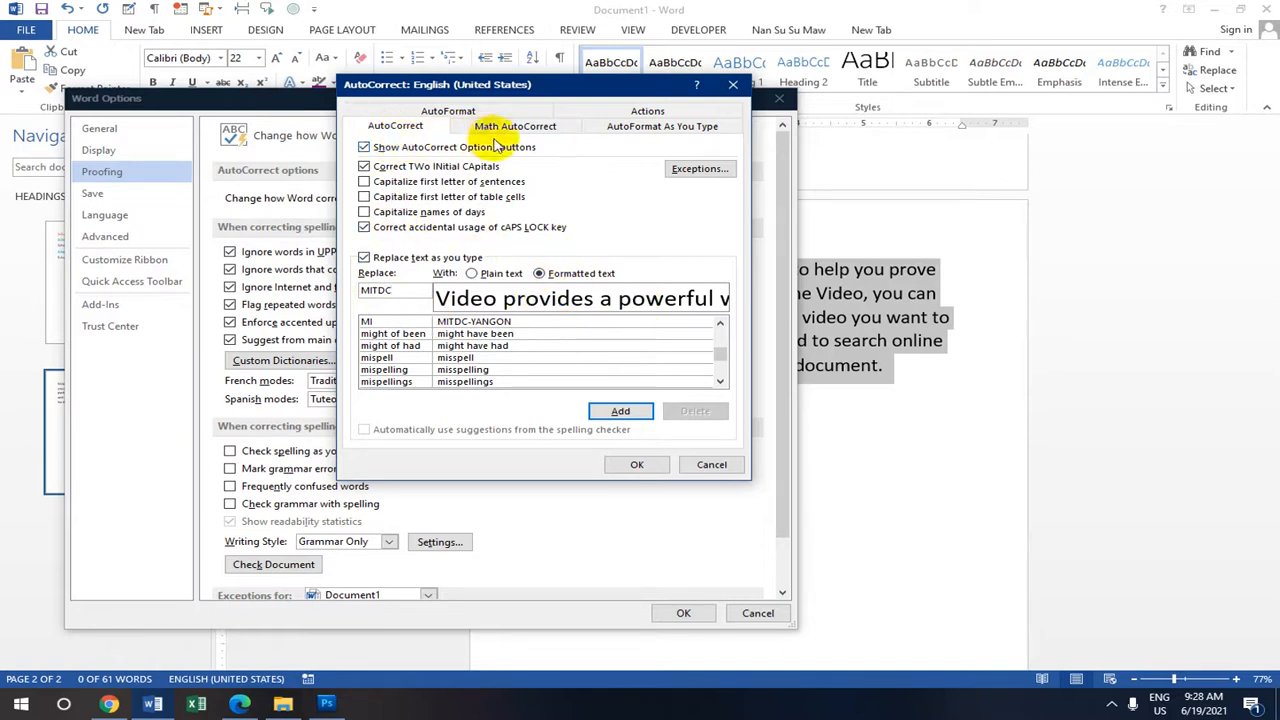
{"action": "left_click", "coordinate": [620, 412]}
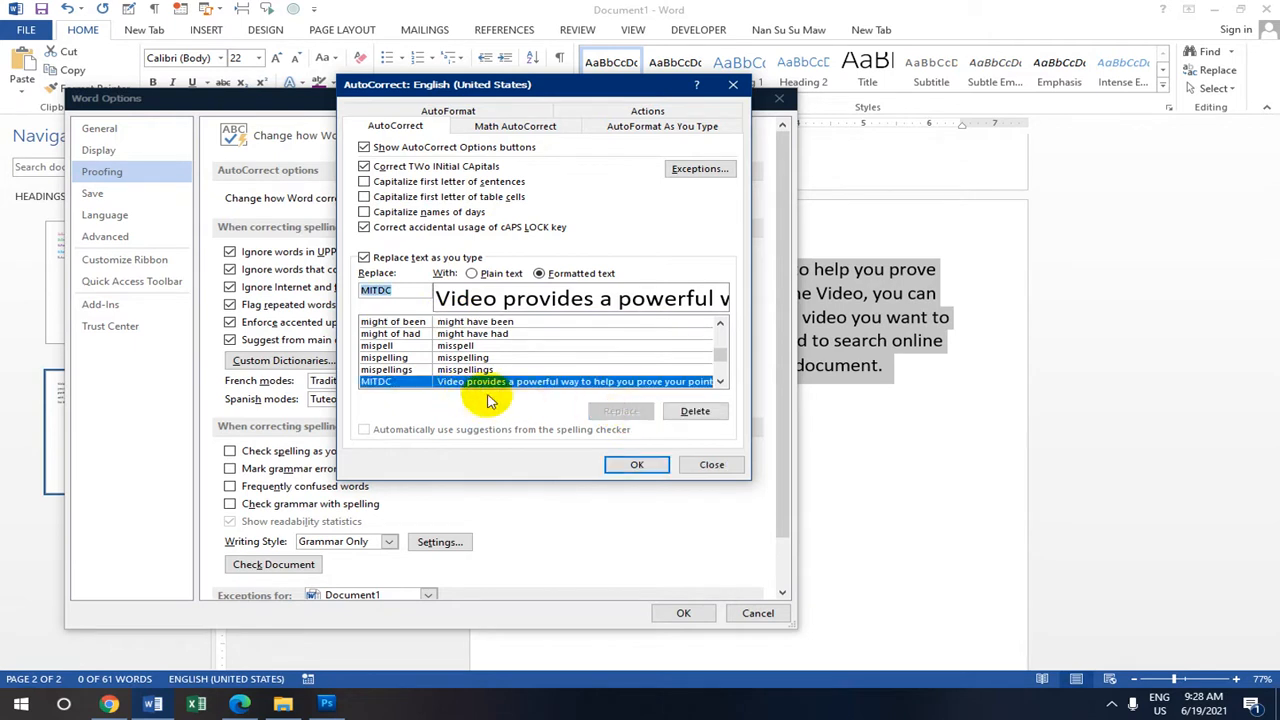
{"action": "left_click", "coordinate": [640, 467]}
{"action": "left_click", "coordinate": [683, 612]}
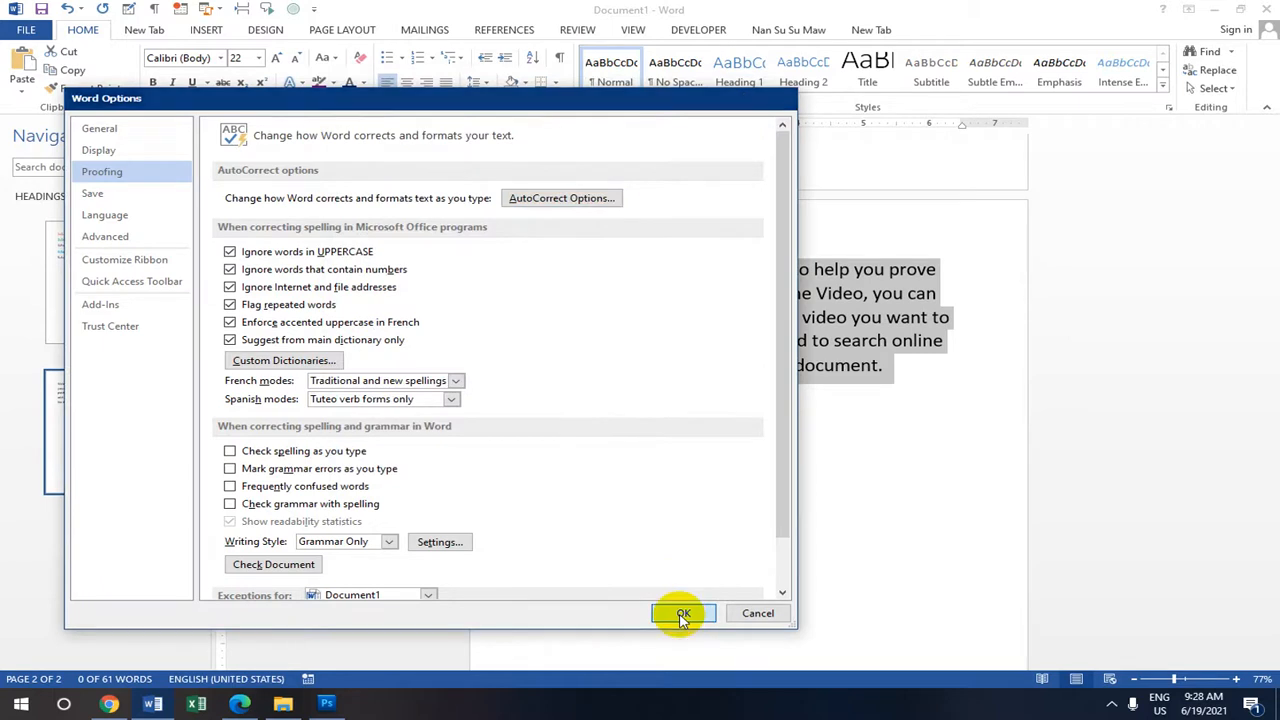
Delete the sample paragraph from the second page and remove the lowercase "mitdc" trial text
{"action": "scroll", "coordinate": [671, 343], "scroll_direction": "down", "scroll_amount": 1}
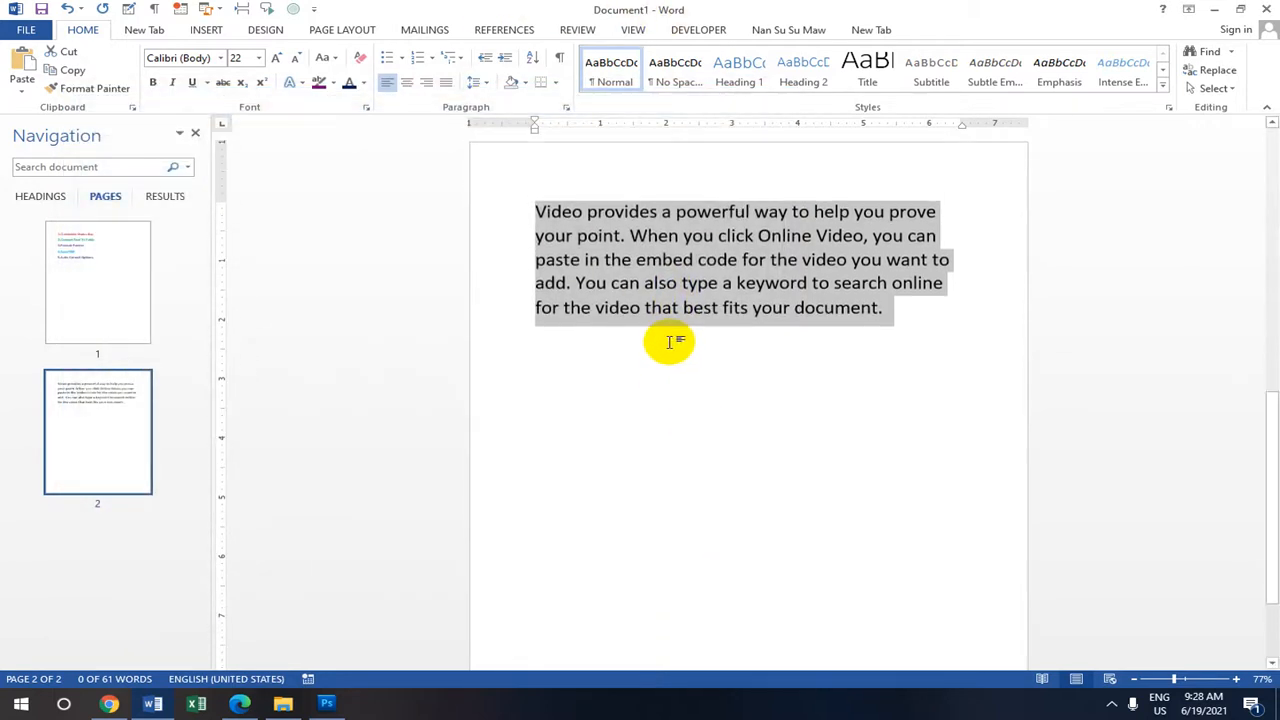
{"action": "key", "text": "Delete"}
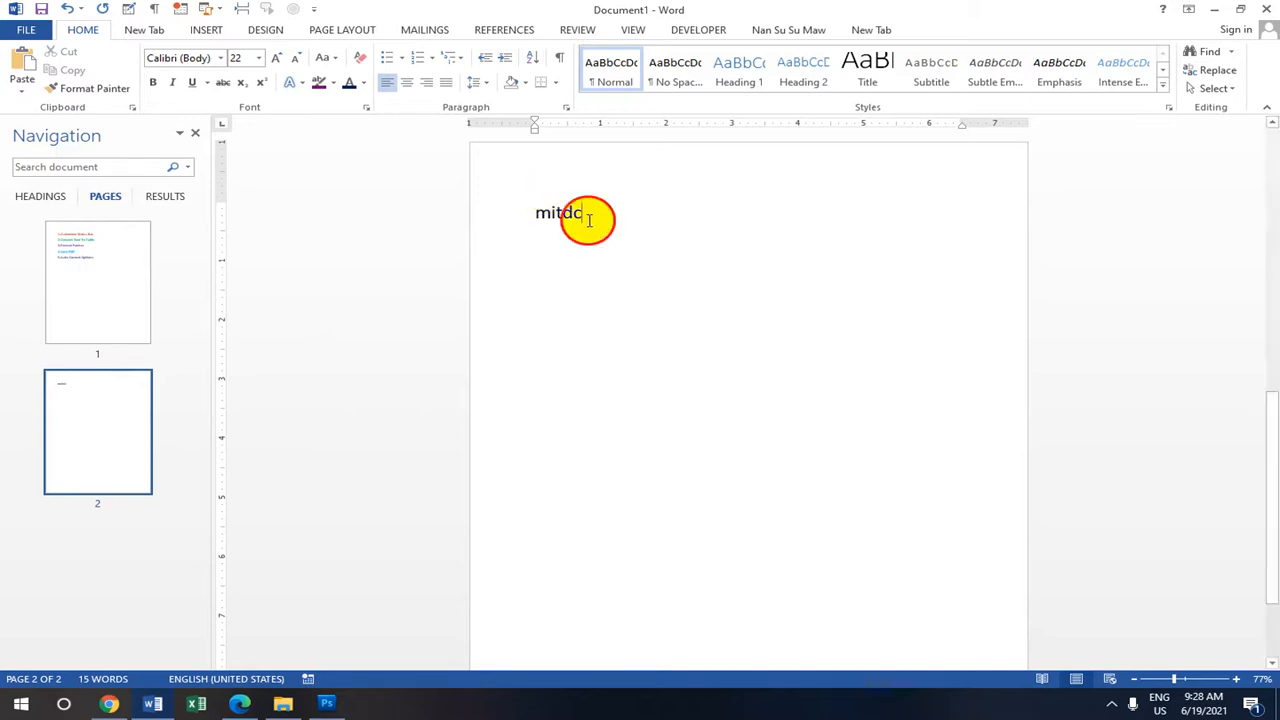
{"action": "left_click_drag", "start_coordinate": [587, 212], "coordinate": [514, 212]}
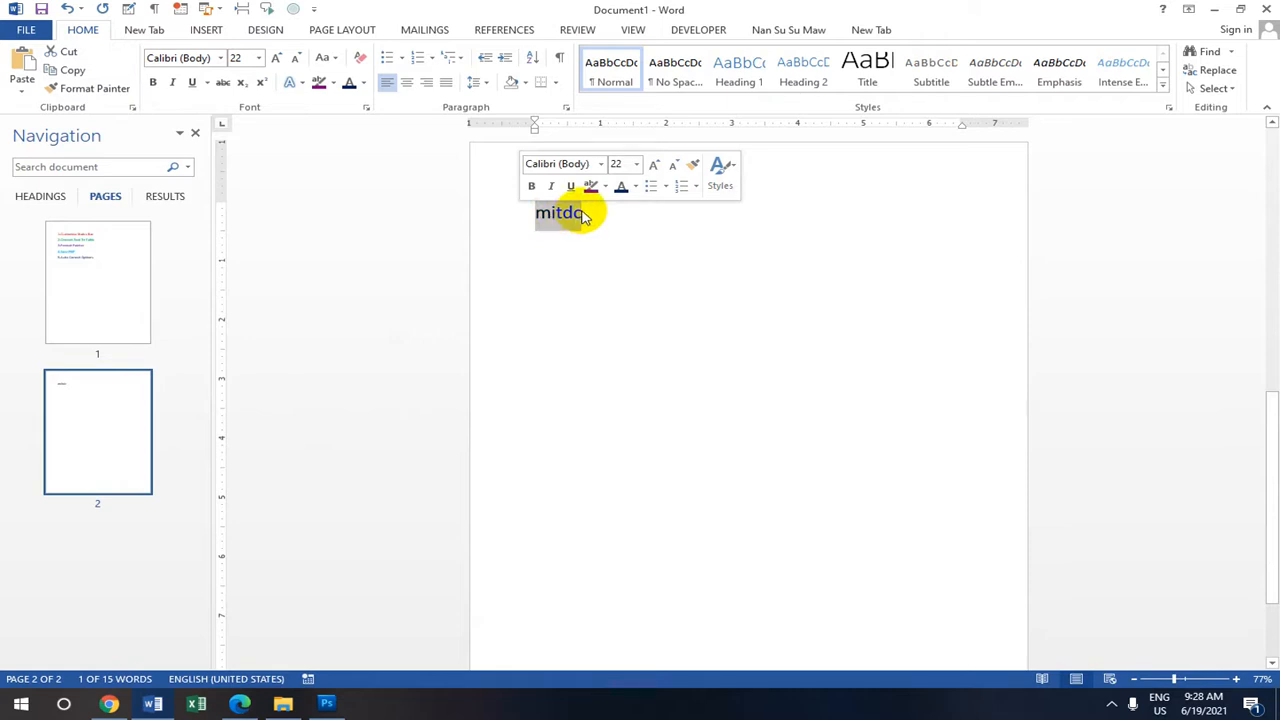
{"action": "key", "text": "BackSpace"}
Insert the stored paragraph twice on the second page by entering MITDC and expanding it each time
{"action": "scroll", "coordinate": [581, 210], "scroll_direction": "down", "scroll_amount": 4}
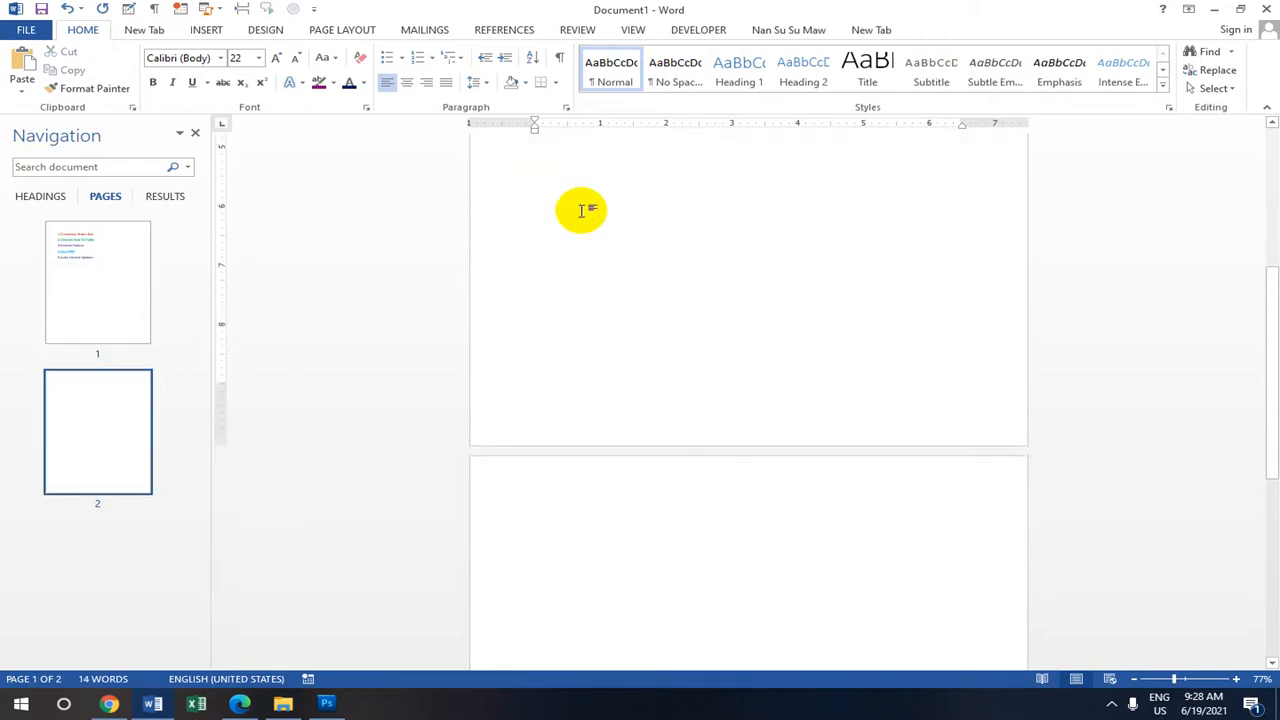
{"action": "left_click", "coordinate": [590, 263]}
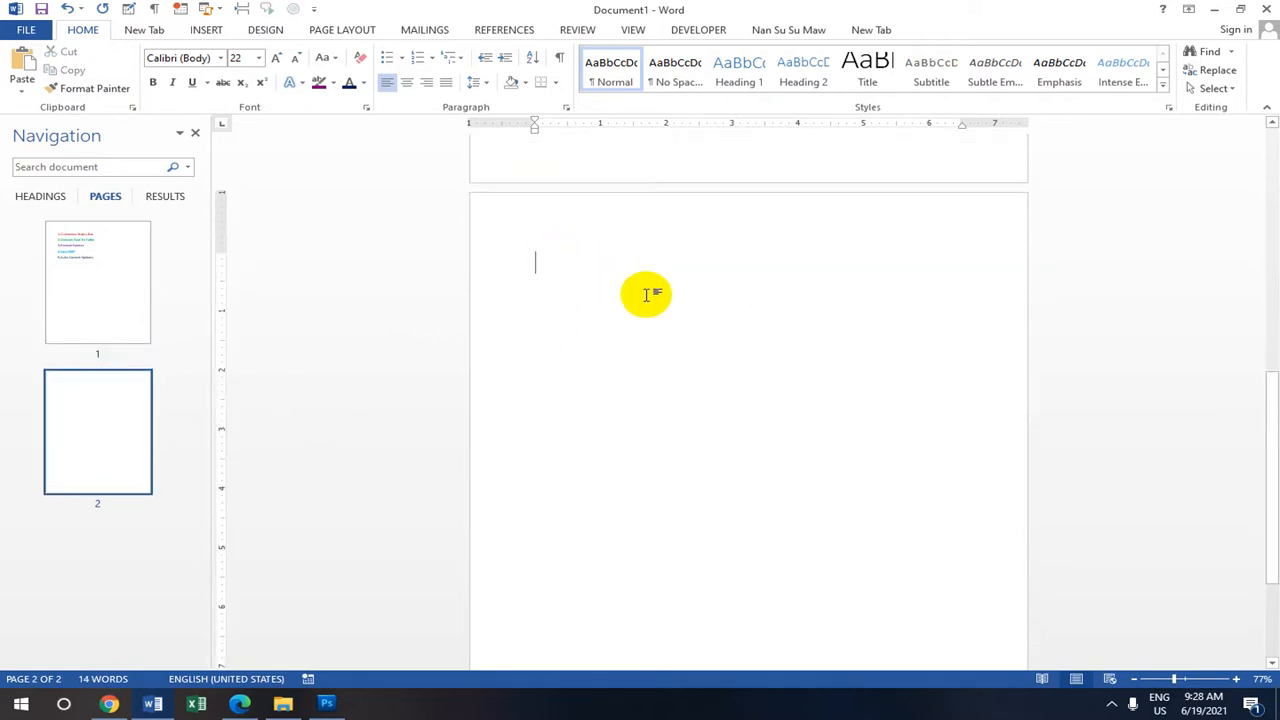
{"action": "type", "text": "MITDC"}
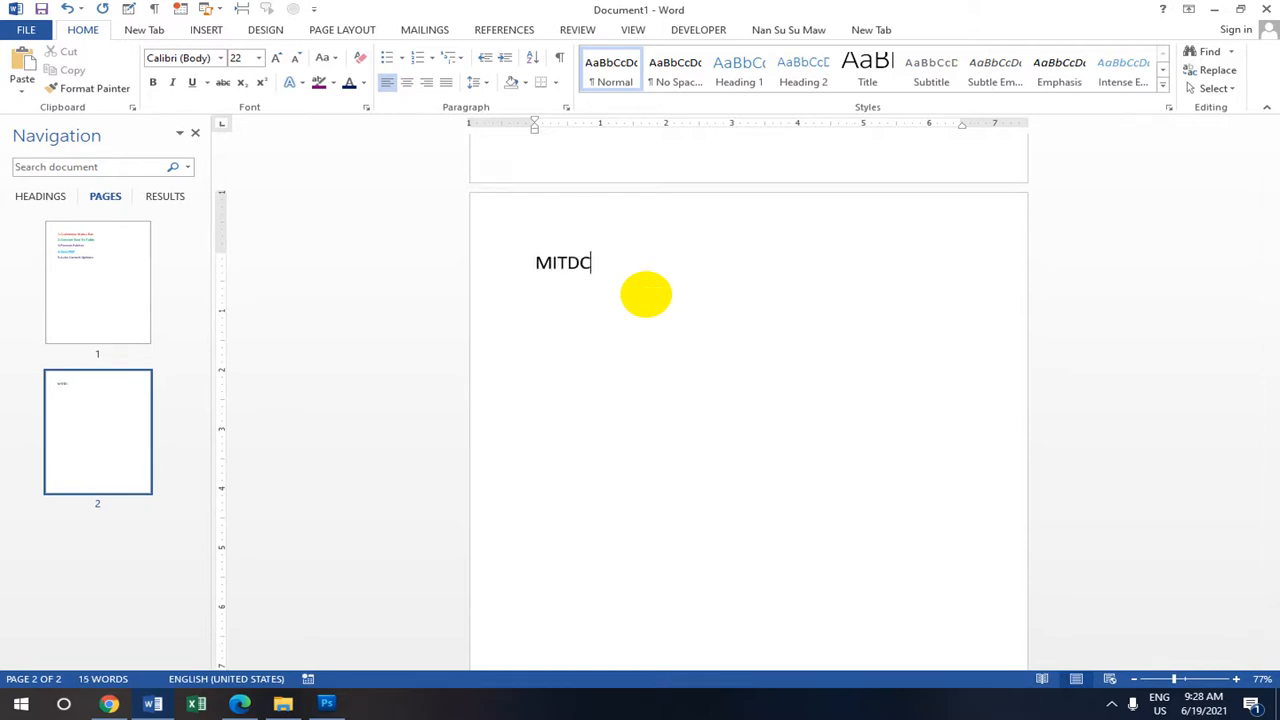
{"action": "key", "text": "F3"}
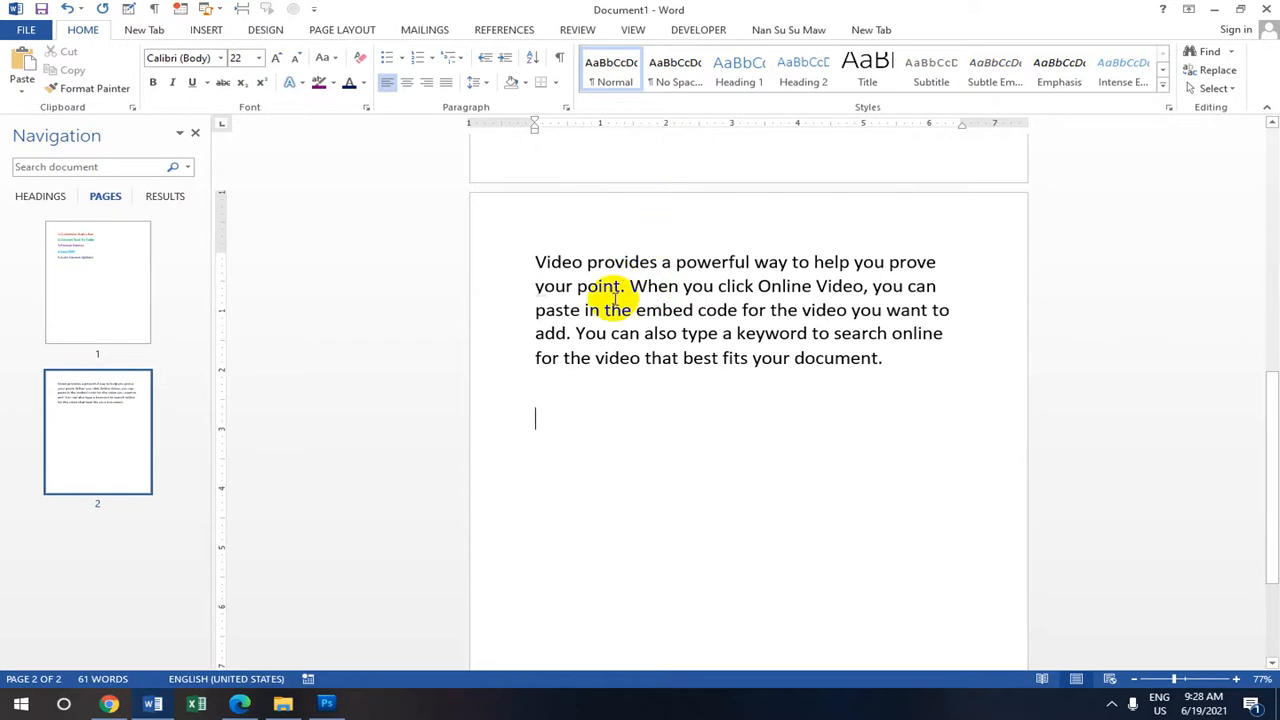
{"action": "type", "text": "MITDC"}
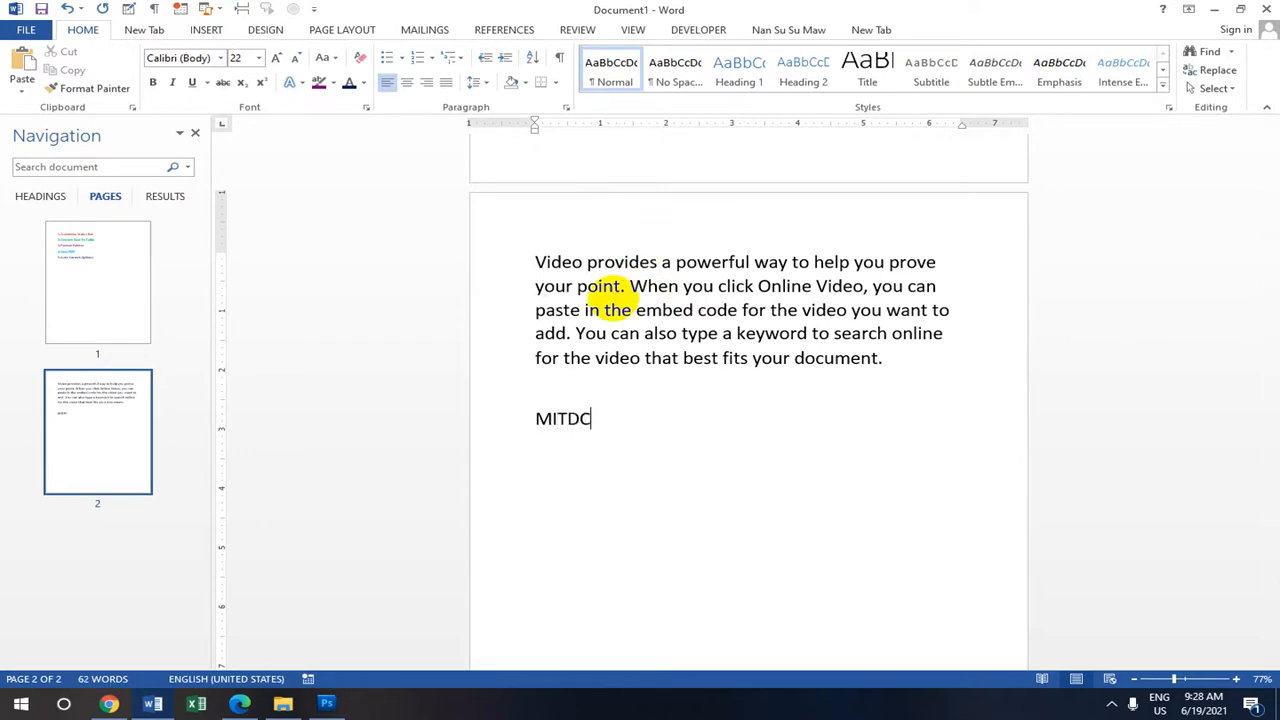
{"action": "key", "text": "F3"}
{"action": "scroll", "coordinate": [686, 331], "scroll_direction": "down", "scroll_amount": 2}
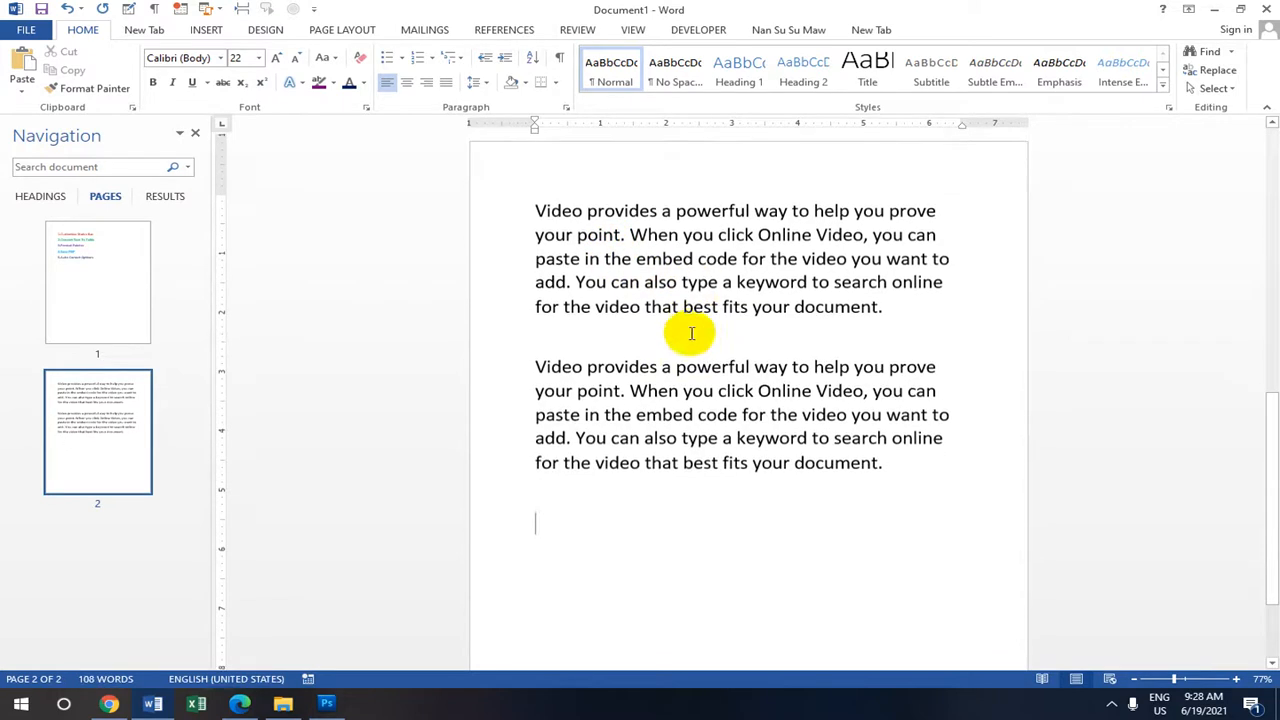
{"action": "scroll", "coordinate": [580, 215], "scroll_direction": "up", "scroll_amount": 3}
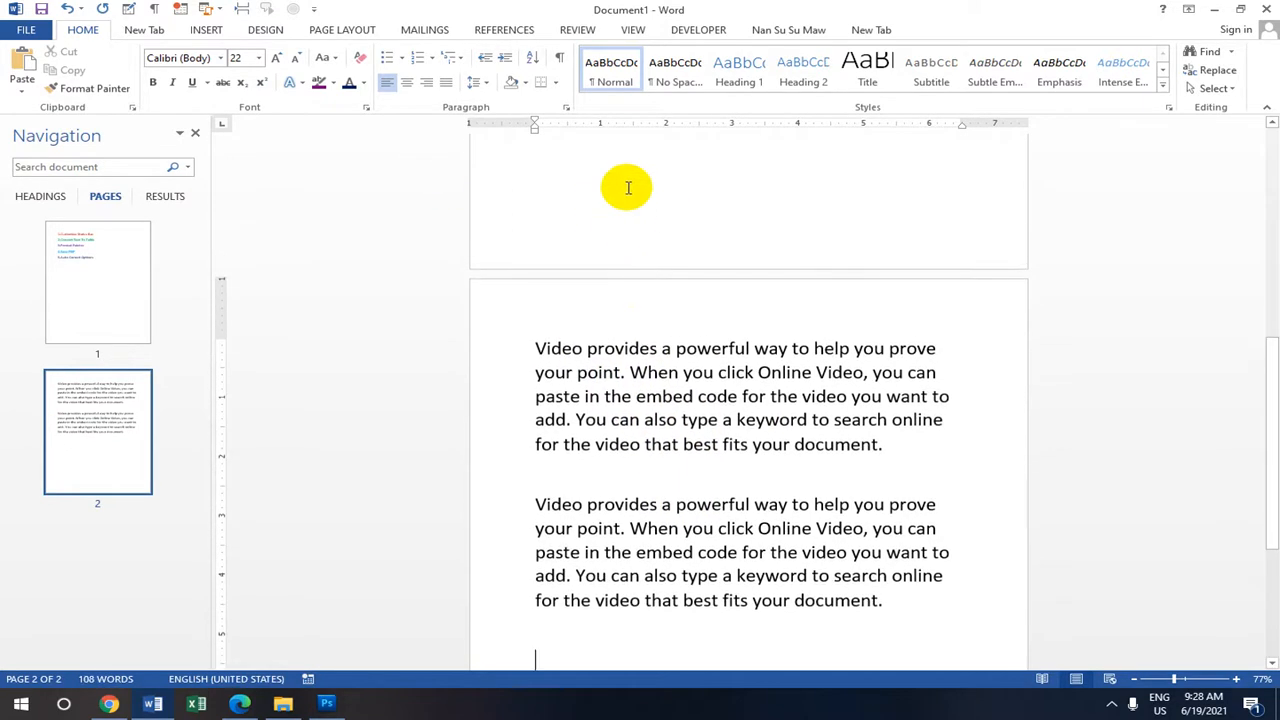
{"action": "scroll", "coordinate": [635, 250], "scroll_direction": "down", "scroll_amount": 4}
{"action": "scroll", "coordinate": [621, 271], "scroll_direction": "up", "scroll_amount": 5}
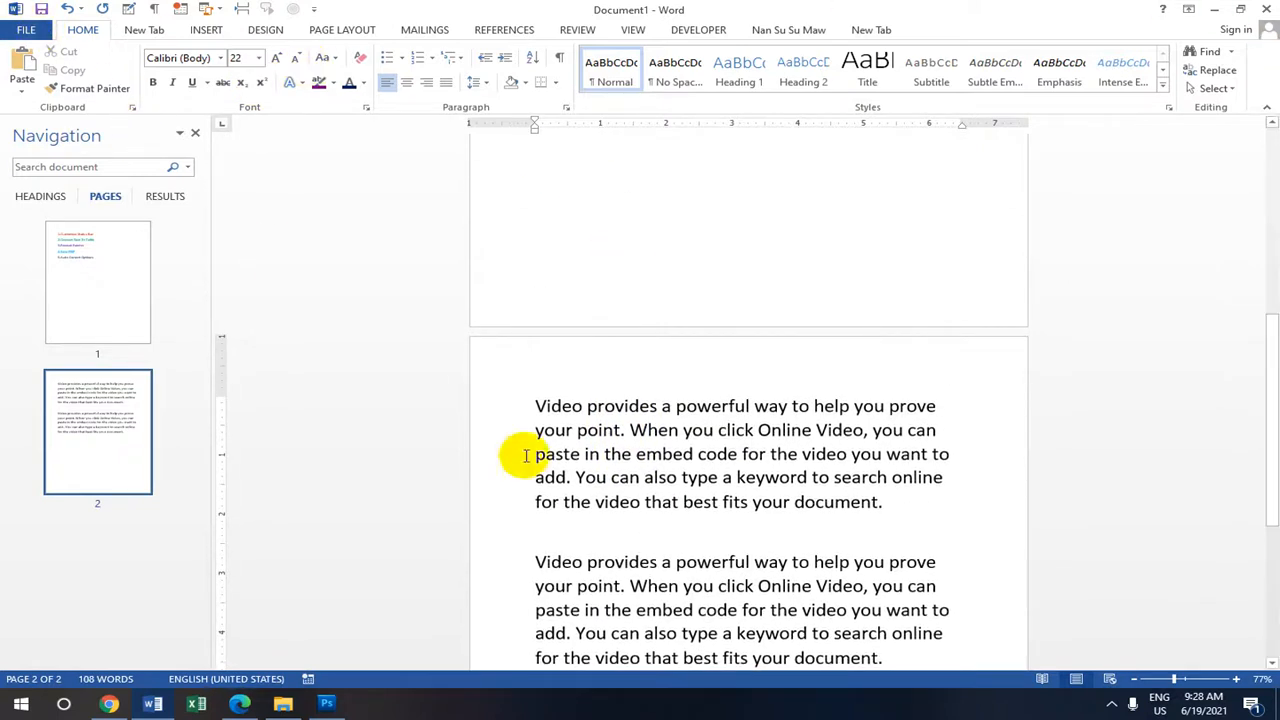
{"action": "scroll", "coordinate": [514, 451], "scroll_direction": "down", "scroll_amount": 2}
{"action": "left_click_drag", "start_coordinate": [532, 290], "coordinate": [677, 600]}
{"action": "key", "text": "Delete"}
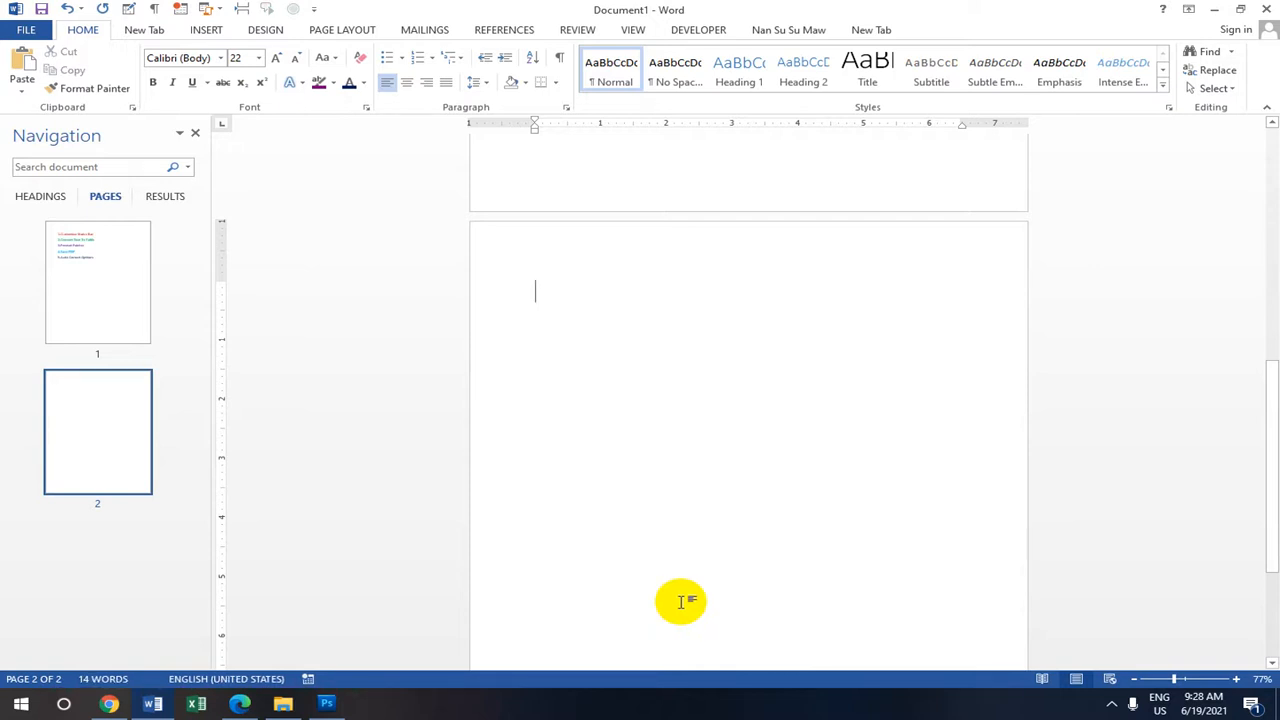
{"action": "key", "text": "ctrl+z"}
Delete the second copy of the "Video provides" paragraph from the second page
{"action": "left_click_drag", "start_coordinate": [545, 443], "coordinate": [808, 580]}
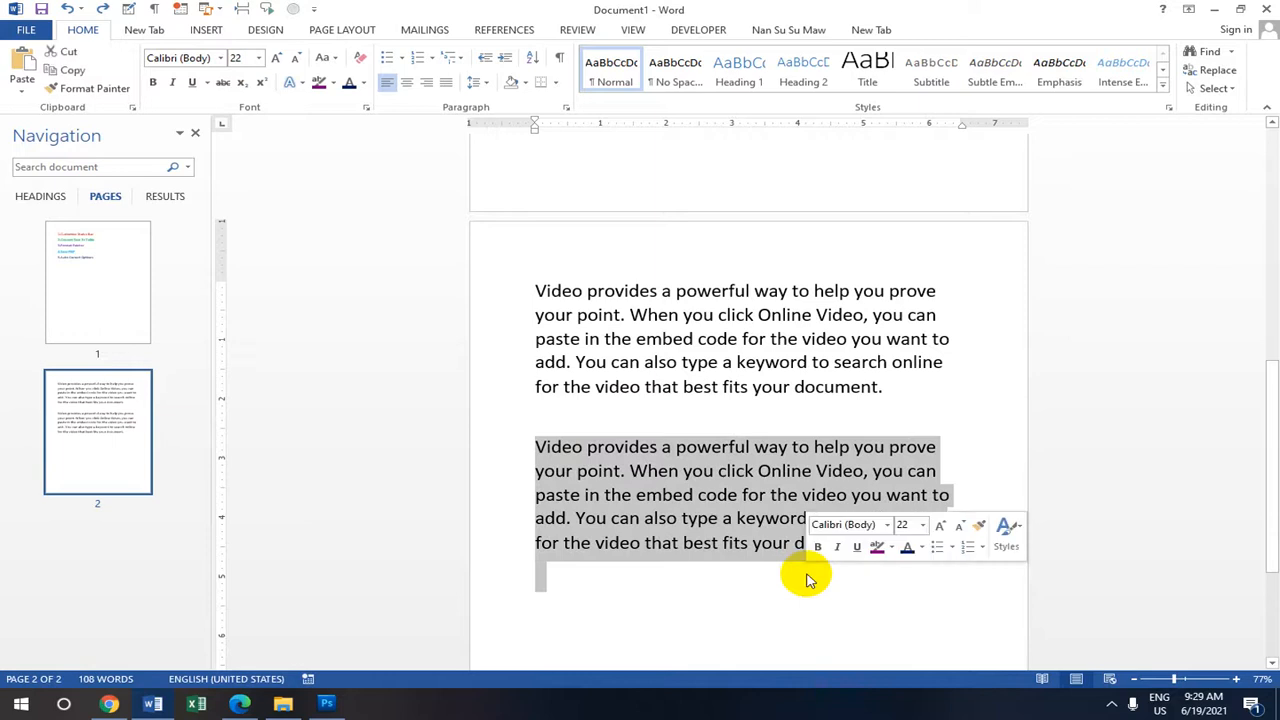
{"action": "key", "text": "Delete"}
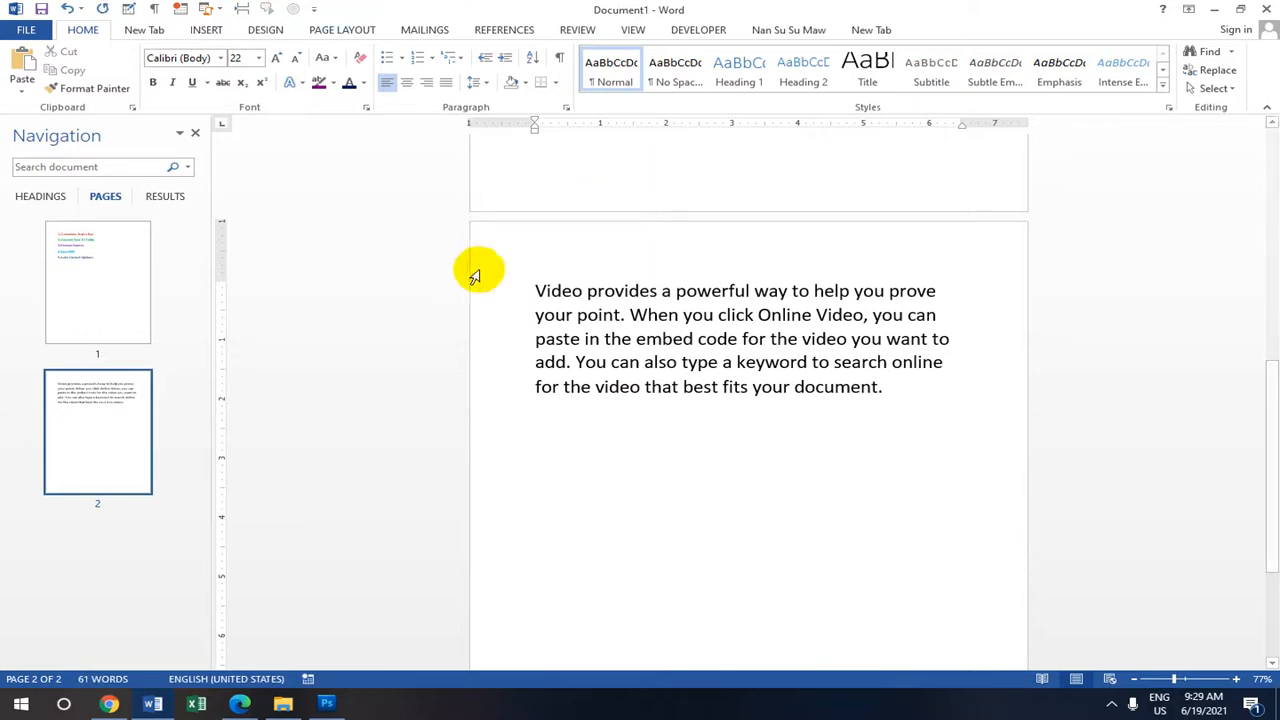
Redefine the AutoCorrect entry Computer so that it is replaced with the remaining "Video provides" paragraph as formatted text
{"action": "left_click_drag", "start_coordinate": [536, 290], "coordinate": [850, 418]}
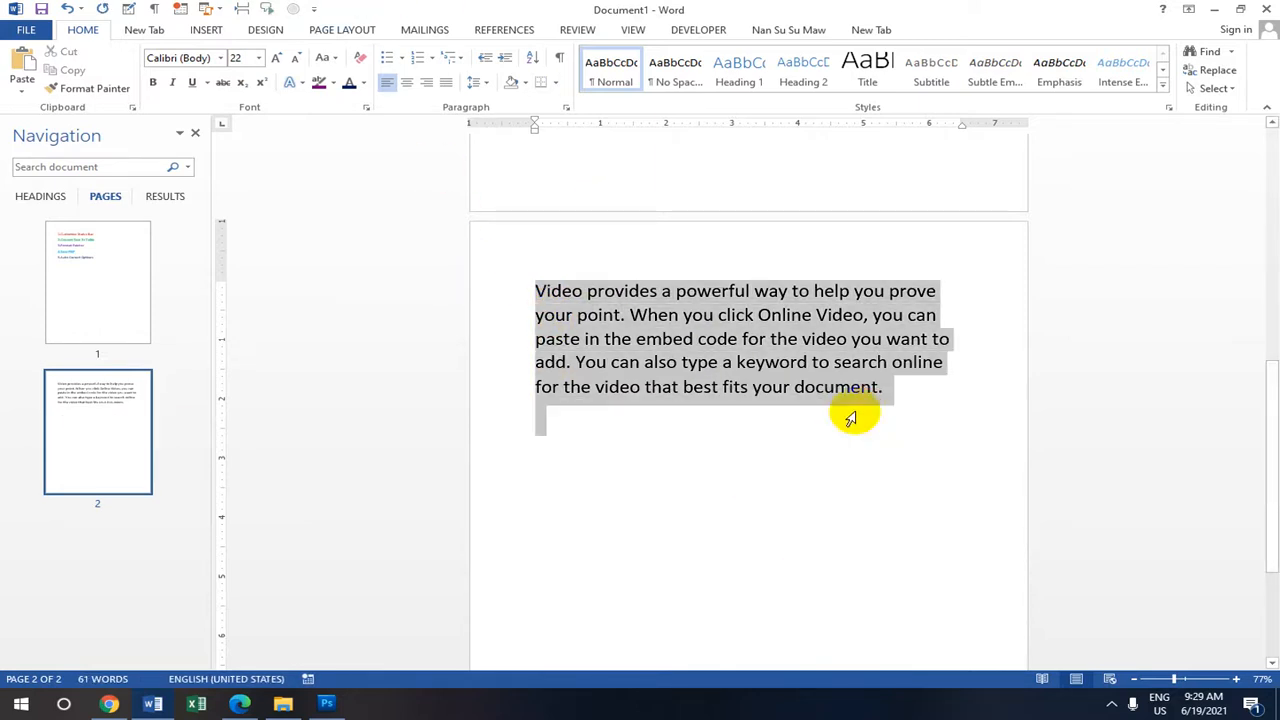
{"action": "left_click", "coordinate": [22, 28]}
{"action": "left_click", "coordinate": [61, 397]}
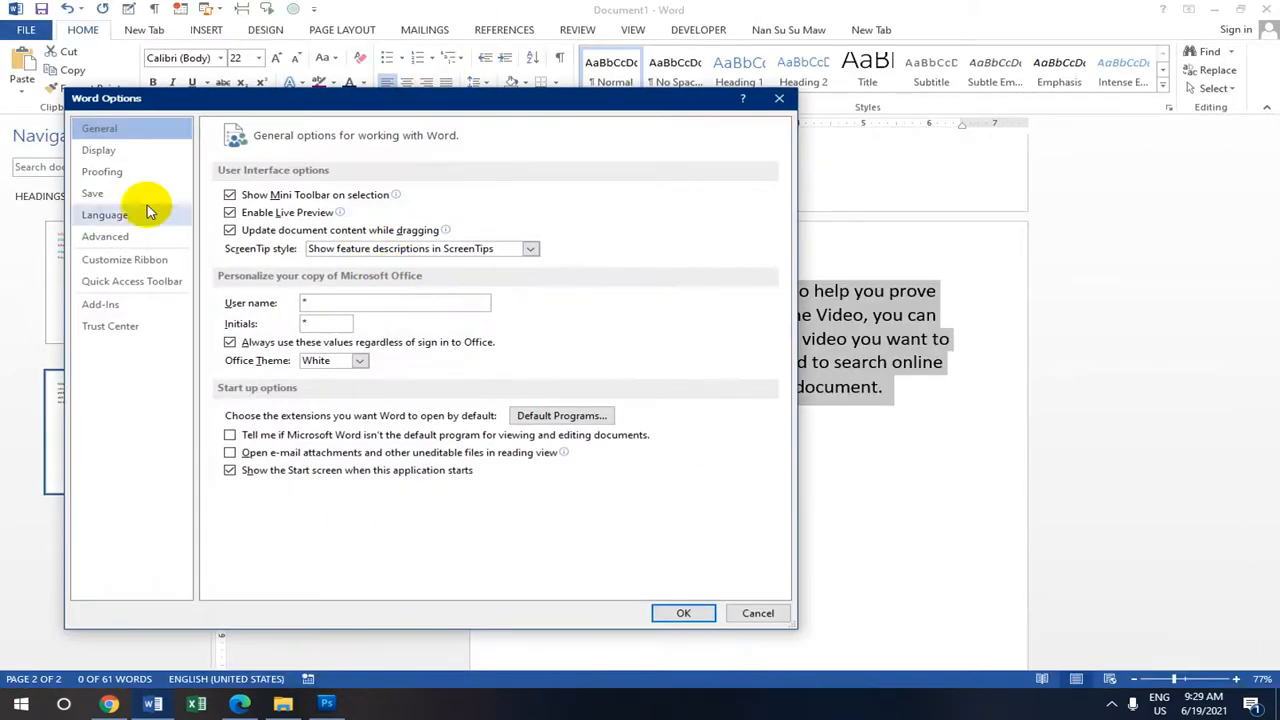
{"action": "left_click", "coordinate": [118, 178]}
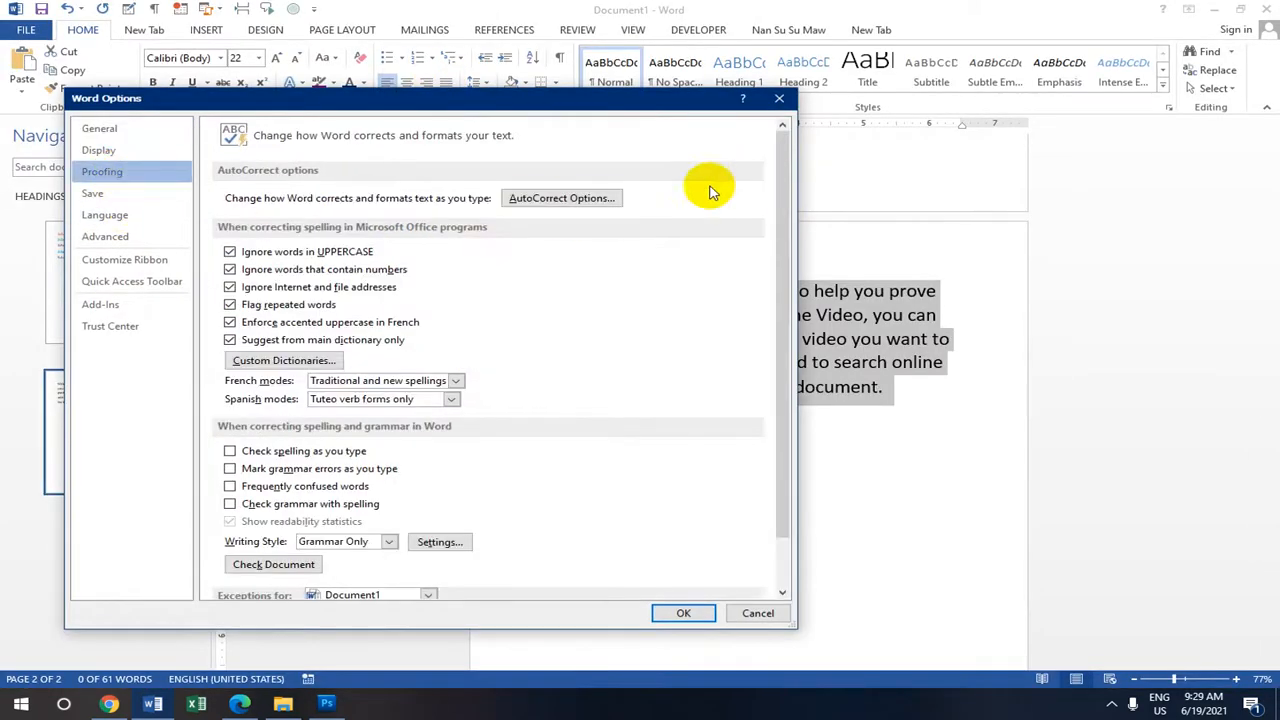
{"action": "left_click", "coordinate": [590, 194]}
{"action": "left_click", "coordinate": [397, 303]}
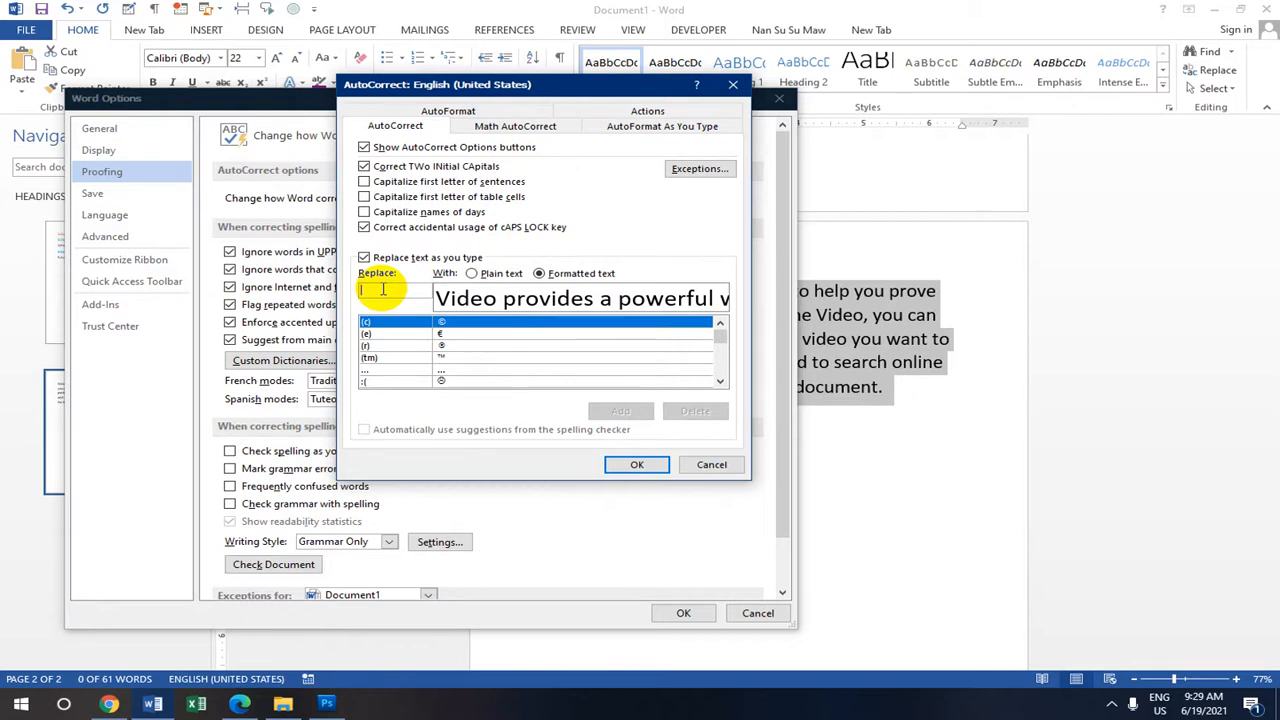
{"action": "type", "text": "Co"}
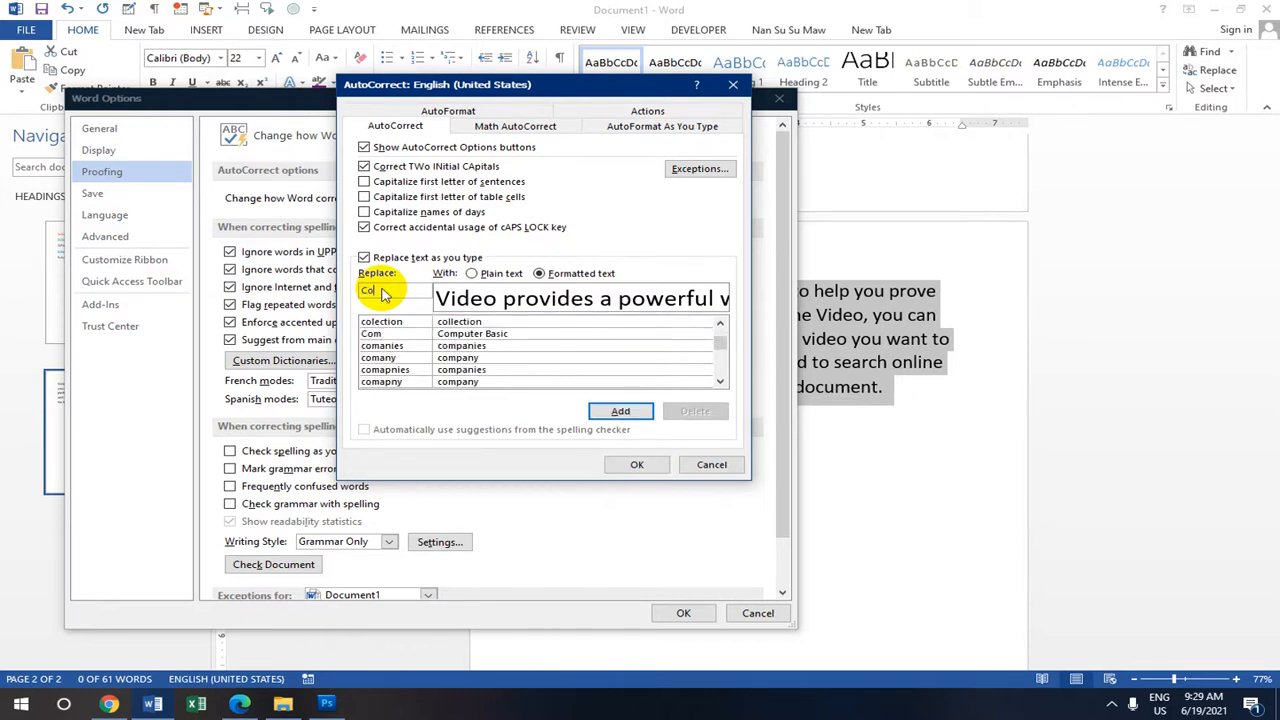
{"action": "type", "text": "m"}
{"action": "type", "text": "puter"}
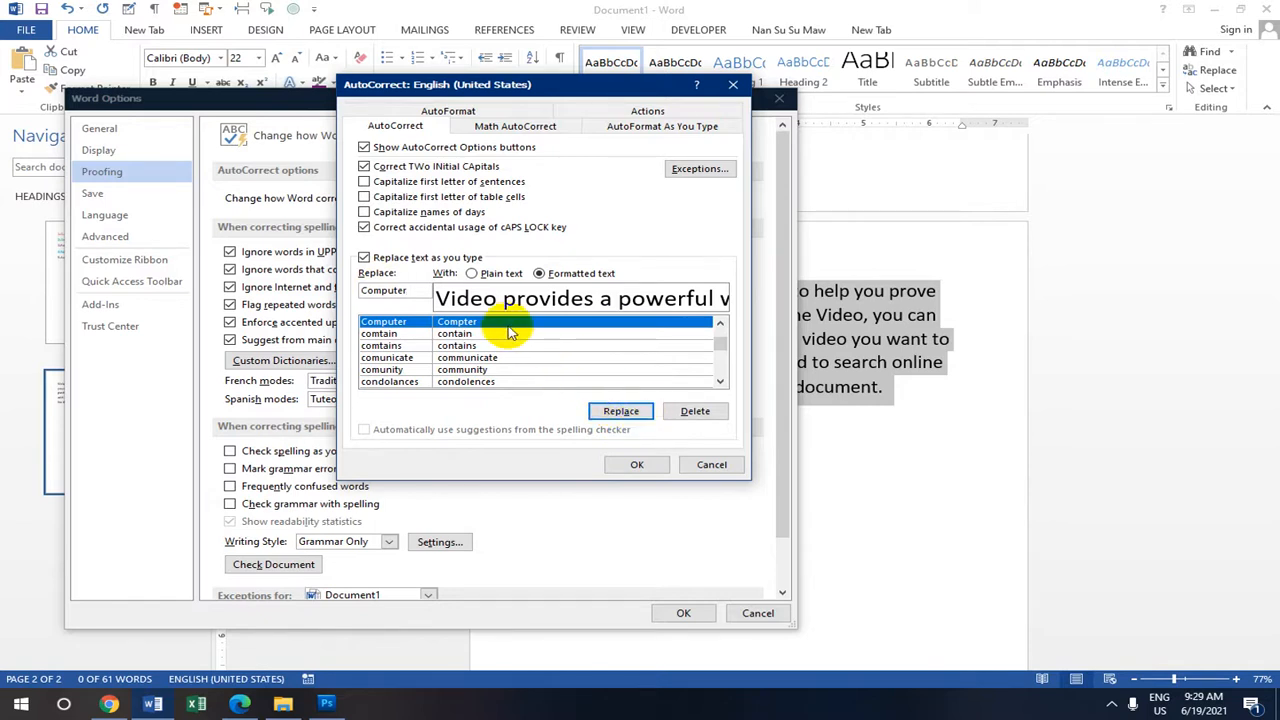
{"action": "left_click", "coordinate": [633, 417]}
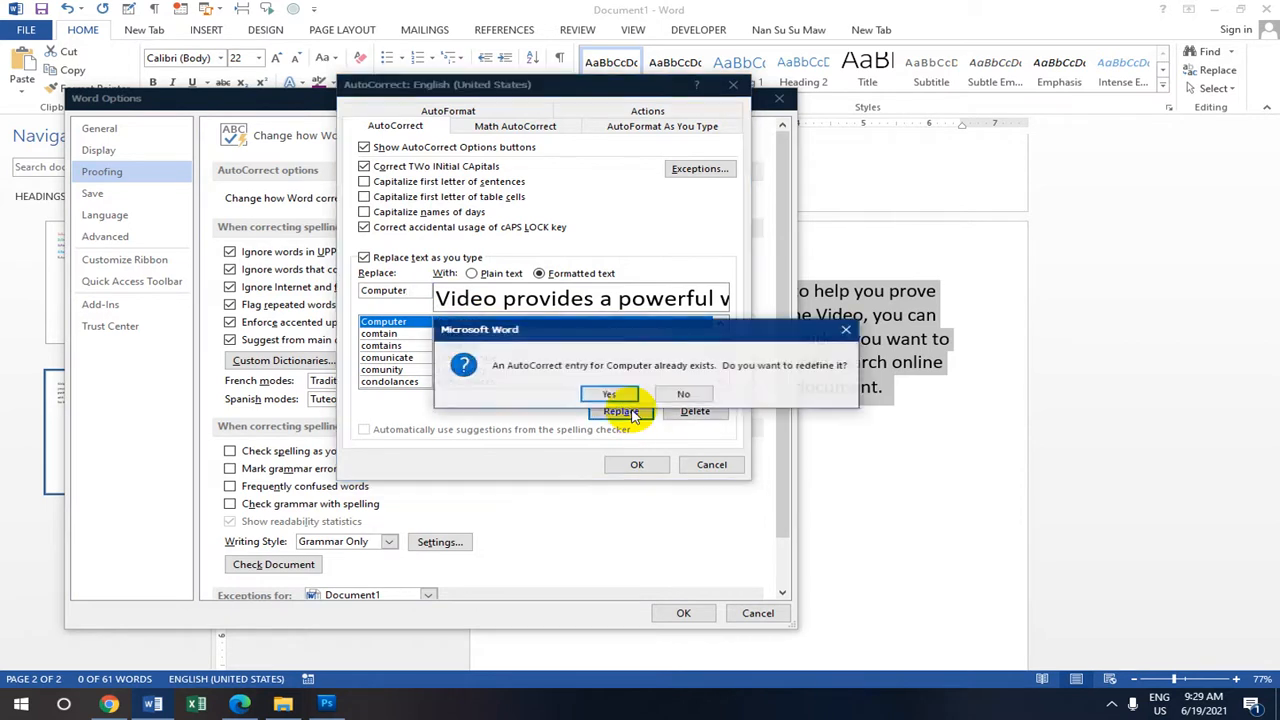
{"action": "left_click", "coordinate": [609, 394]}
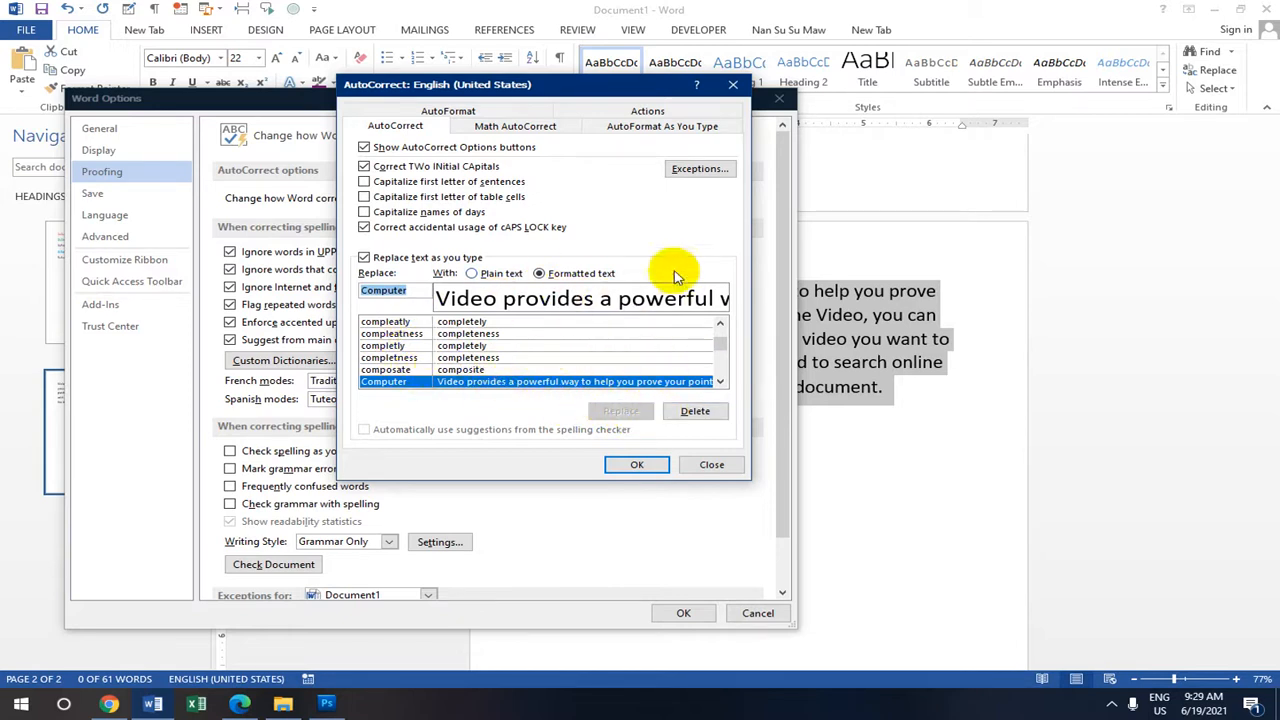
{"action": "left_click", "coordinate": [640, 465]}
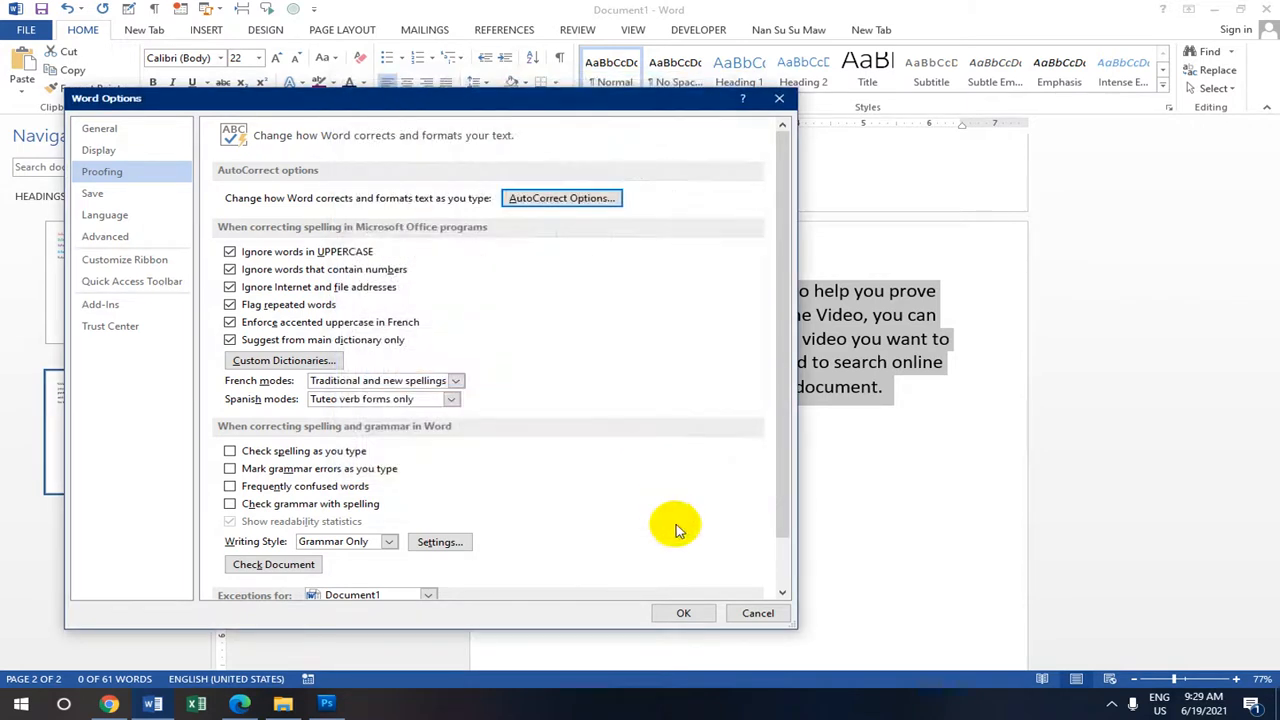
{"action": "left_click", "coordinate": [686, 614]}
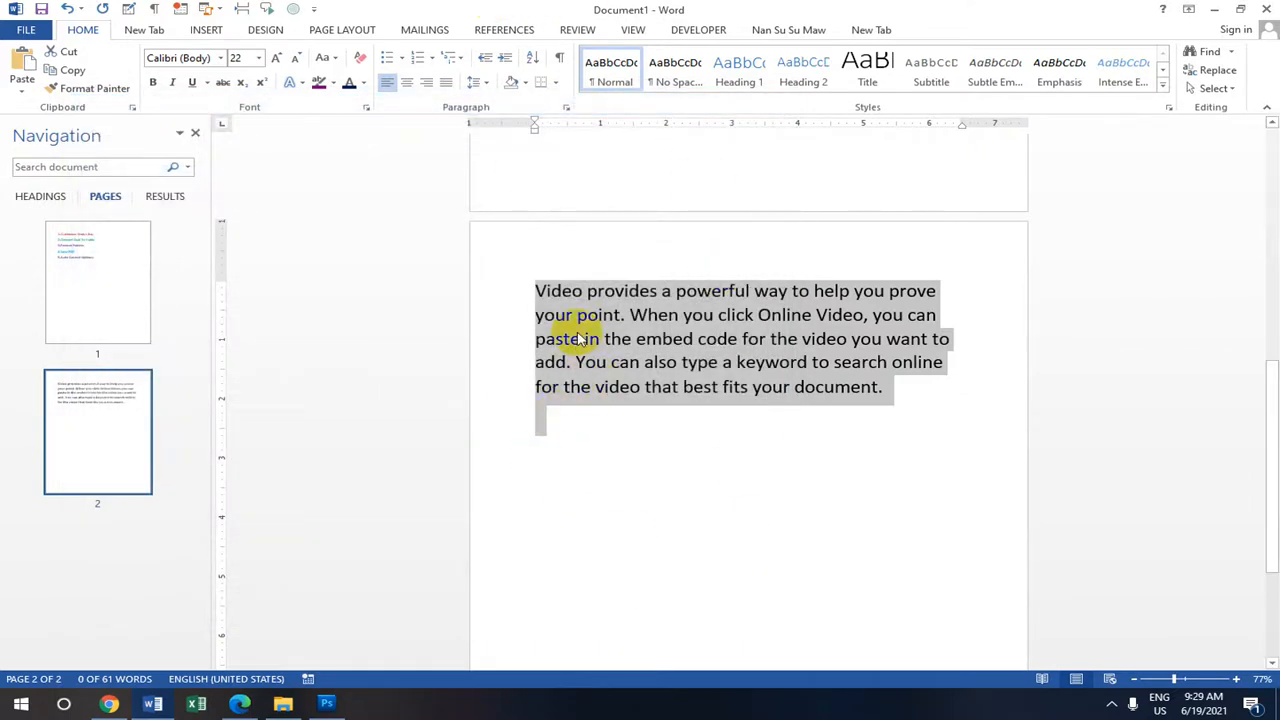
Delete the selected paragraph and insert it again by entering Computer and expanding the AutoCorrect entry
{"action": "key", "text": "Delete"}
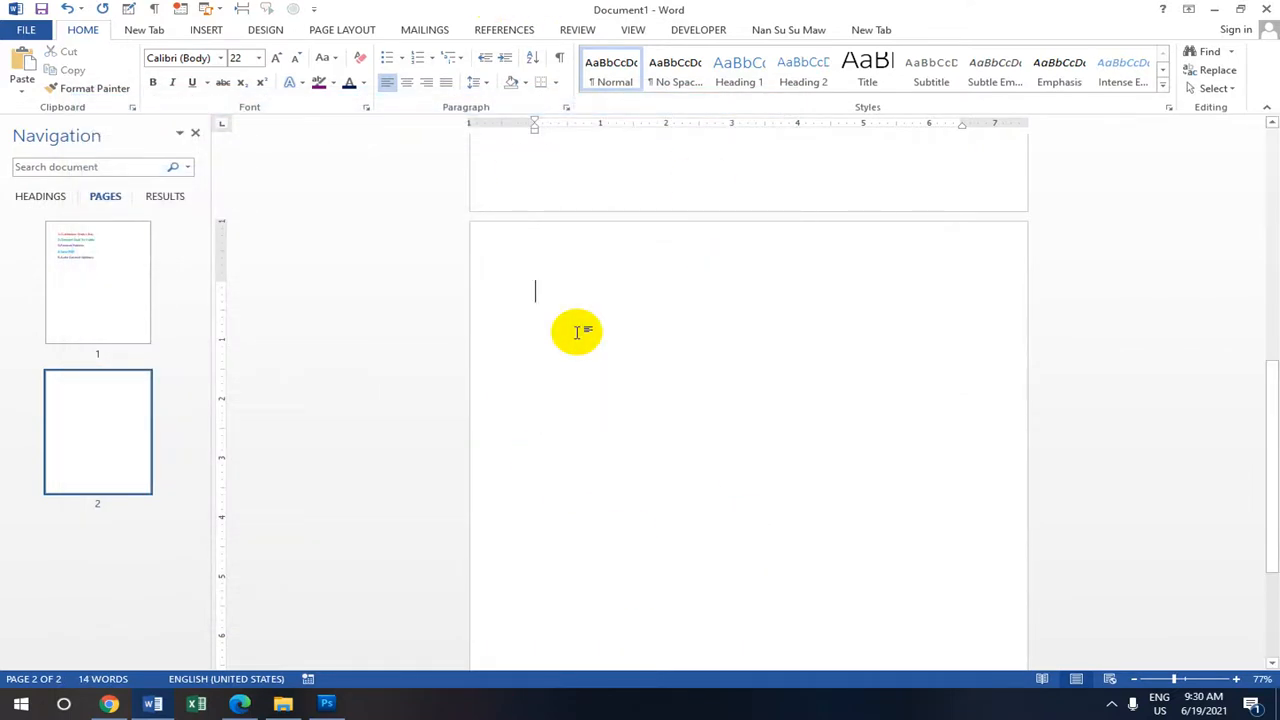
{"action": "type", "text": "Computer"}
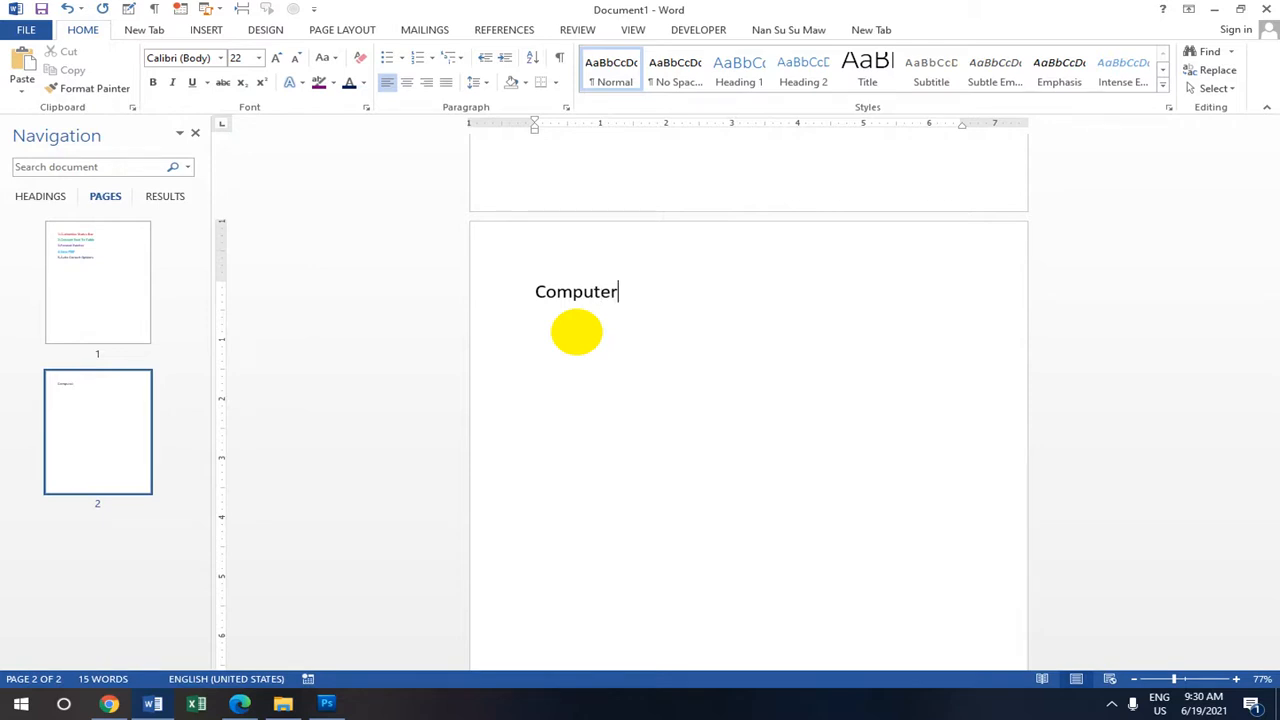
{"action": "key", "text": "F3"}
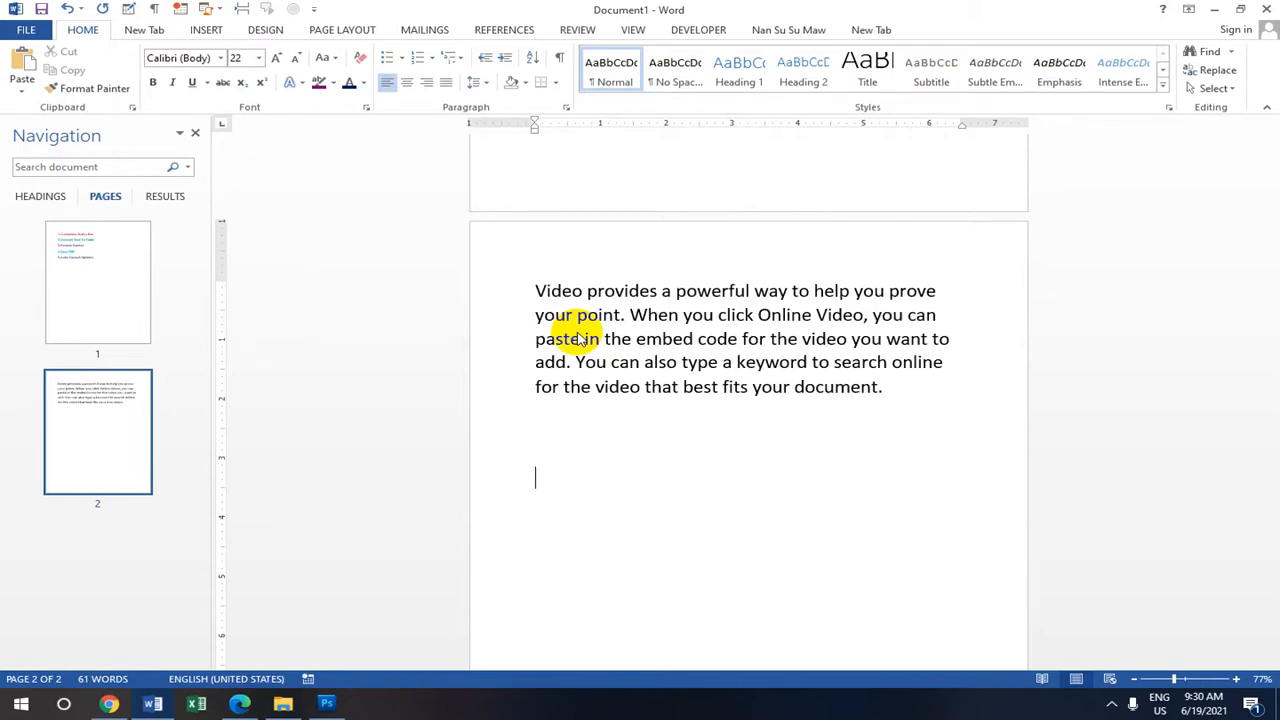
Delete the expanded paragraph and try the entry in capitals by entering COMPUTER on the second page
{"action": "left_click_drag", "start_coordinate": [535, 291], "coordinate": [766, 429]}
{"action": "left_click", "coordinate": [537, 290]}
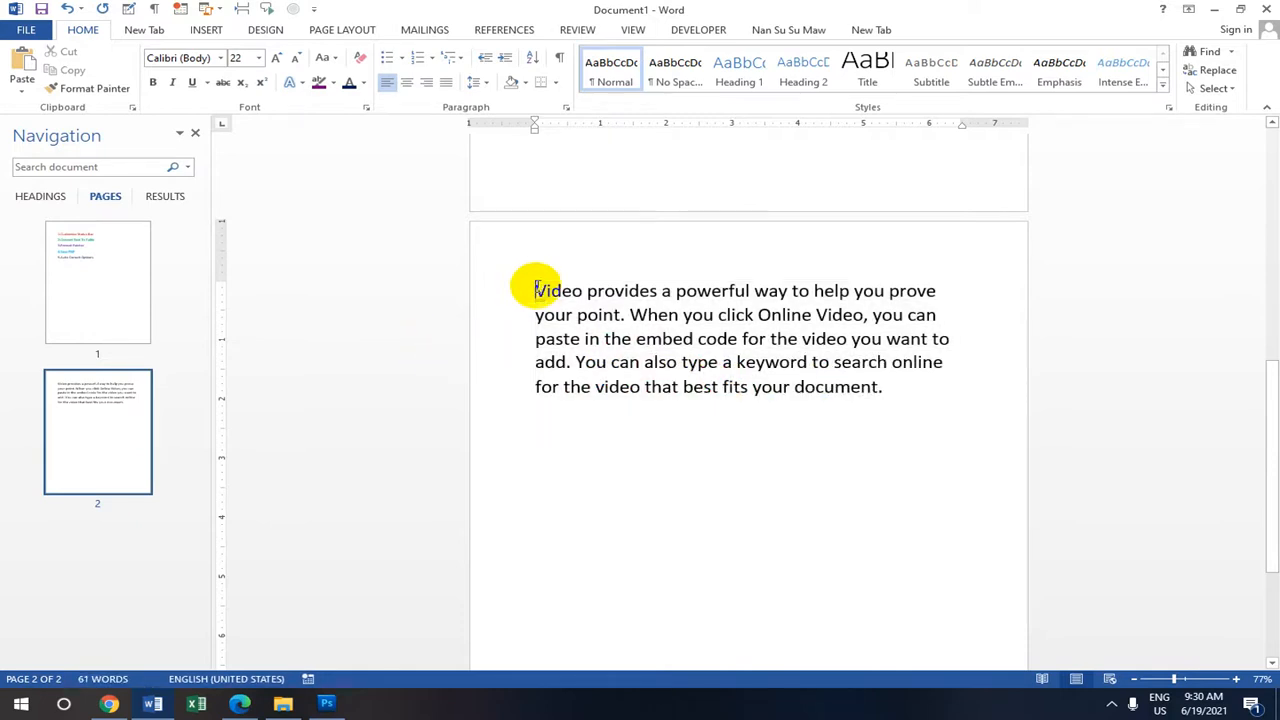
{"action": "left_click_drag", "start_coordinate": [537, 290], "coordinate": [743, 423]}
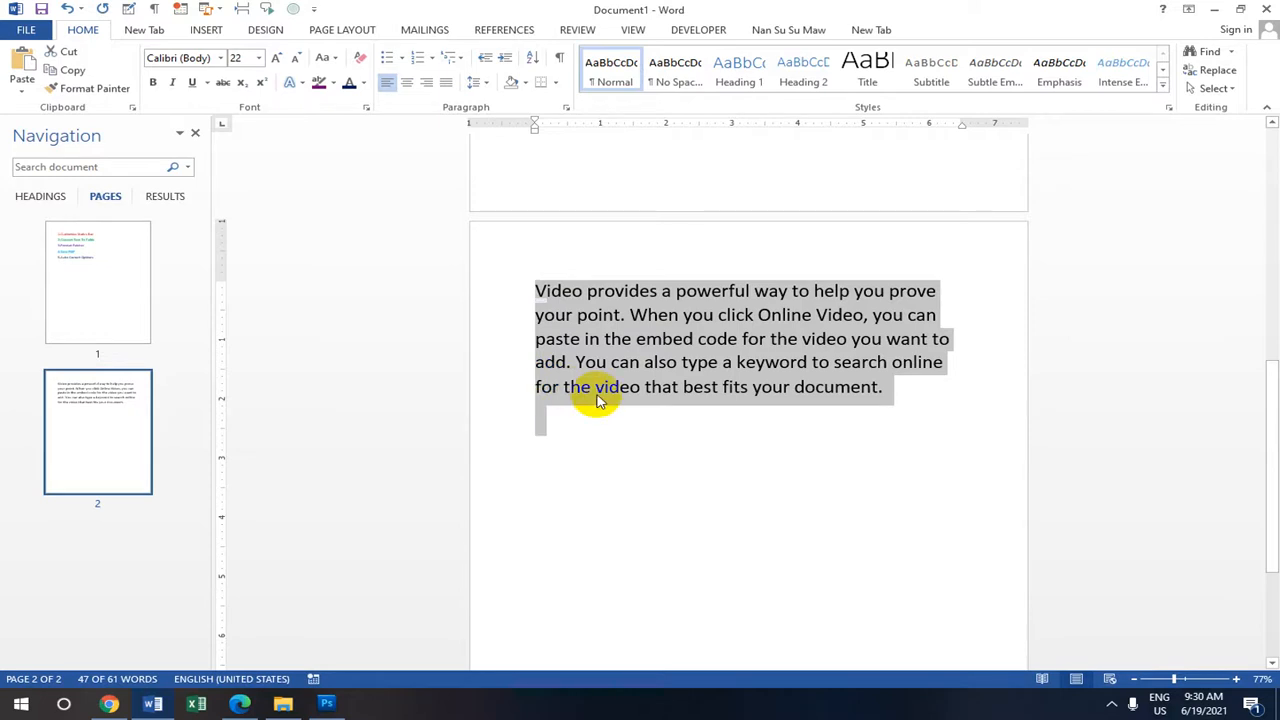
{"action": "key", "text": "Delete"}
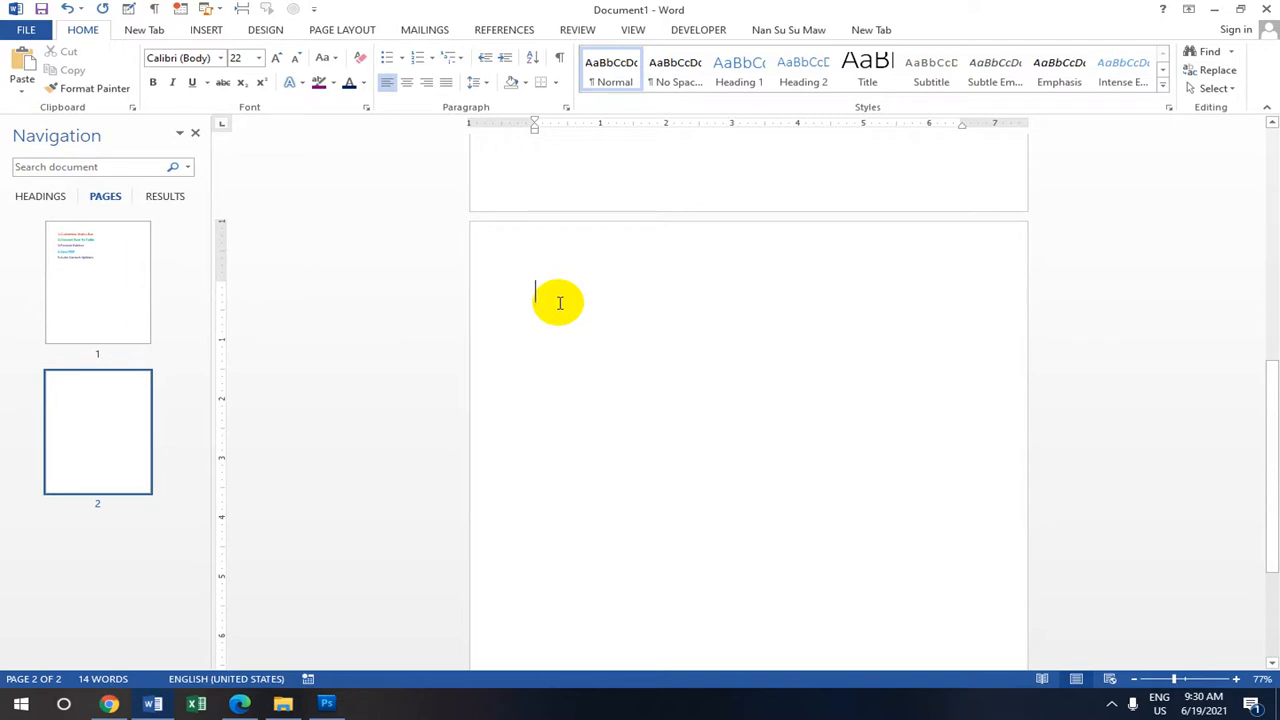
{"action": "type", "text": "c"}
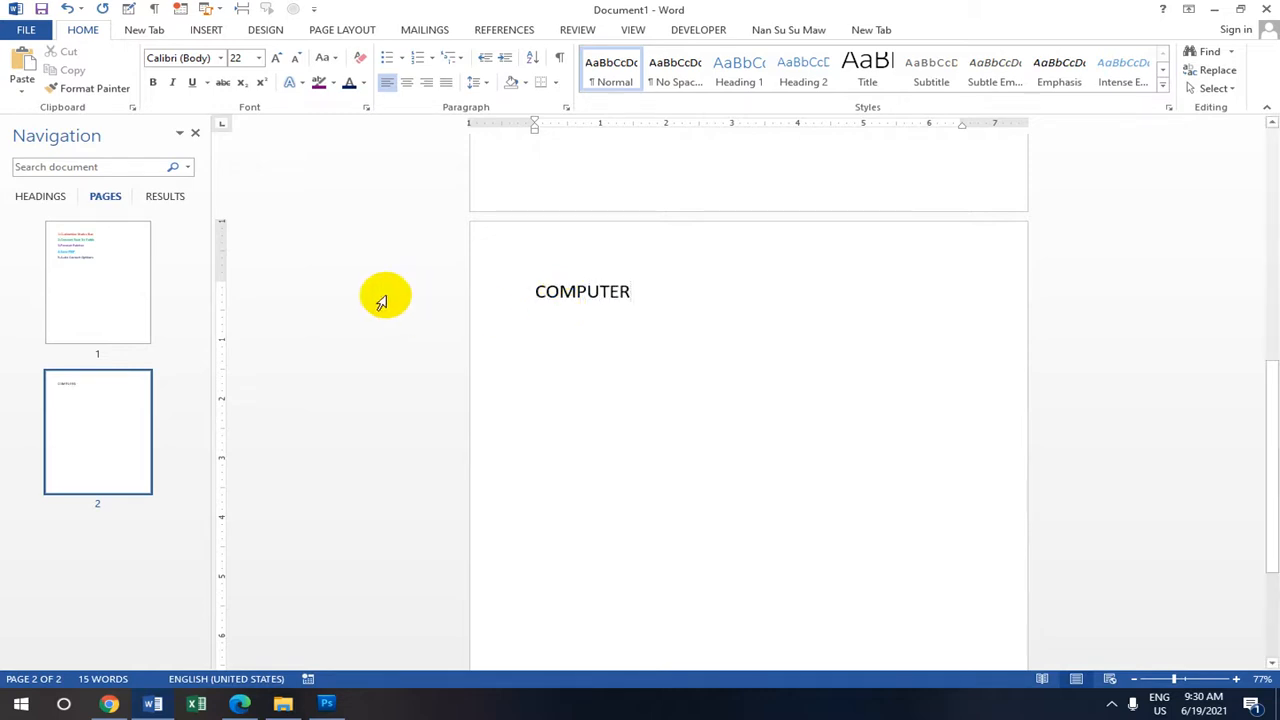
{"action": "key", "text": "Return"}
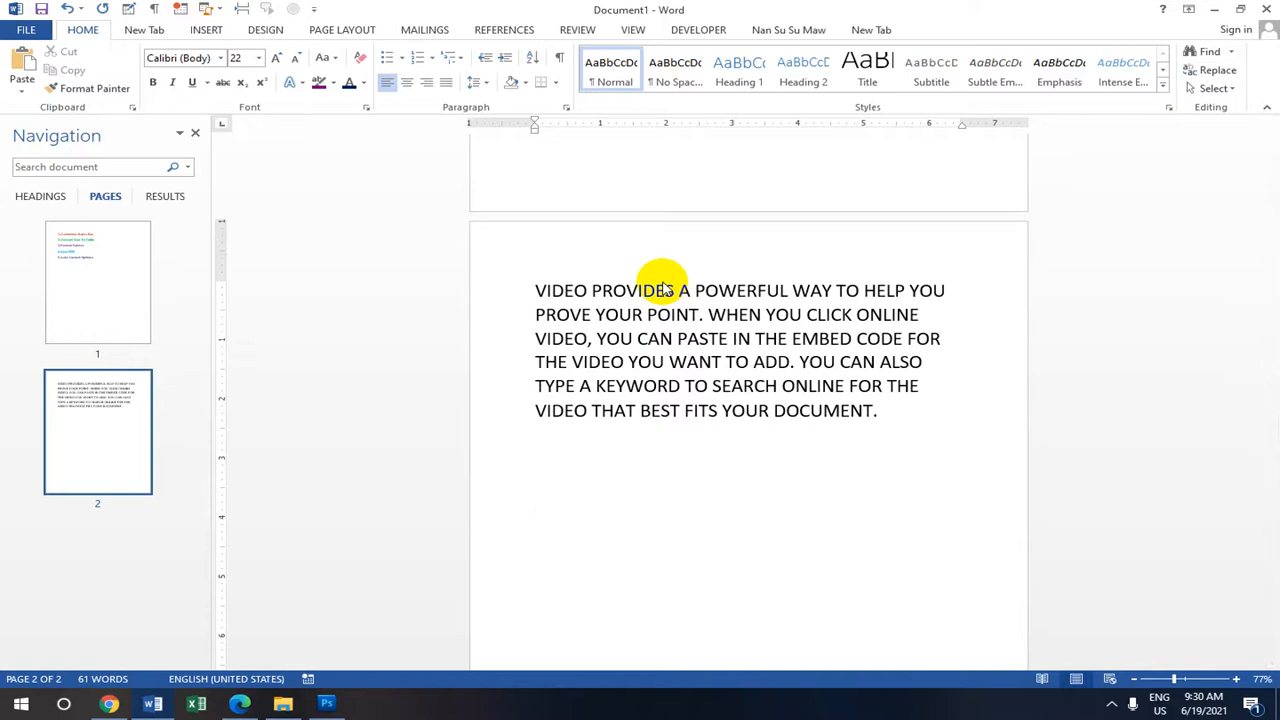
Undo the all-caps expansion and replace the word COMPUTER with Computer, expanded into the stored paragraph
{"action": "triple_click", "coordinate": [655, 390]}
{"action": "left_click_drag", "start_coordinate": [655, 390], "coordinate": [755, 460]}
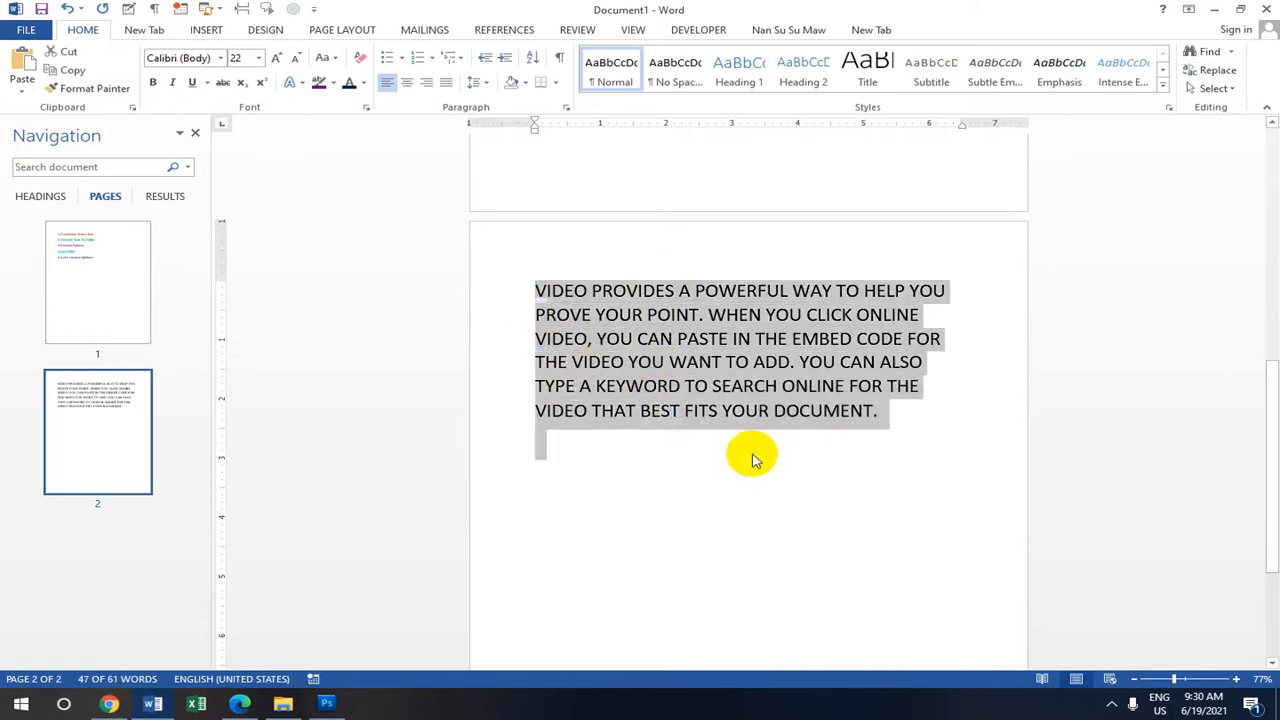
{"action": "key", "text": "ctrl+z"}
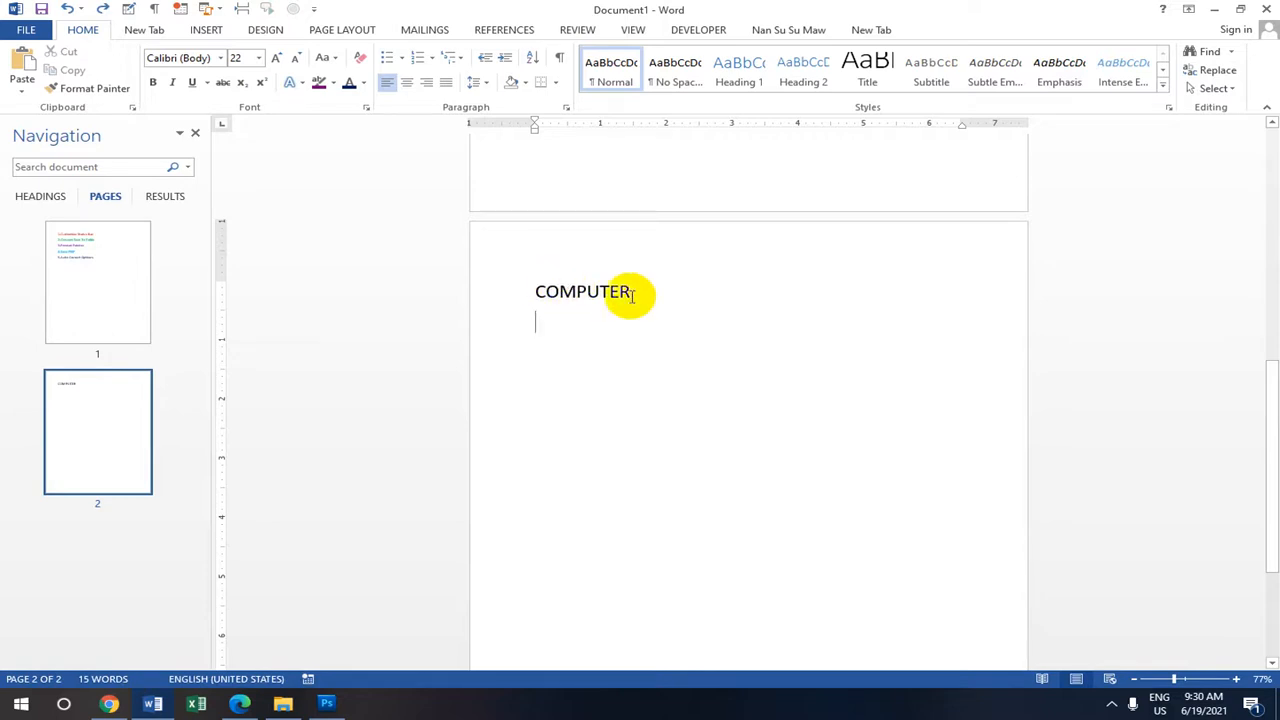
{"action": "left_click_drag", "start_coordinate": [640, 291], "coordinate": [532, 293]}
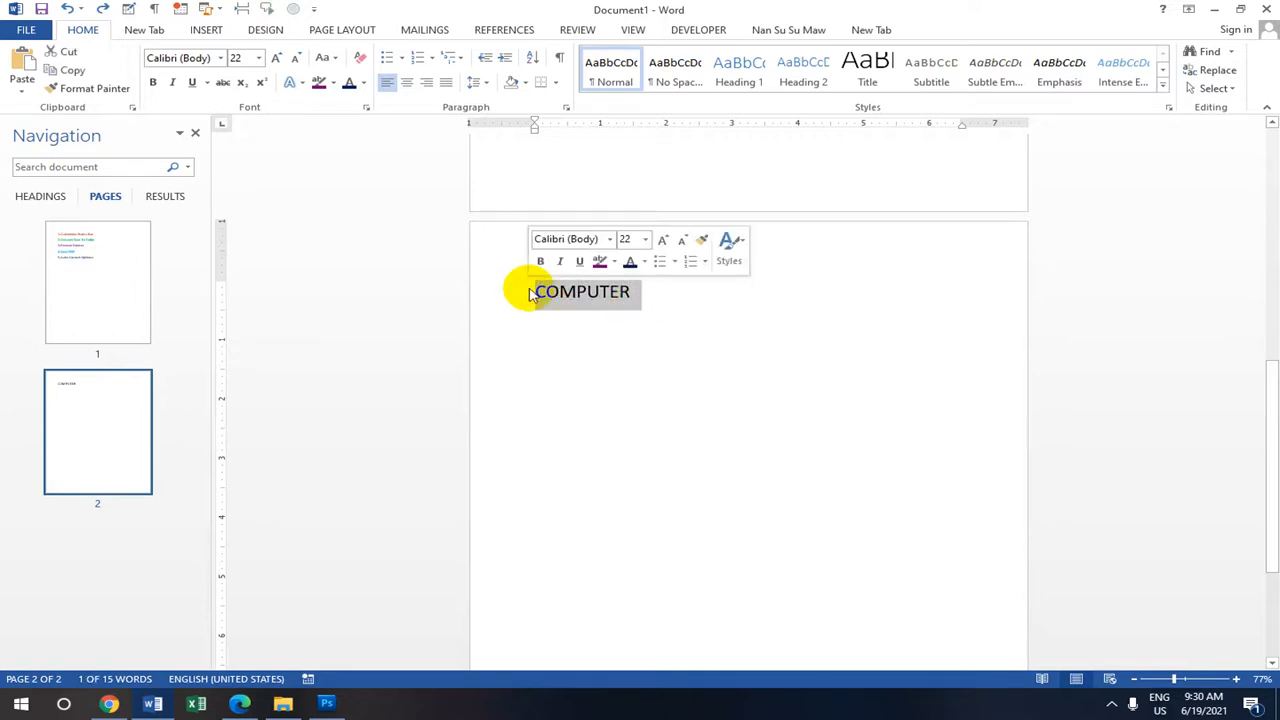
{"action": "key", "text": "Delete"}
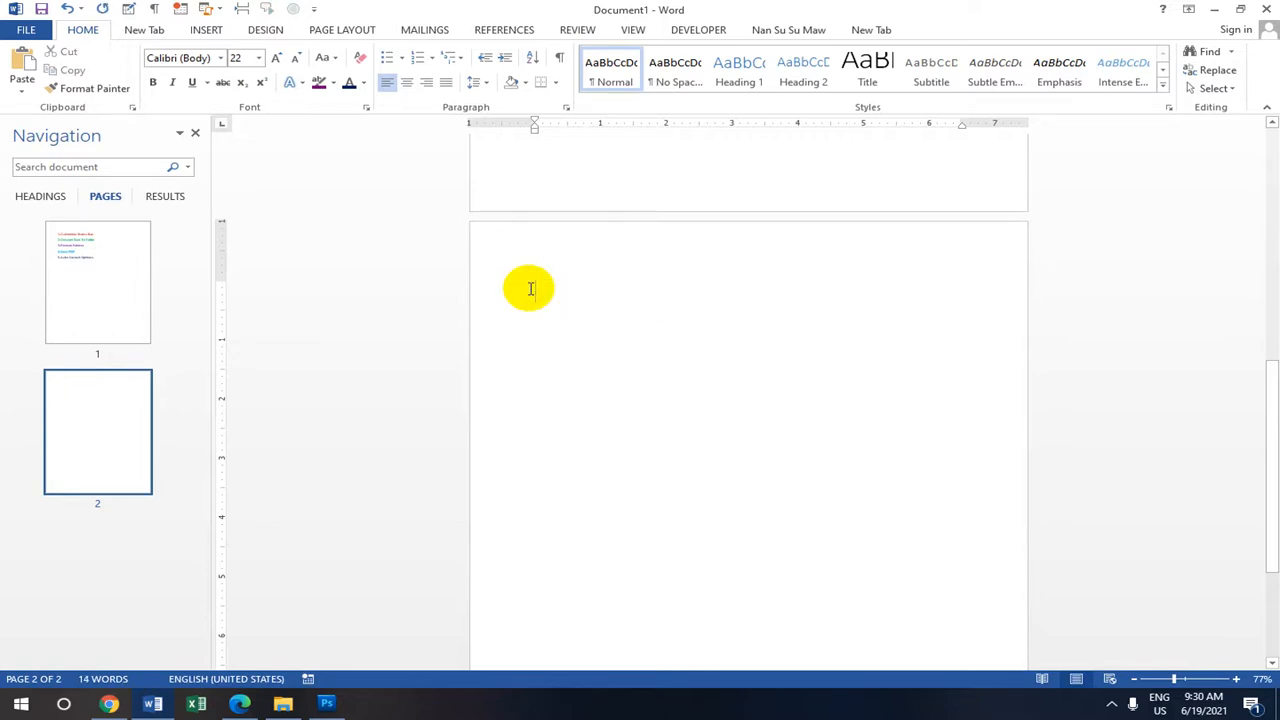
{"action": "type", "text": "Computer"}
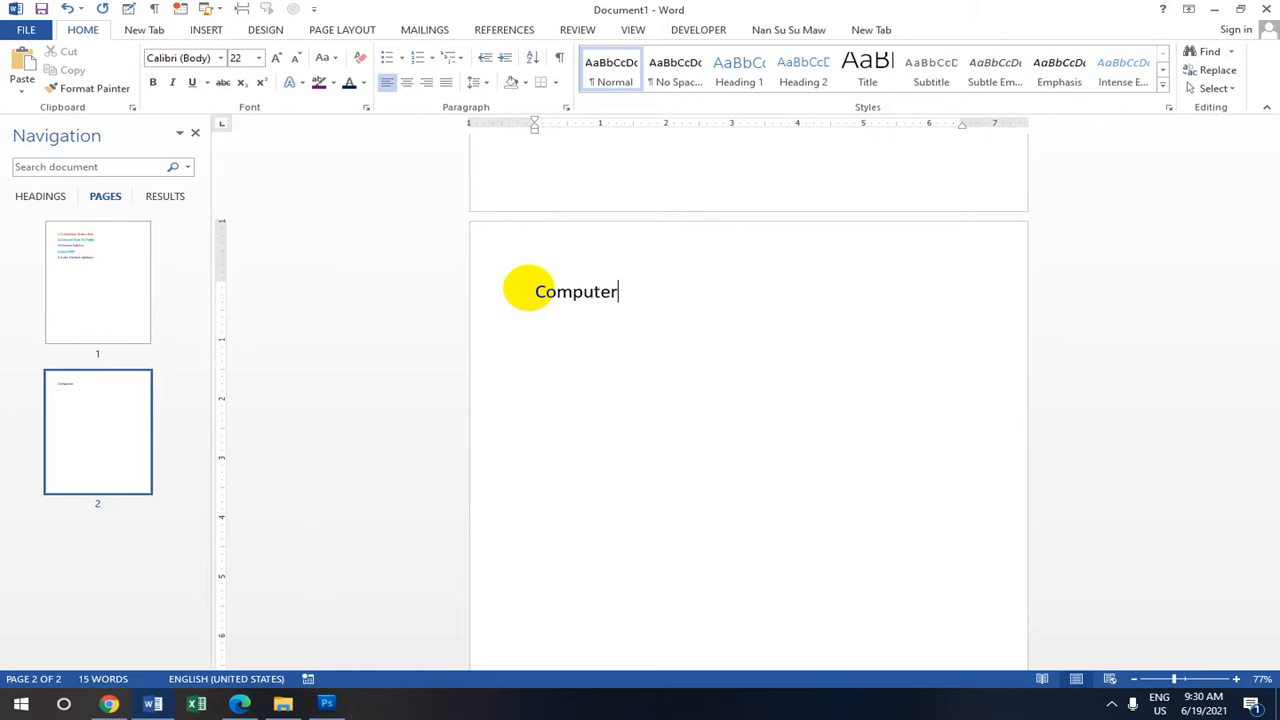
{"action": "key", "text": "F3"}
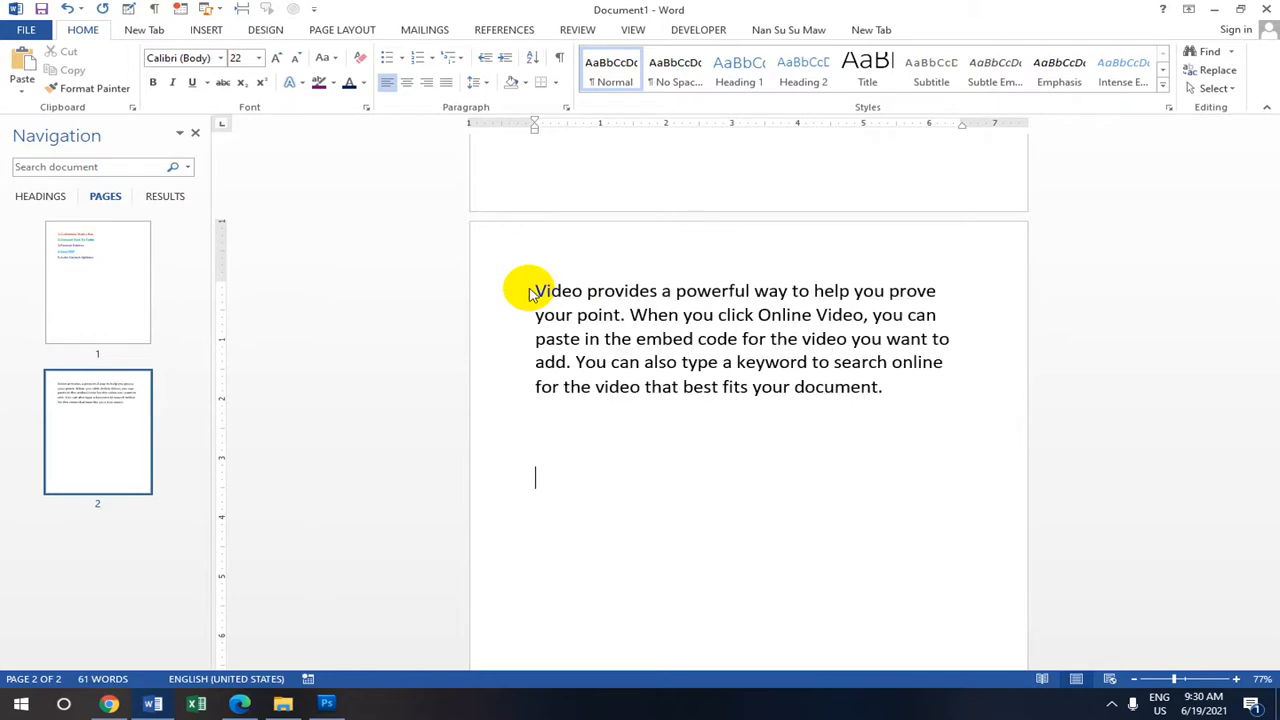
Select and review the five-item feature list on the first page, from Customize Status Bar to Auto Correct Options
{"action": "scroll", "coordinate": [534, 300], "scroll_direction": "up", "scroll_amount": 8}
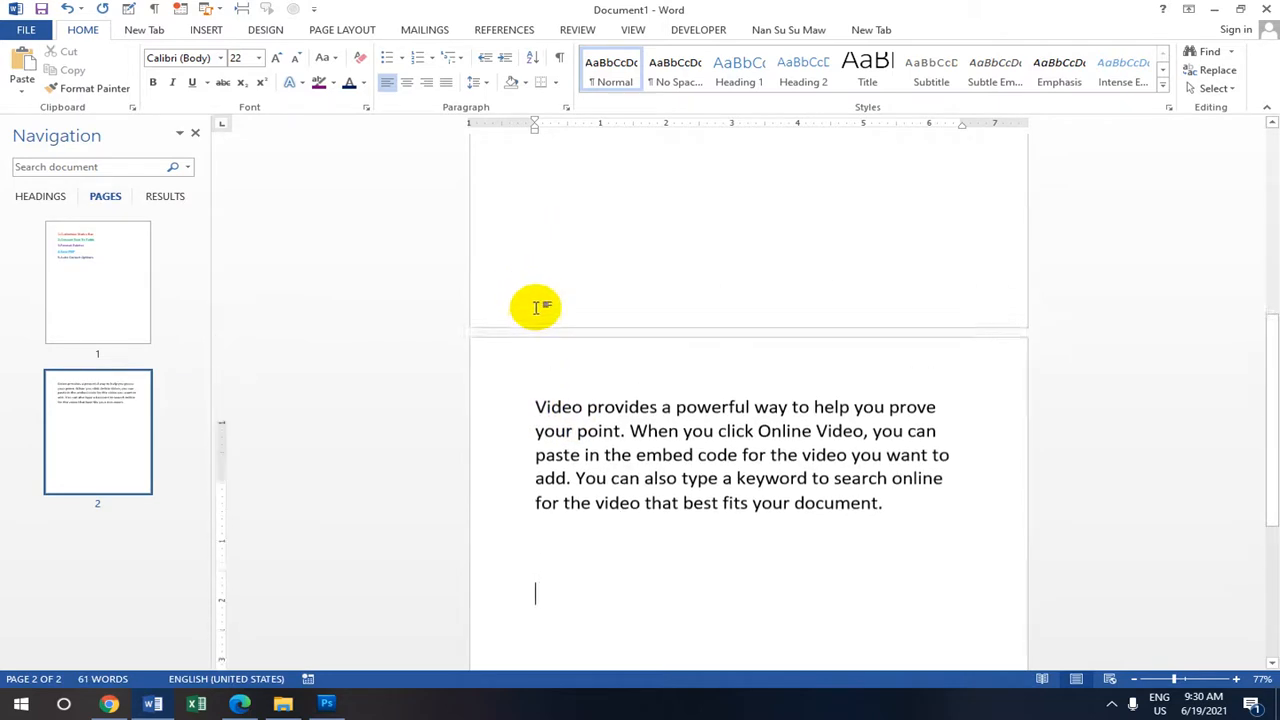
{"action": "scroll", "coordinate": [580, 254], "scroll_direction": "up", "scroll_amount": 3}
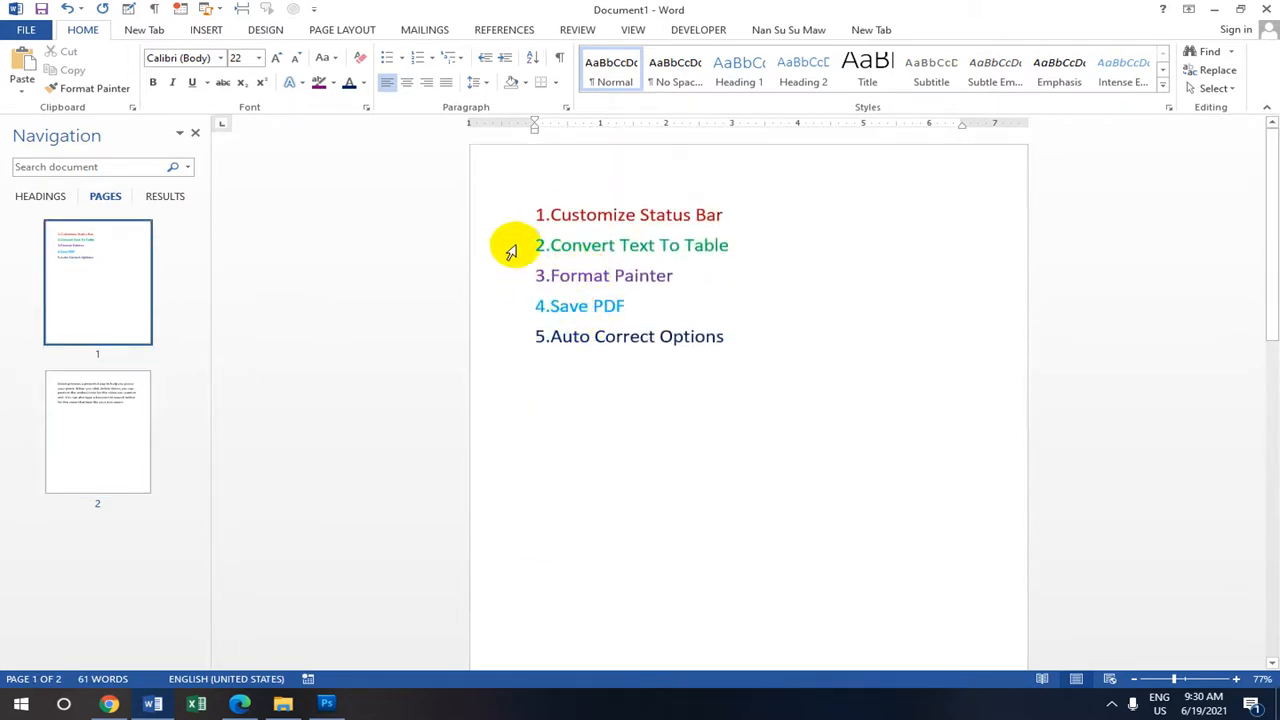
{"action": "left_click_drag", "start_coordinate": [538, 215], "coordinate": [697, 337]}
{"action": "scroll", "coordinate": [620, 317], "scroll_direction": "down", "scroll_amount": 3}
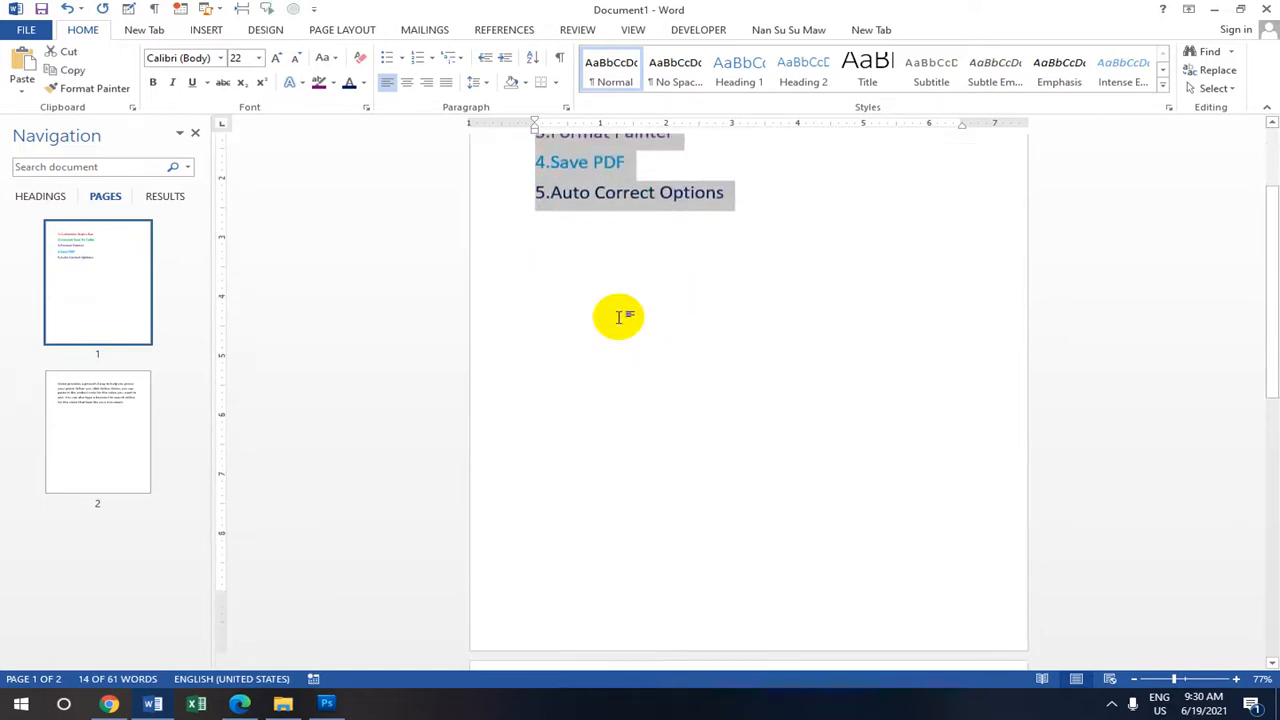
{"action": "scroll", "coordinate": [620, 298], "scroll_direction": "up", "scroll_amount": 3}
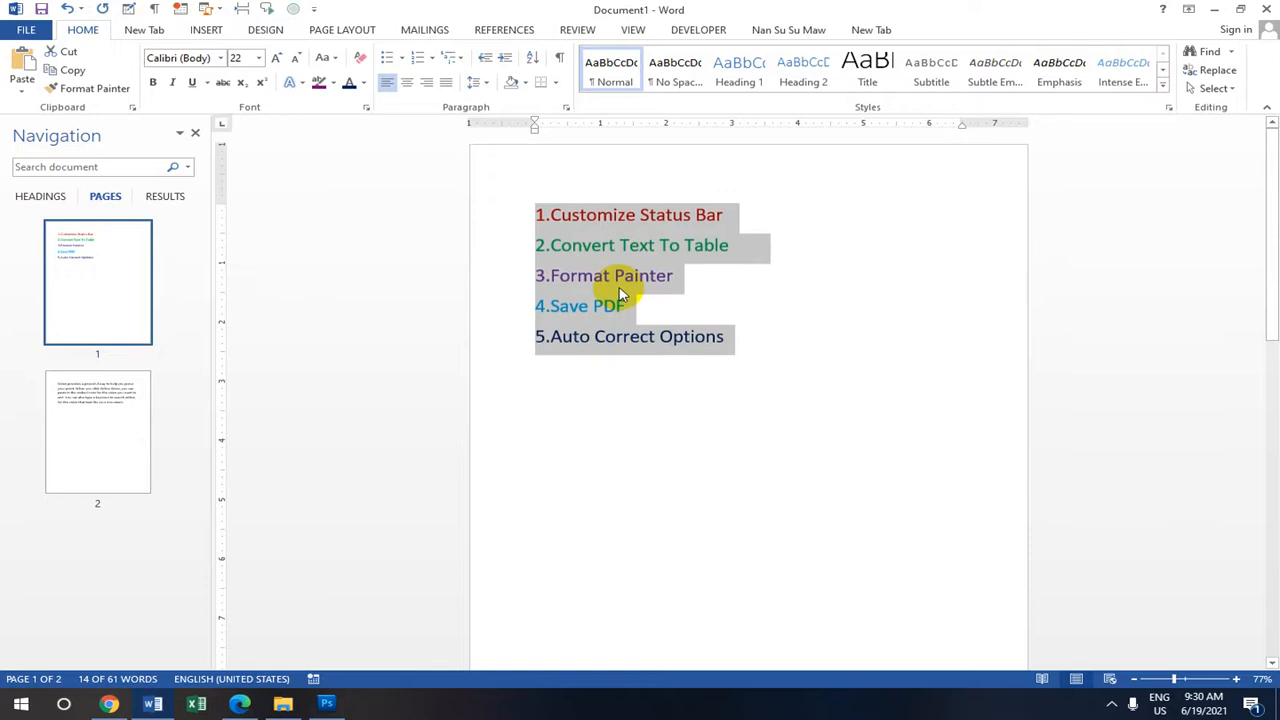
{"action": "scroll", "coordinate": [648, 270], "scroll_direction": "down", "scroll_amount": 3}
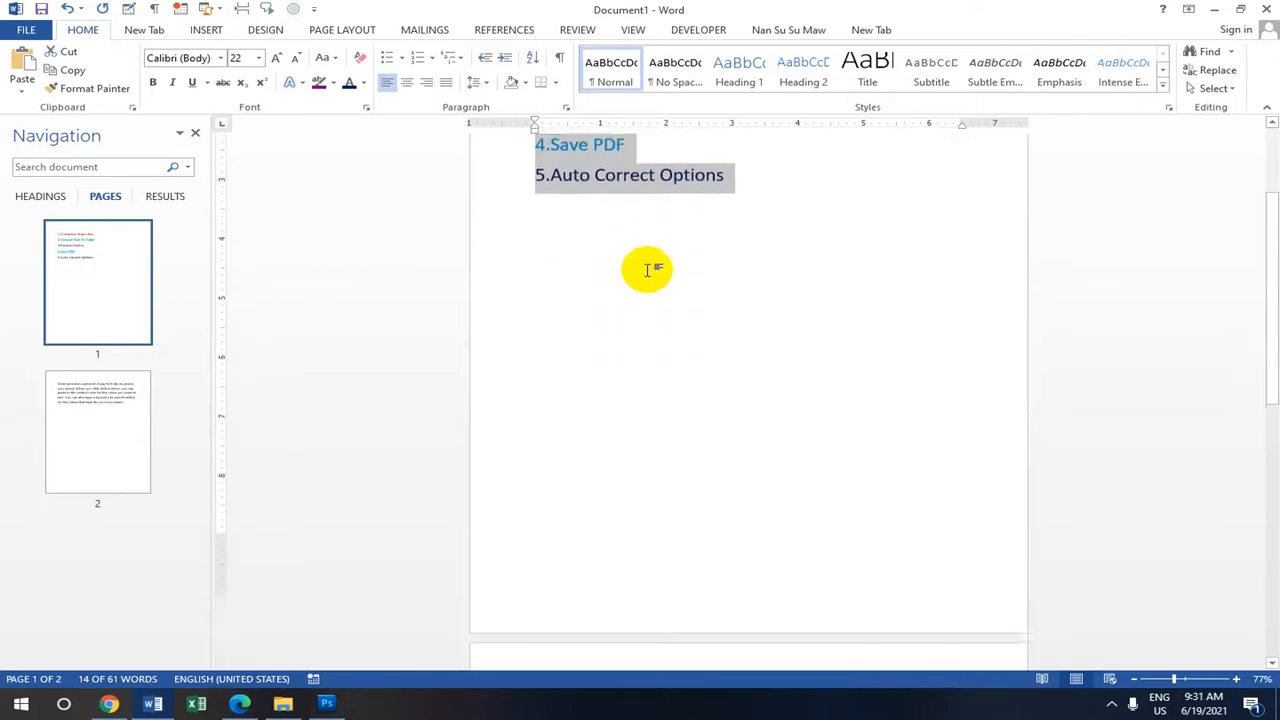